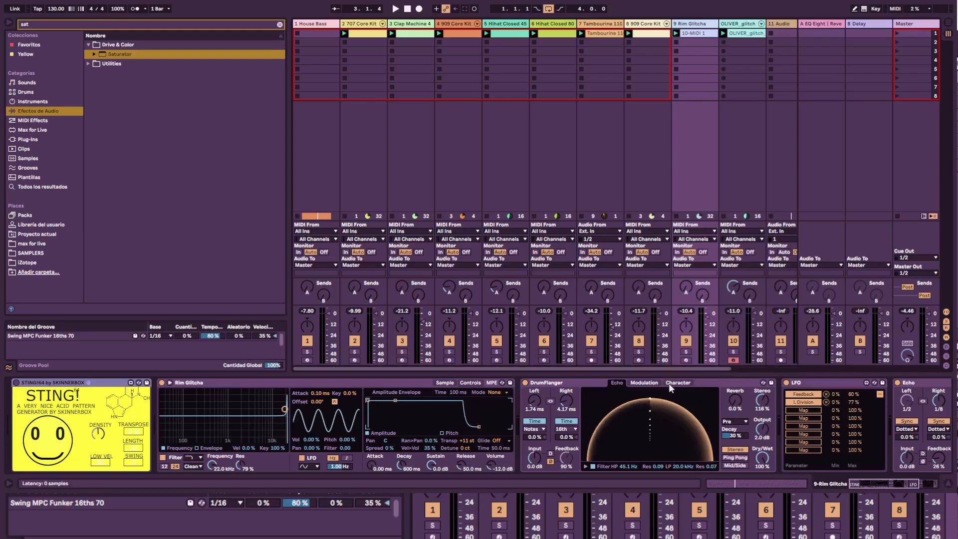
# Step: Deactivate tracks 3 to 11 in the session mixer, keeping only House Bass and 707 Core Kit active
pyautogui.moveTo(663, 369); pyautogui.dragTo(685, 369)
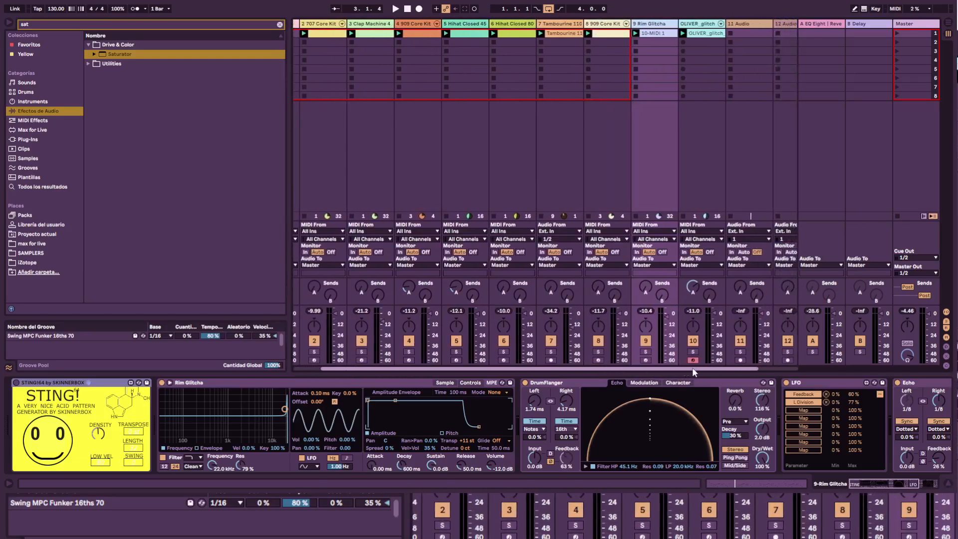
pyautogui.hotkey('alt', 'Tab')
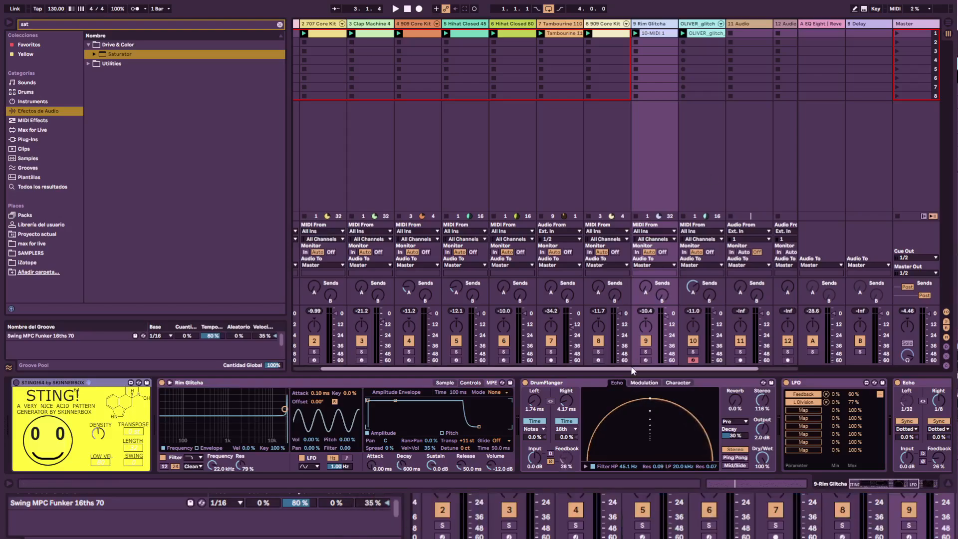
pyautogui.moveTo(630, 367); pyautogui.dragTo(547, 369)
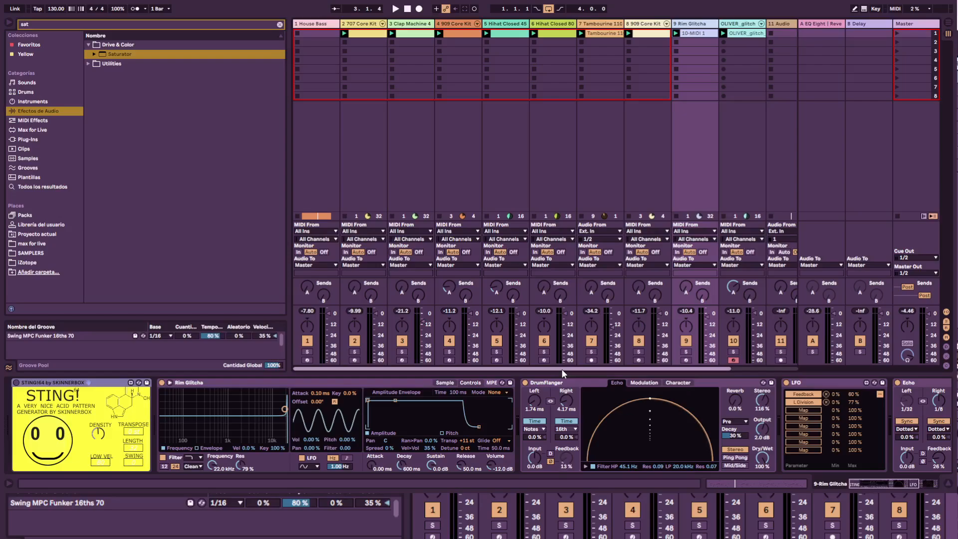
pyautogui.moveTo(402, 340); pyautogui.dragTo(781, 341)
pyautogui.moveTo(689, 368)
pyautogui.mouseDown()
pyautogui.moveTo(770, 368)
pyautogui.moveTo(606, 369)
pyautogui.mouseUp()
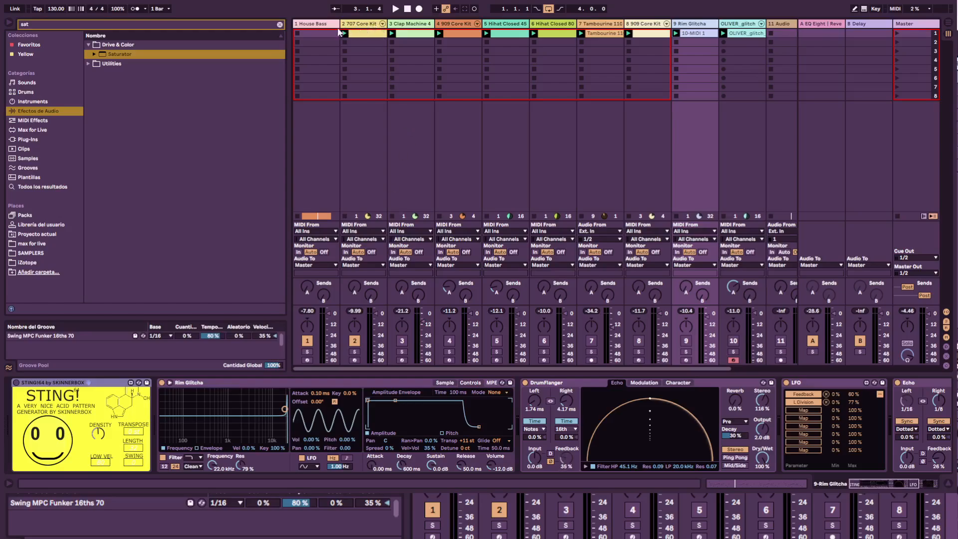
# Step: Duplicate the House Bass track and solo the copy
pyautogui.click(311, 26)
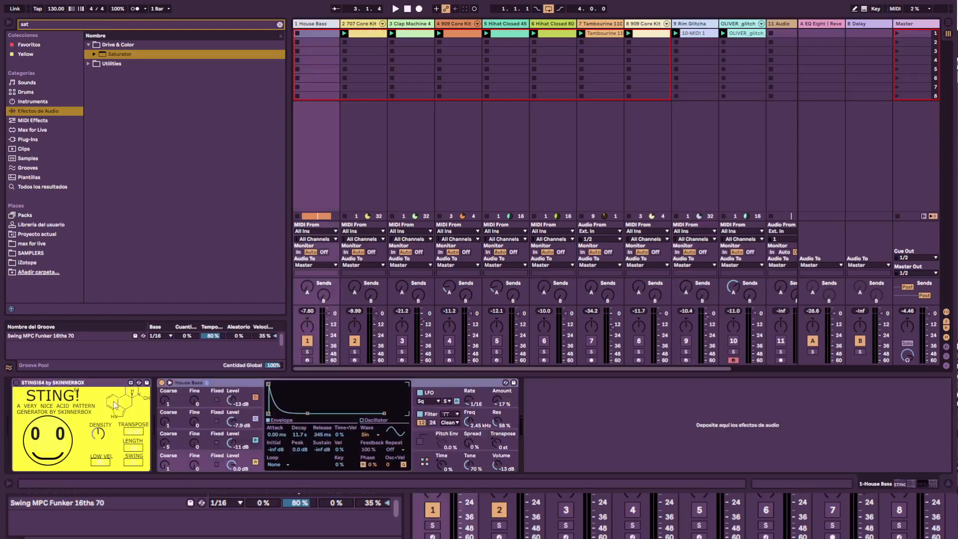
pyautogui.click(43, 24)
pyautogui.click(308, 25)
pyautogui.hotkey('ctrl', 'd')
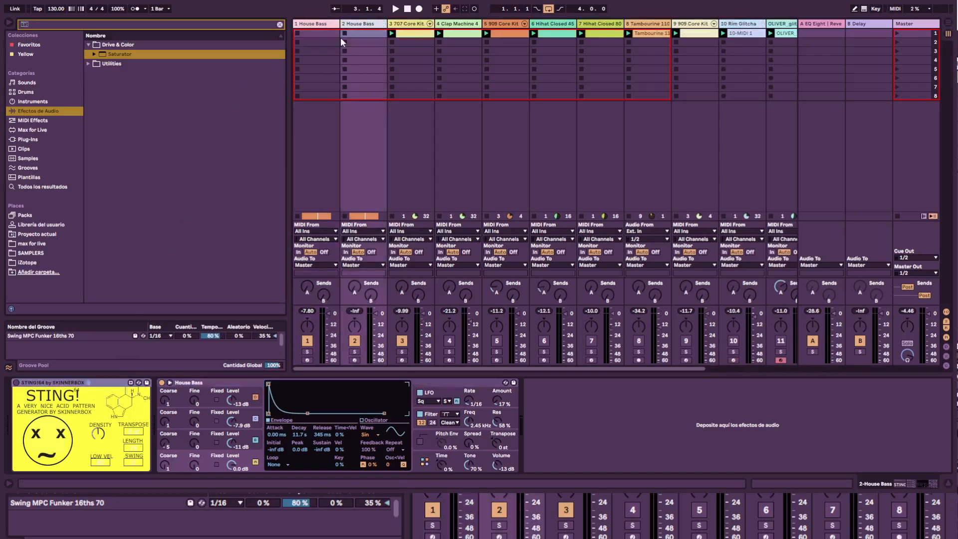
pyautogui.click(354, 352)
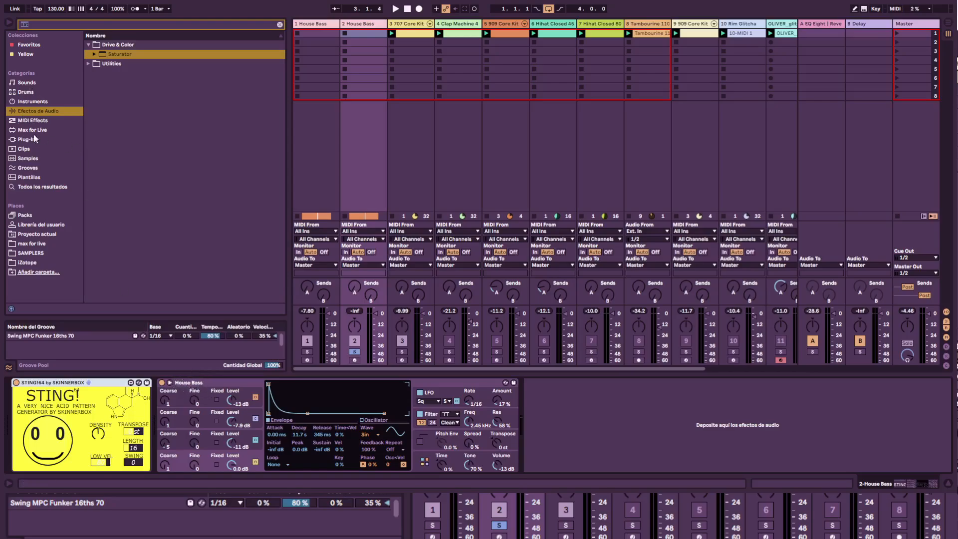
# Step: Clear the browser's search and look through the bass presets among the instruments
pyautogui.click(36, 101)
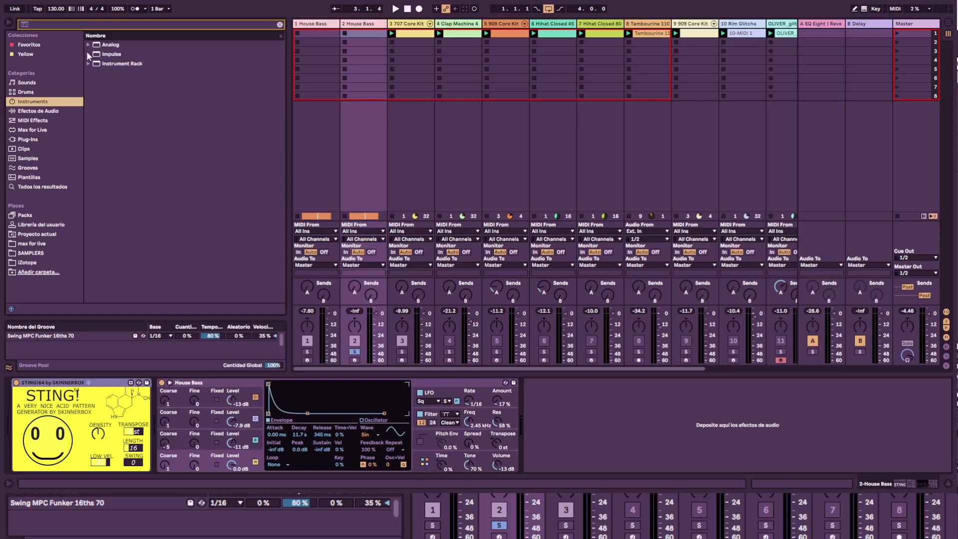
pyautogui.click(280, 25)
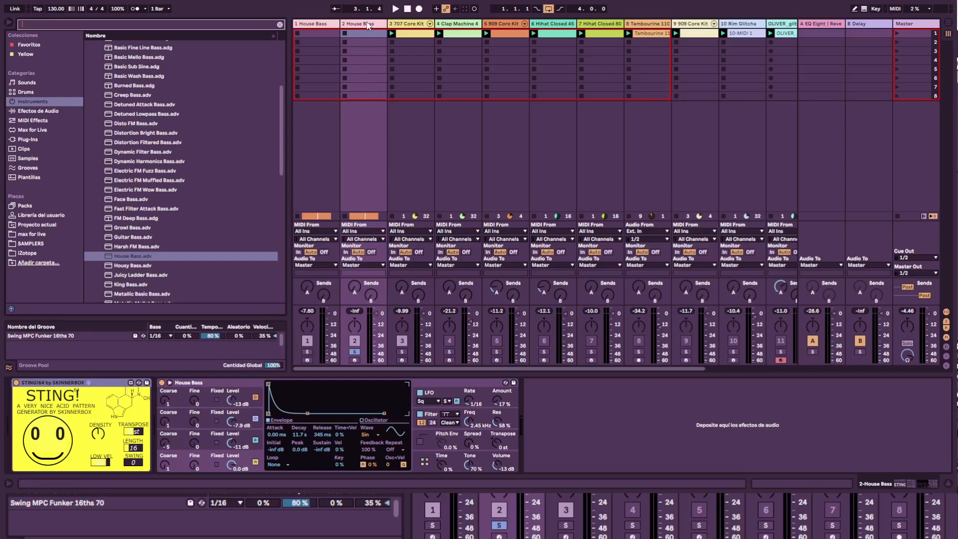
pyautogui.click(368, 24)
# Step: Start playback, toggle the House Bass copy's solo off and on, and solo the original House Bass track
pyautogui.press('space')
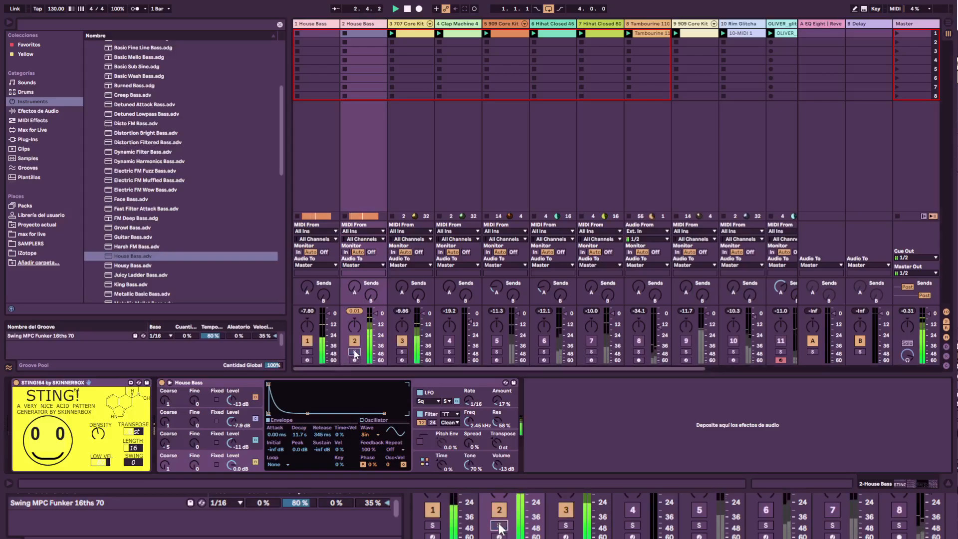
pyautogui.click(354, 351)
pyautogui.click(354, 350)
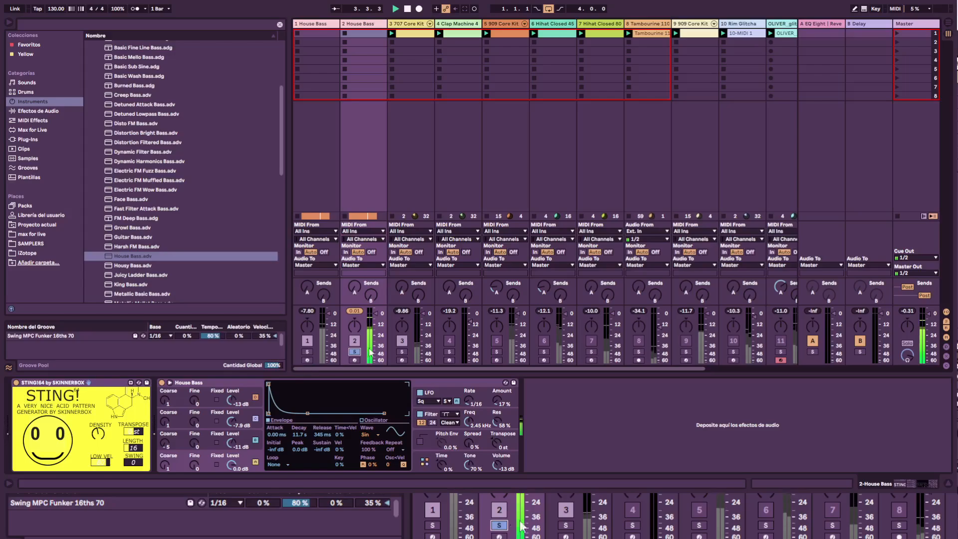
pyautogui.click(310, 351)
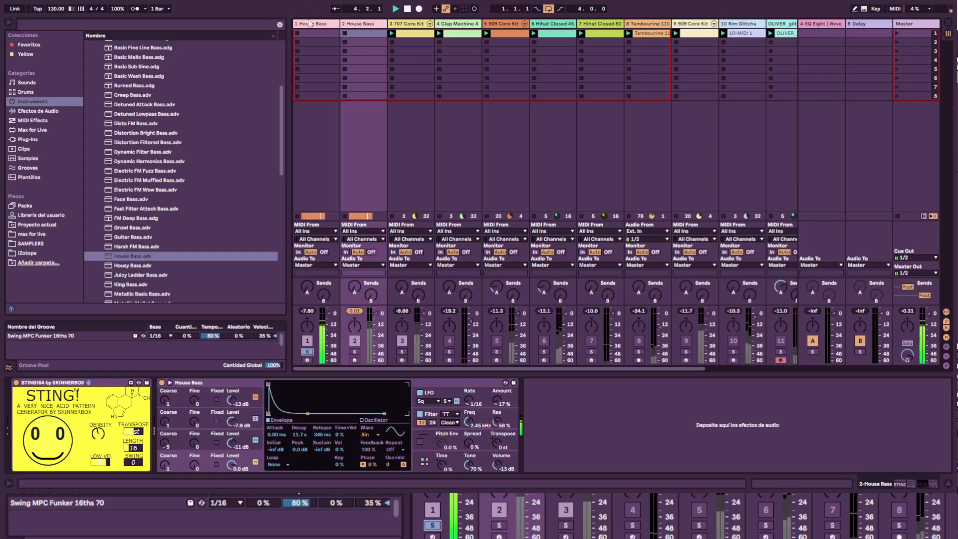
# Step: Insert a MIDI track beside House Bass, set its MIDI input to 1-House Bass and arm it for recording
pyautogui.click(317, 24)
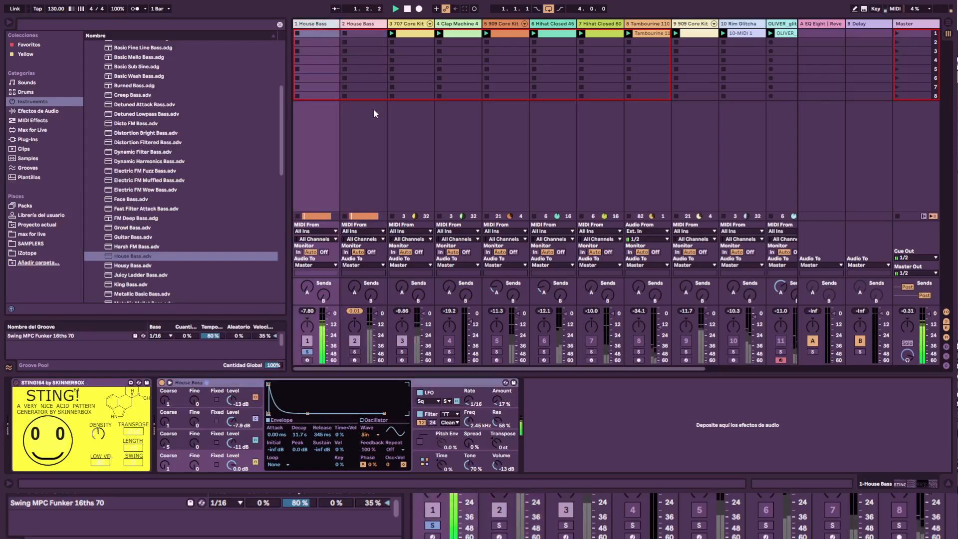
pyautogui.hotkey('ctrl', 'shift', 't')
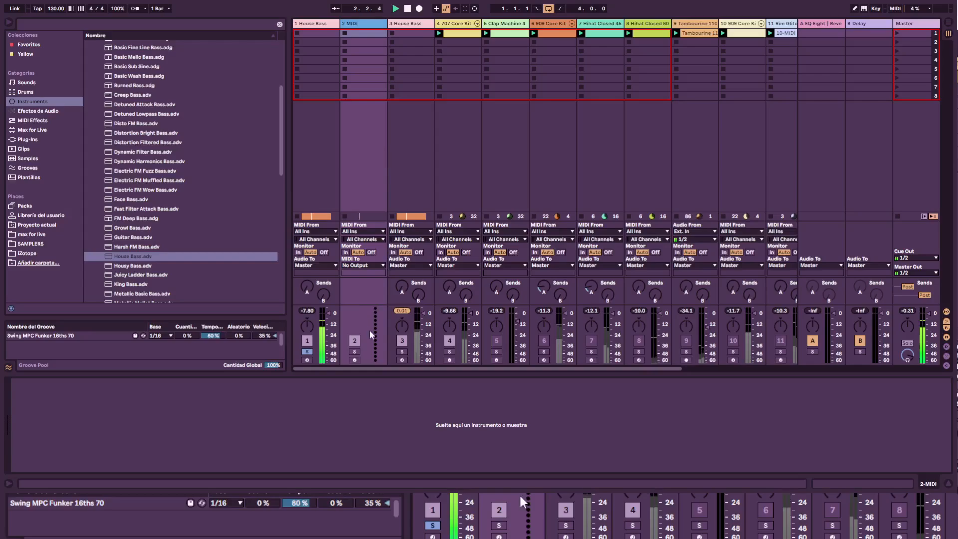
pyautogui.click(328, 25)
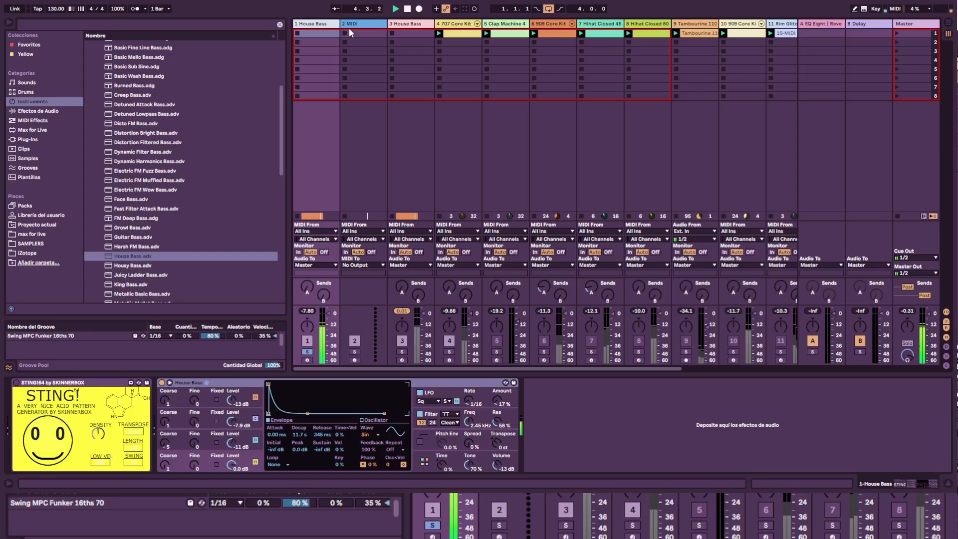
pyautogui.click(363, 231)
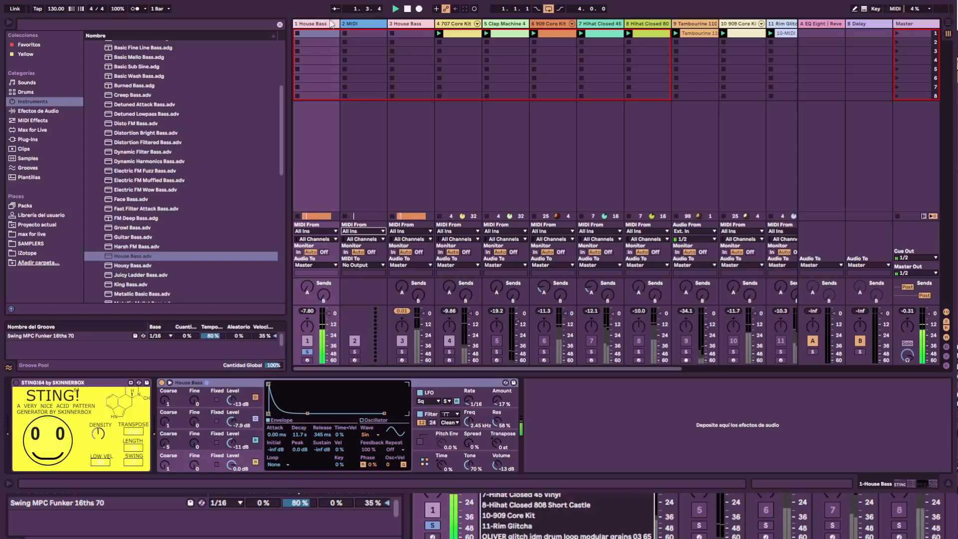
pyautogui.click(382, 291)
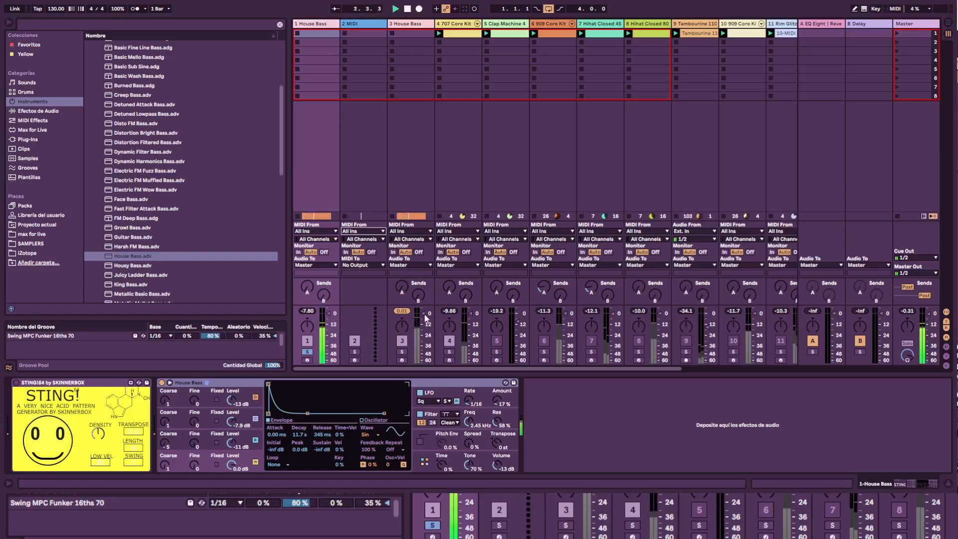
pyautogui.click(354, 360)
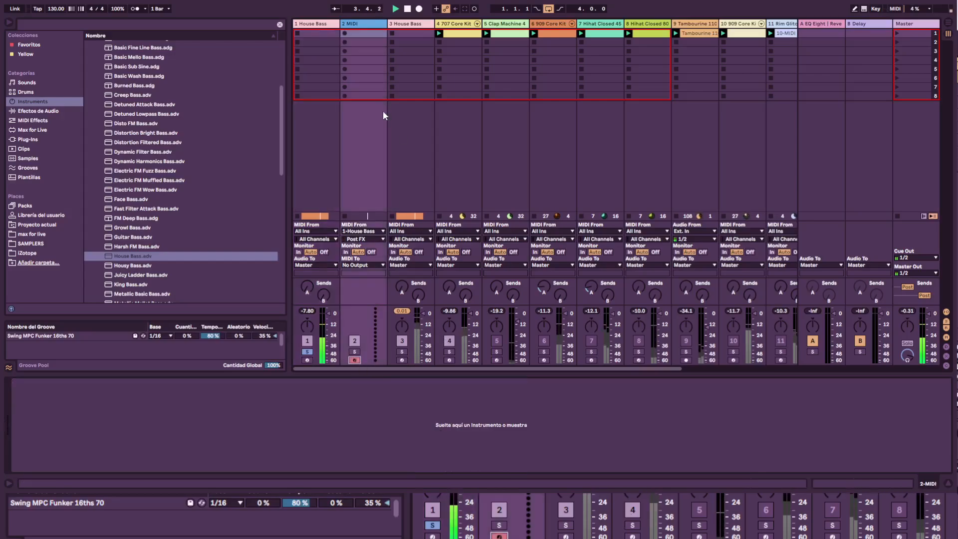
# Step: Record the House Bass pattern into a three-bar clip in the new MIDI track's first slot
pyautogui.click(345, 32)
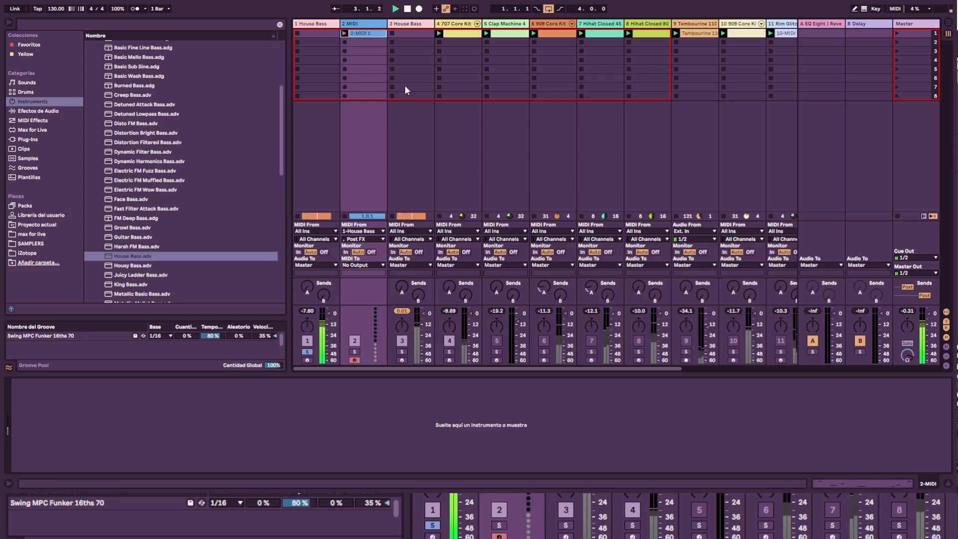
pyautogui.click(345, 34)
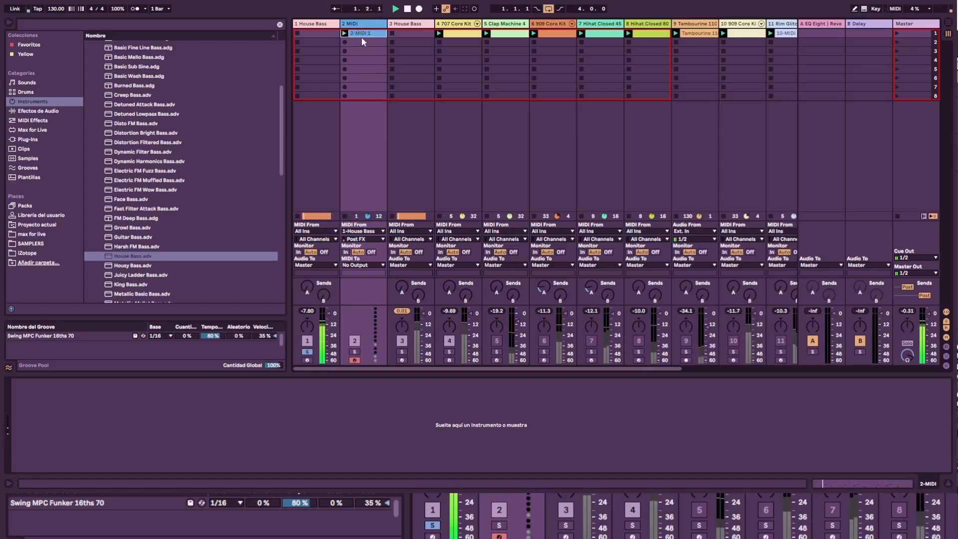
pyautogui.click(362, 23)
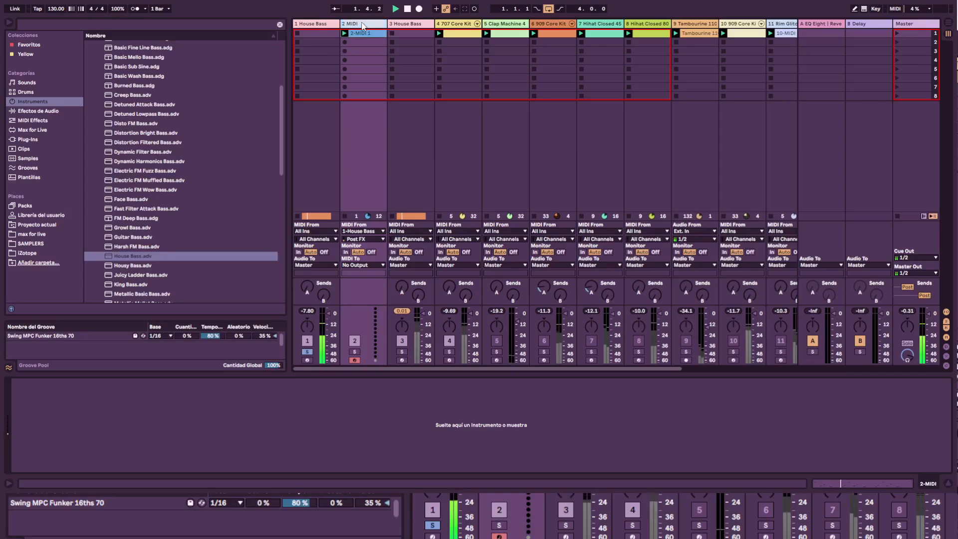
# Step: Examine the notes of the House Bass MIDI clip from the Arrangement in the note editor
pyautogui.click(317, 24)
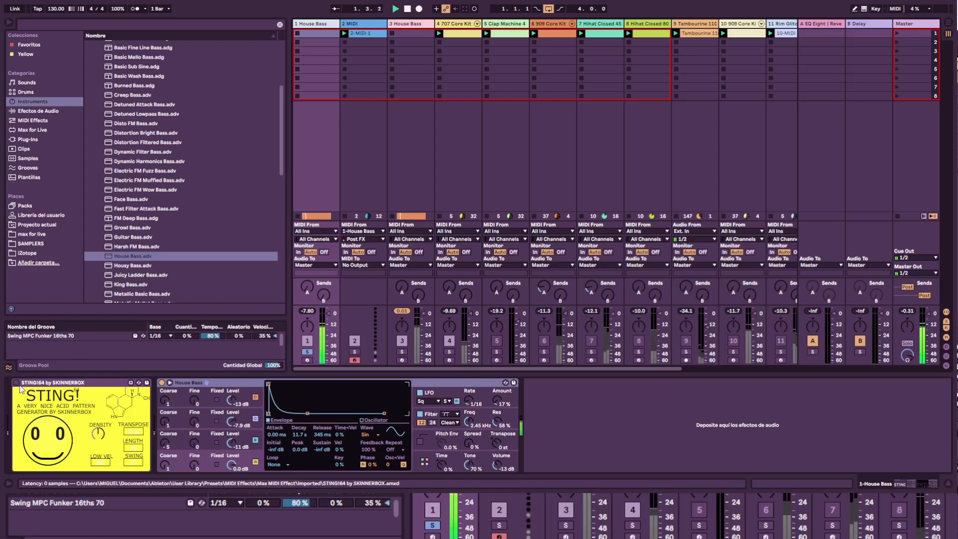
pyautogui.click(947, 23)
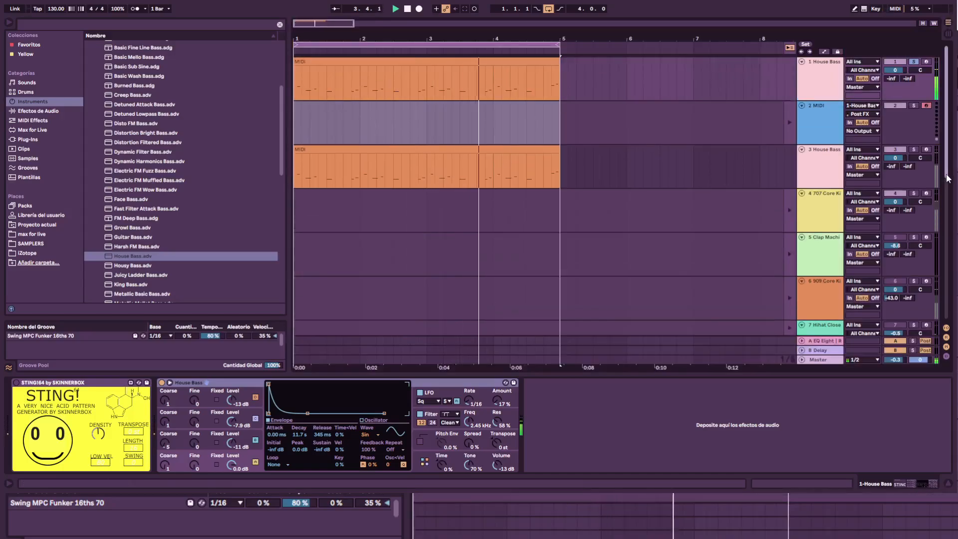
pyautogui.click(361, 61)
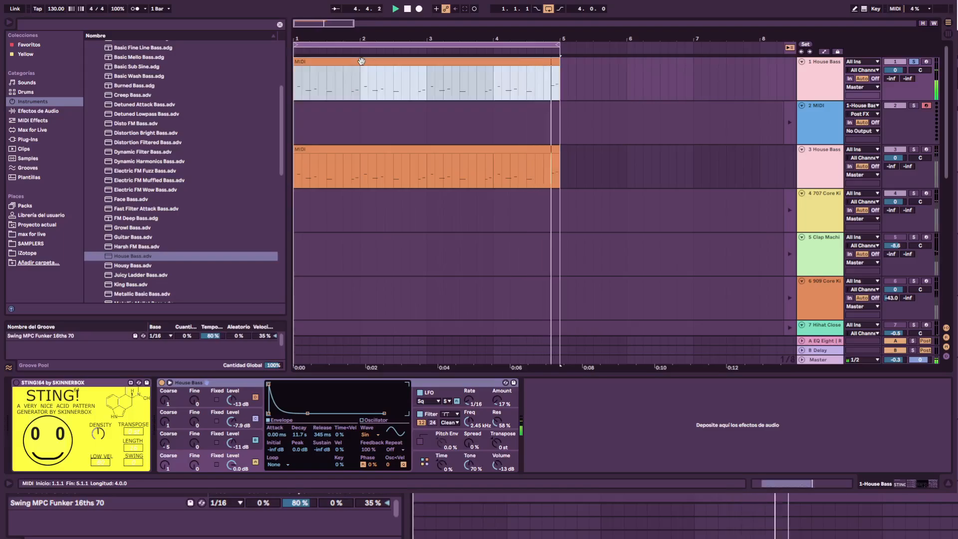
pyautogui.click(948, 23)
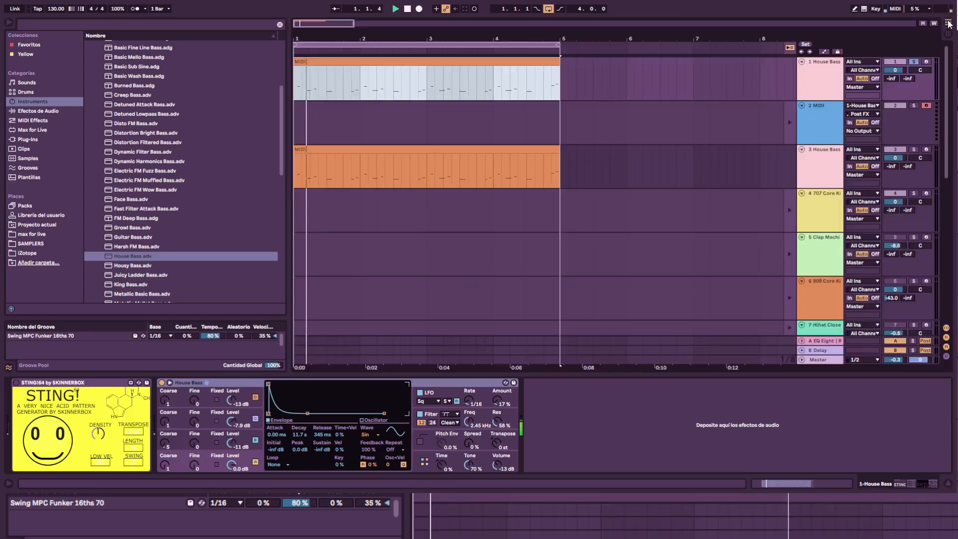
pyautogui.click(948, 23)
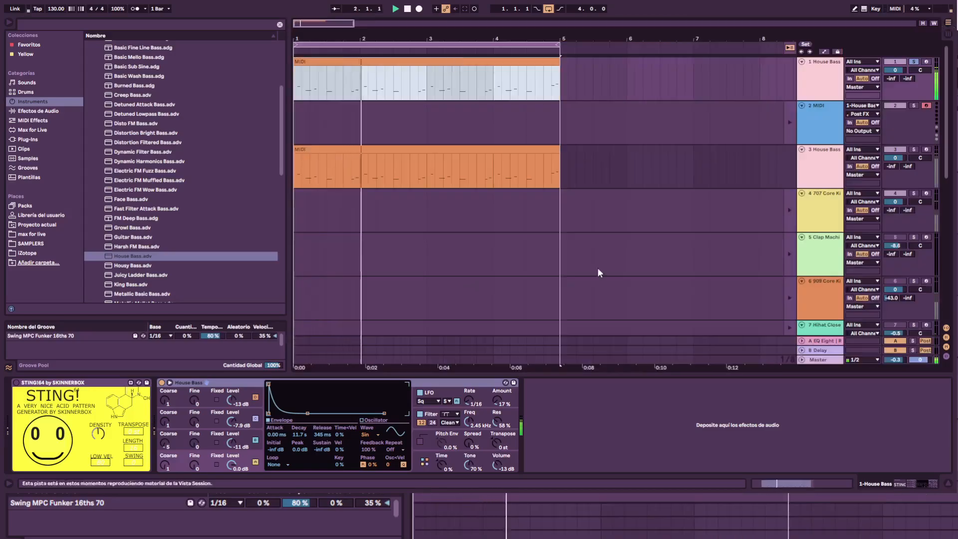
pyautogui.click(776, 482)
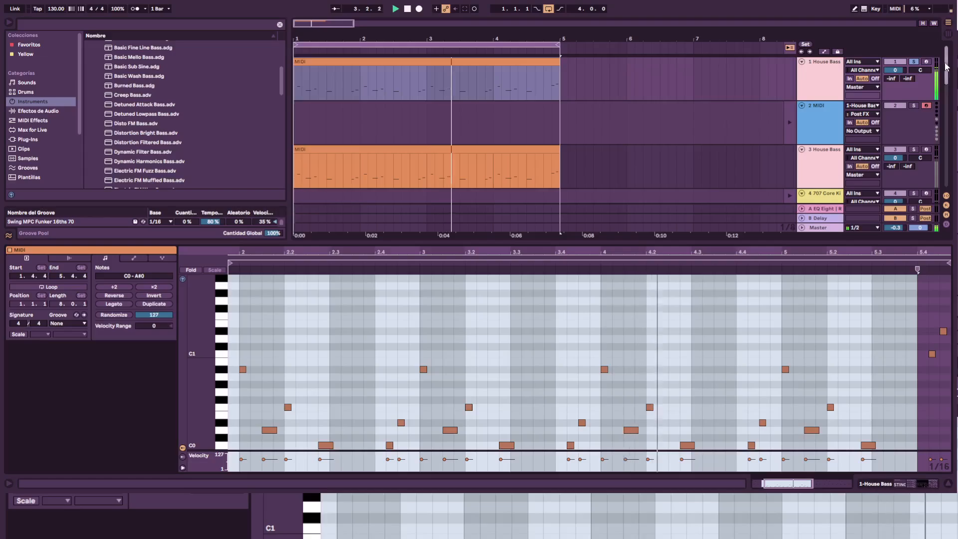
# Step: Return to the Session view and delete the recorded MIDI track and the duplicated House Bass track
pyautogui.press('Tab')
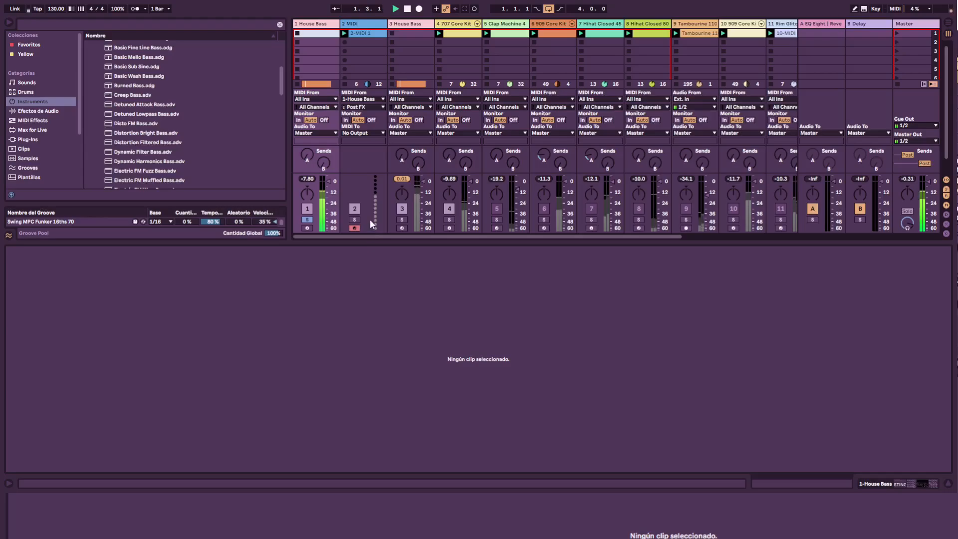
pyautogui.click(366, 24)
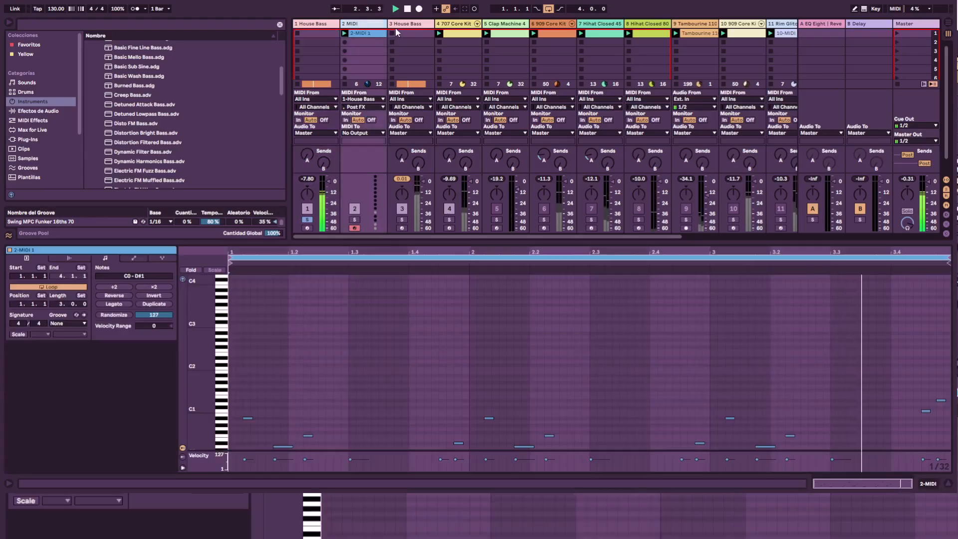
pyautogui.press('Delete')
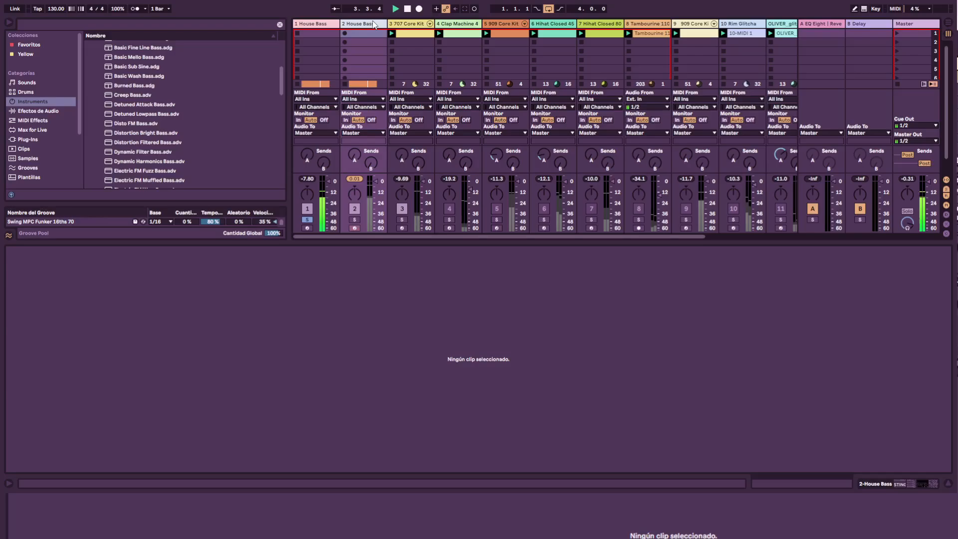
pyautogui.press('Delete')
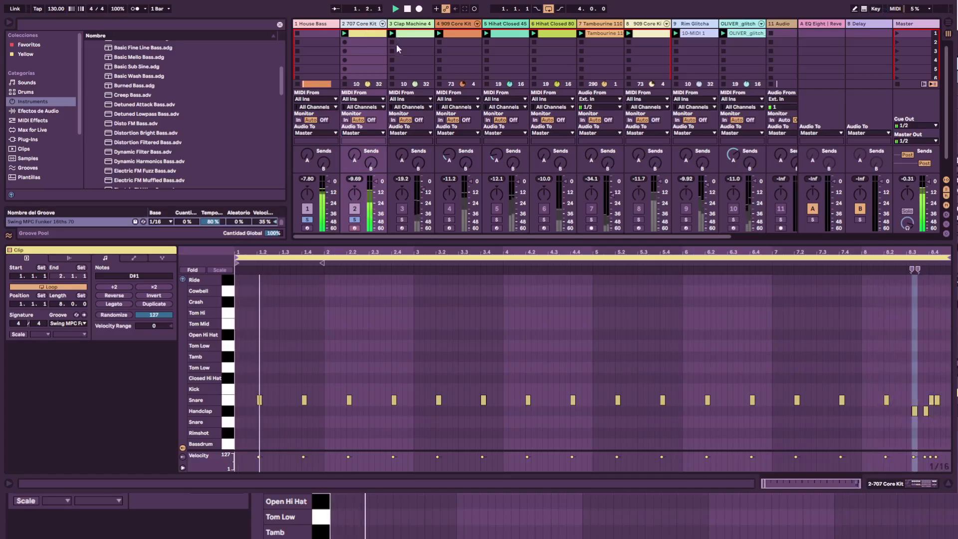
# Step: Duplicate the 707 Core Kit track and delete the two handclap notes near the end of the copied clip
pyautogui.hotkey('ctrl', 'd')
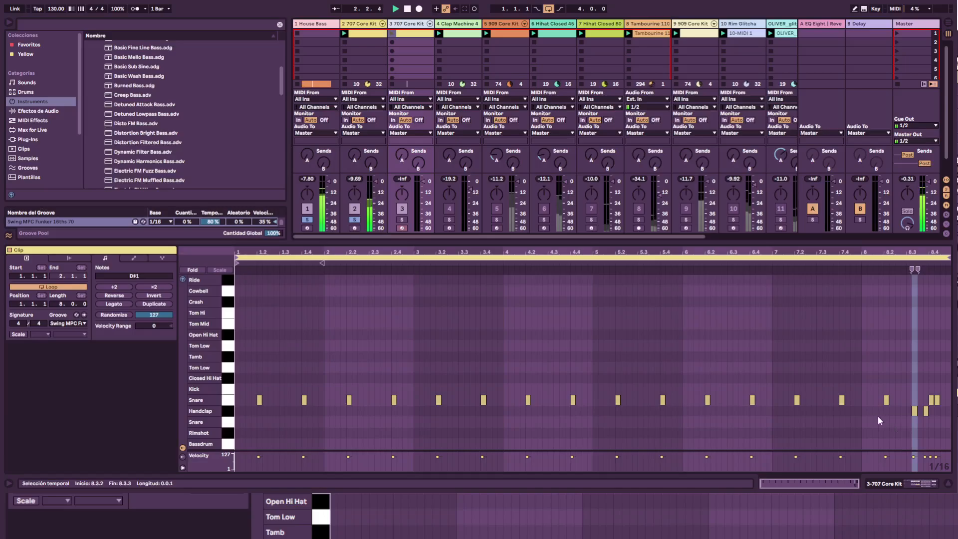
pyautogui.moveTo(881, 421); pyautogui.dragTo(953, 410)
pyautogui.press('Delete')
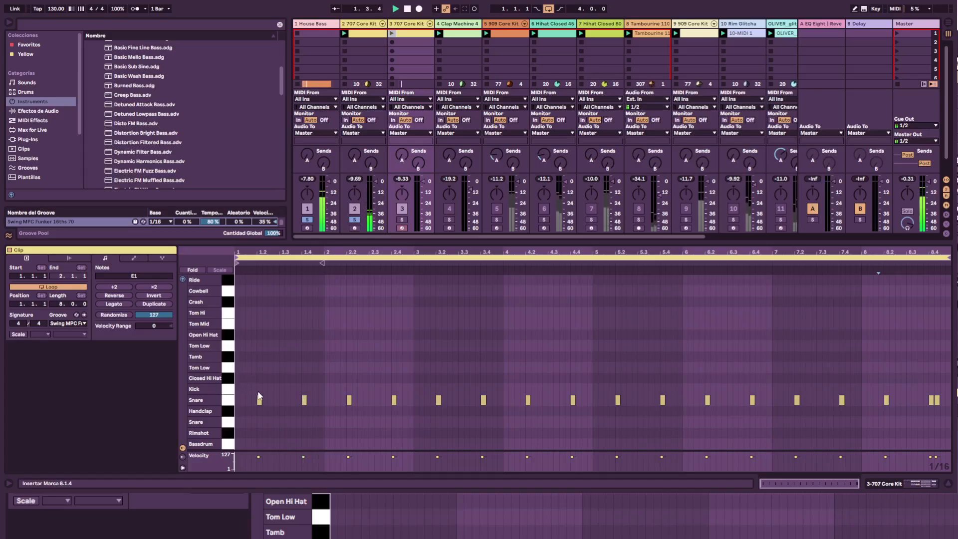
# Step: Delete the last snare note in the duplicated 707 clip and move the remaining snare notes down to the Handclap row
pyautogui.moveTo(257, 392); pyautogui.dragTo(953, 478)
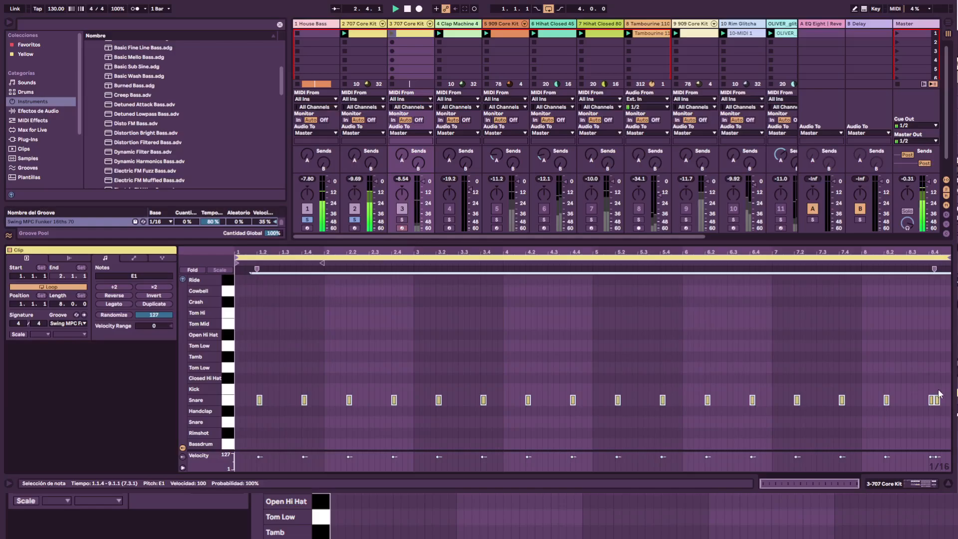
pyautogui.moveTo(941, 381); pyautogui.dragTo(941, 405)
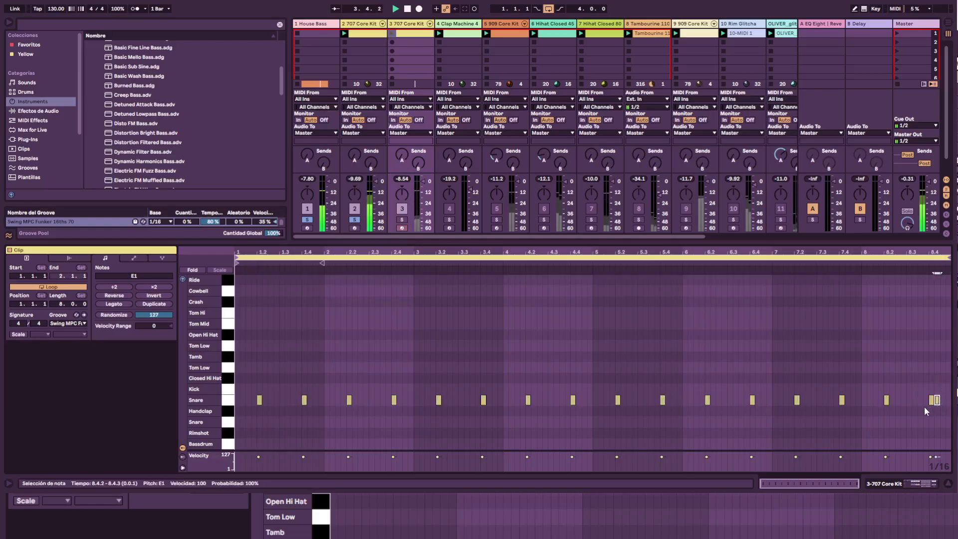
pyautogui.press('Delete')
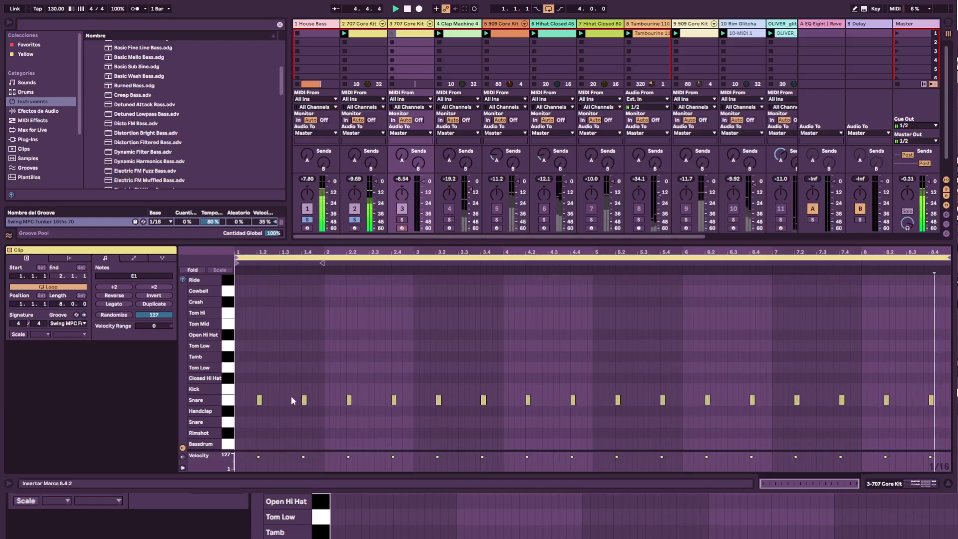
pyautogui.moveTo(249, 381); pyautogui.dragTo(949, 429)
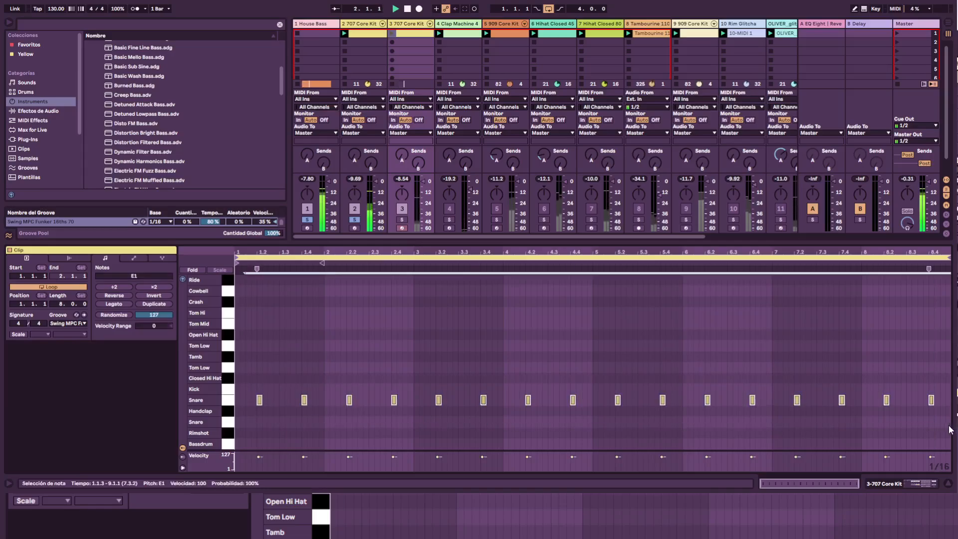
pyautogui.press('Down')
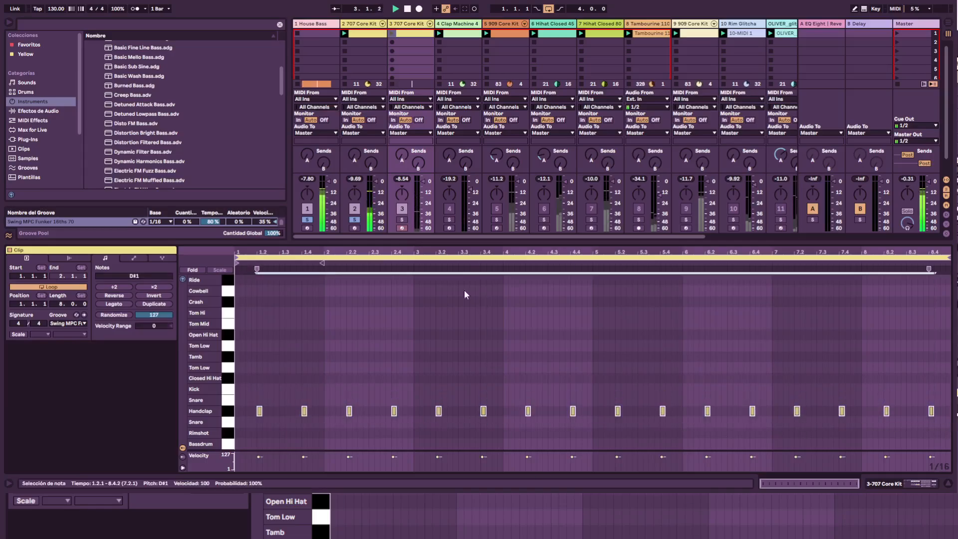
# Step: Show the track delays, then solo the duplicated 707 Core Kit track and set its delay to -7 ms
pyautogui.click(946, 220)
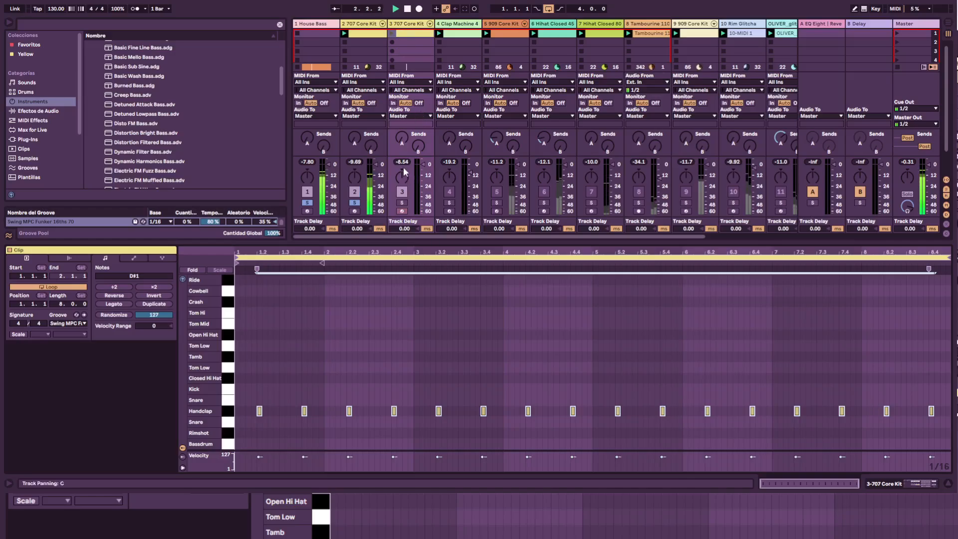
pyautogui.click(404, 229)
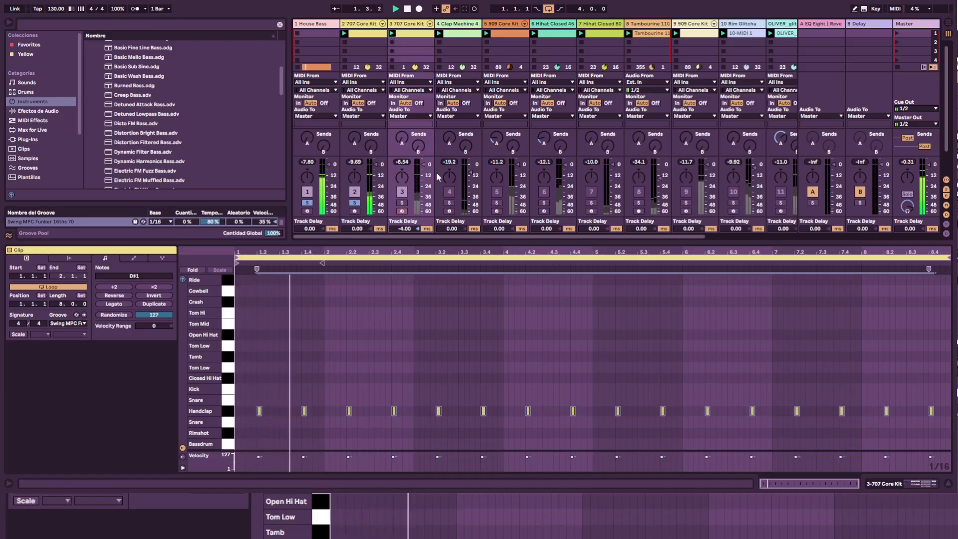
pyautogui.click(404, 203)
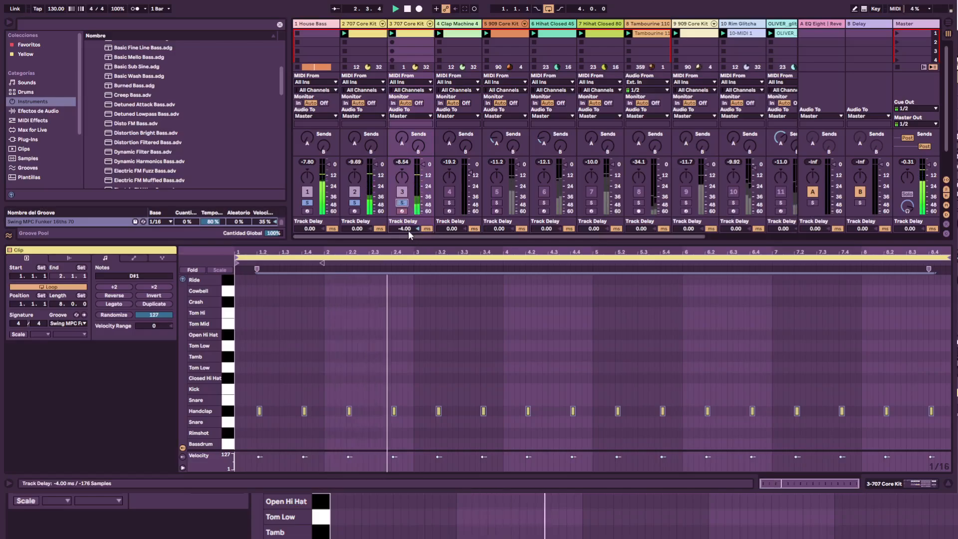
pyautogui.moveTo(412, 229); pyautogui.dragTo(412, 231)
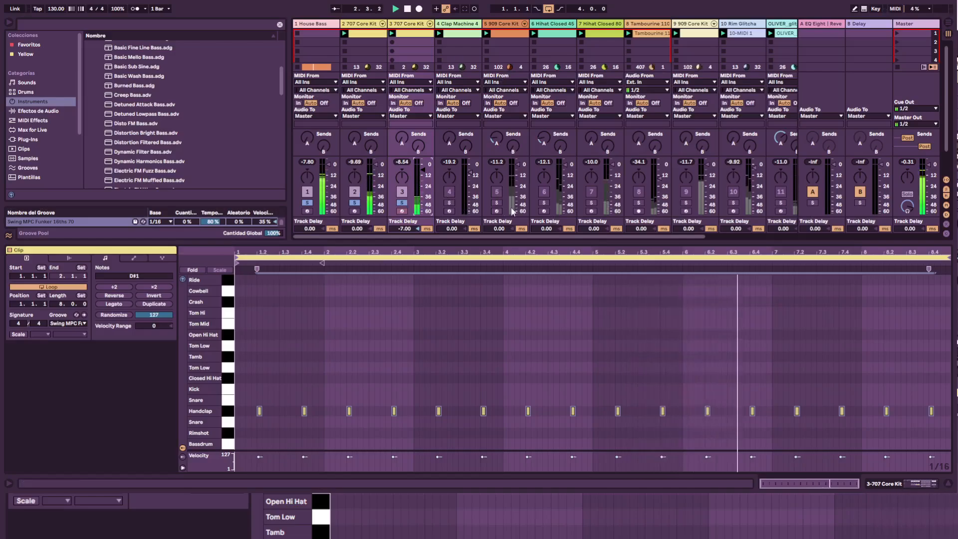
# Step: Audition the 909 Core Kit track, and check which groove is assigned to the original 707 Core Kit clip
pyautogui.click(496, 202)
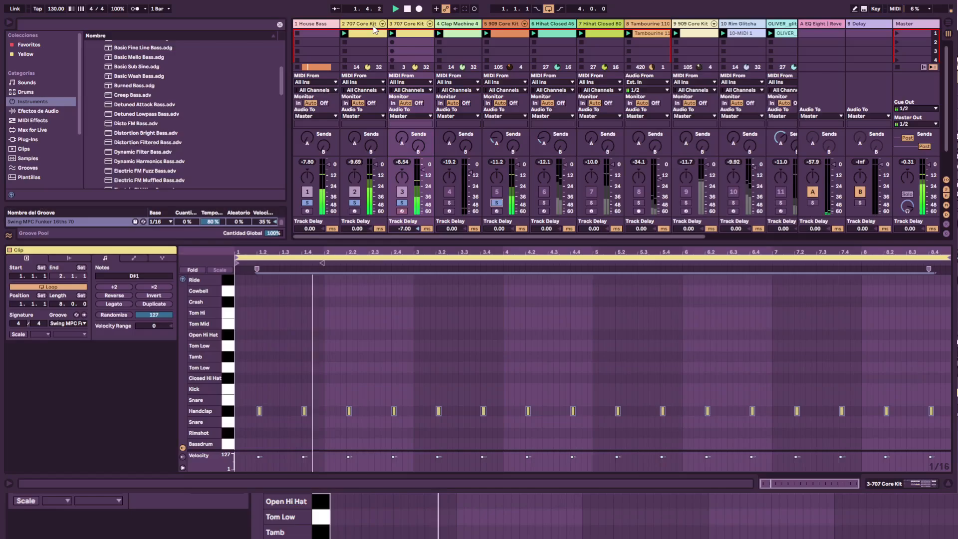
pyautogui.click(364, 24)
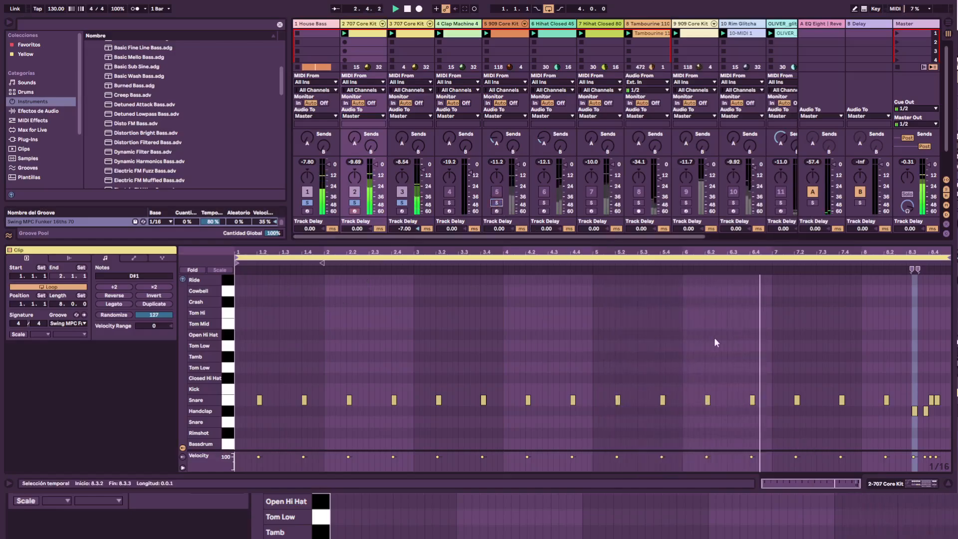
pyautogui.click(926, 410)
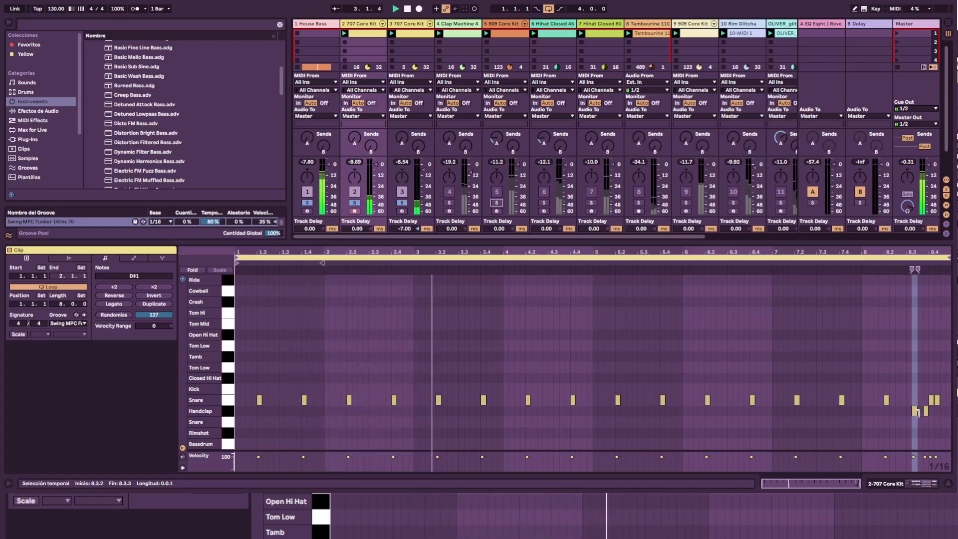
pyautogui.click(71, 324)
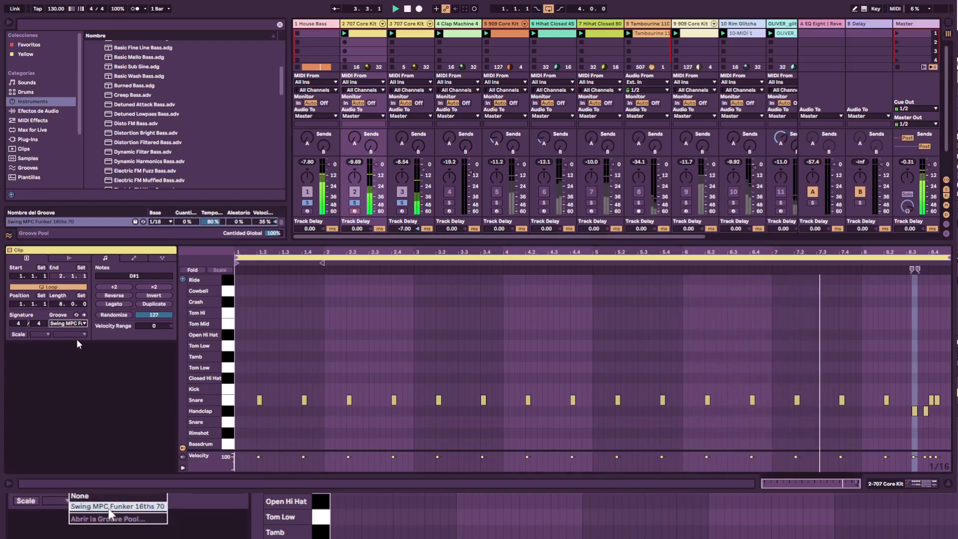
pyautogui.click(97, 341)
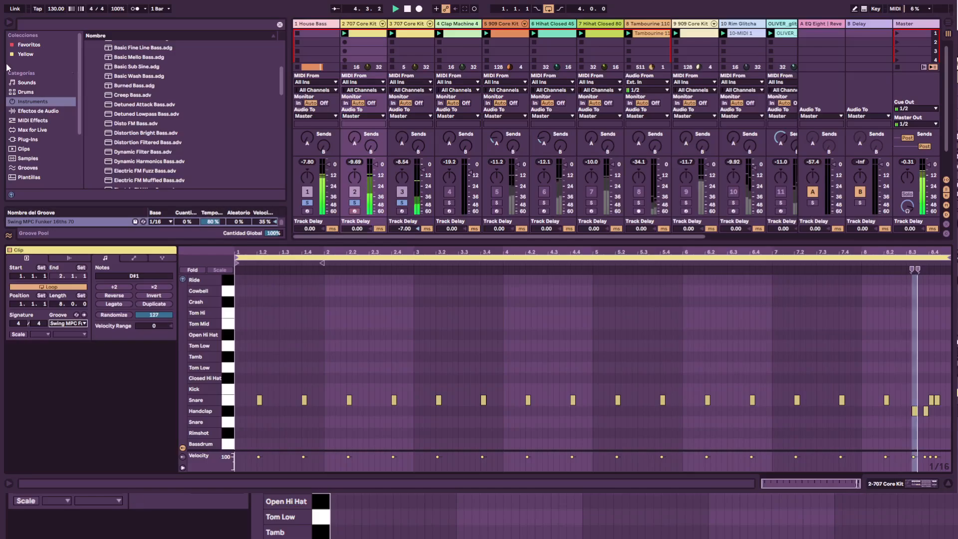
# Step: Search the grooves library for "swi" to locate Swing MPC Funker 16ths 70, and view it among the favourites
pyautogui.click(28, 168)
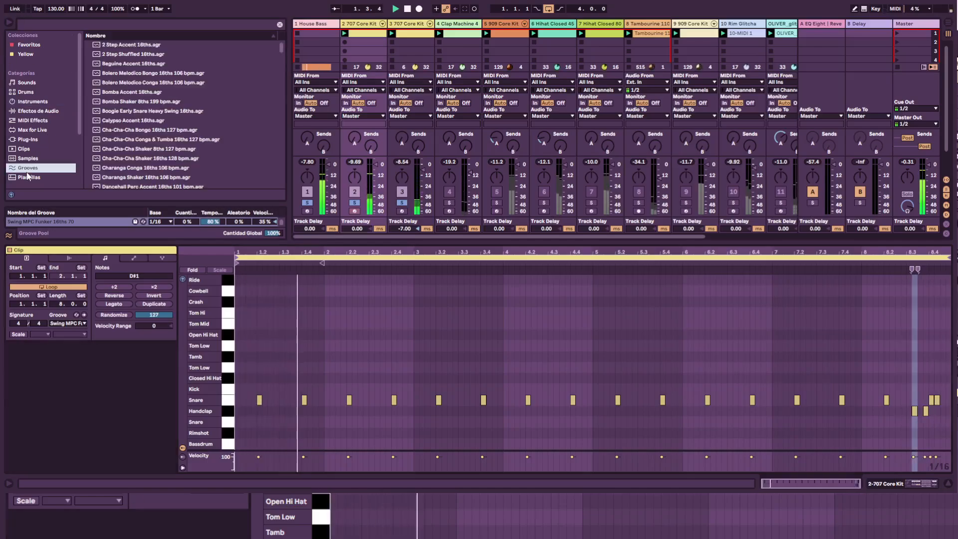
pyautogui.click(80, 22)
pyautogui.write('s')
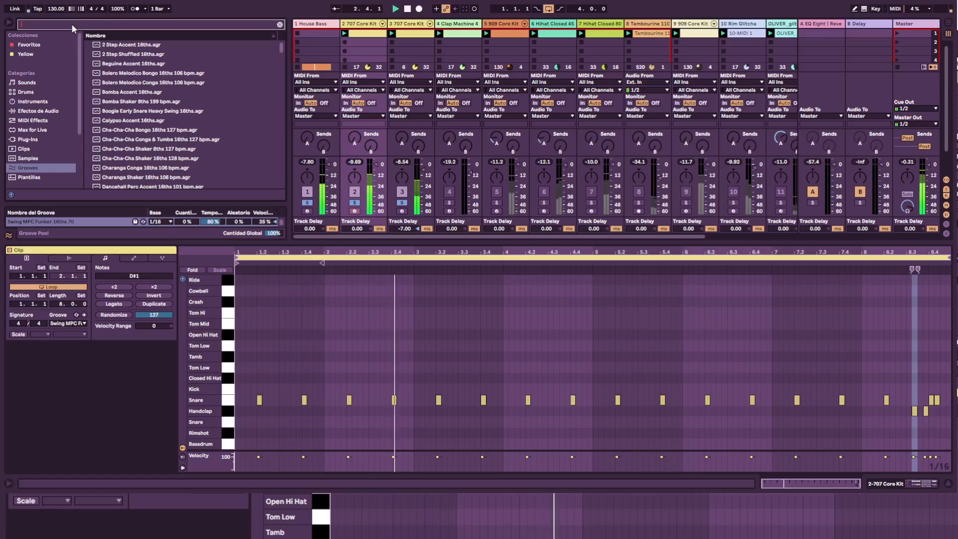
pyautogui.write('w')
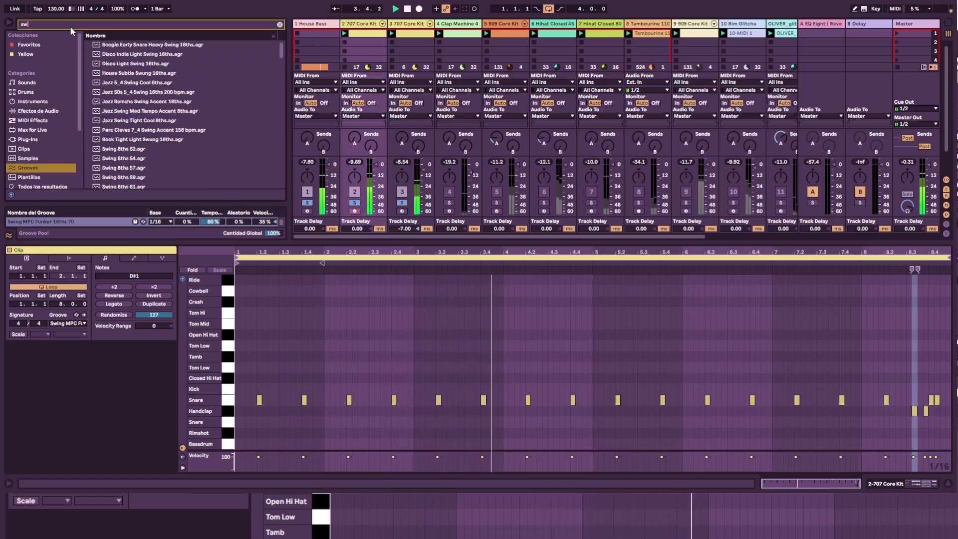
pyautogui.write('i')
pyautogui.scroll(-5, 150, 135)
pyautogui.scroll(-4, 152, 137)
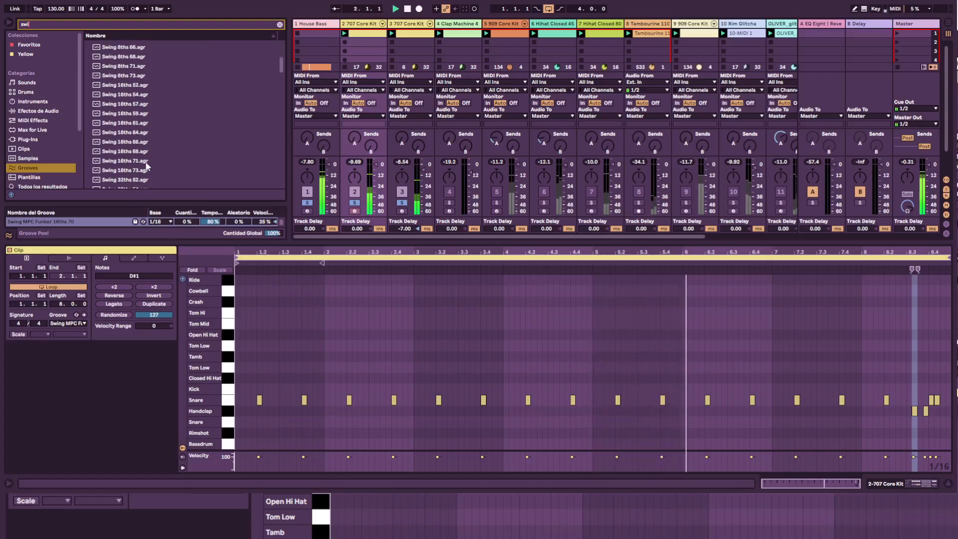
pyautogui.scroll(2, 143, 166)
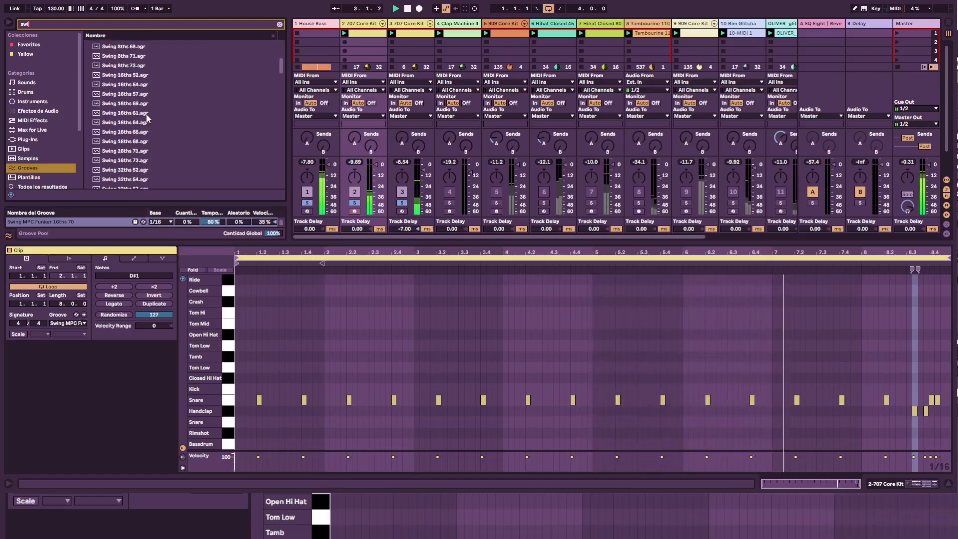
pyautogui.scroll(-5, 147, 160)
pyautogui.scroll(-10, 147, 159)
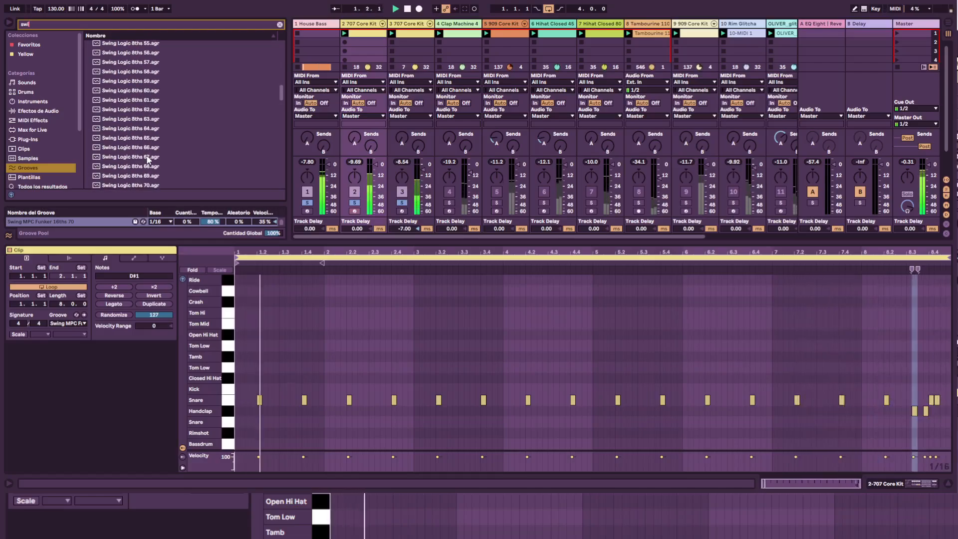
pyautogui.scroll(-8, 149, 158)
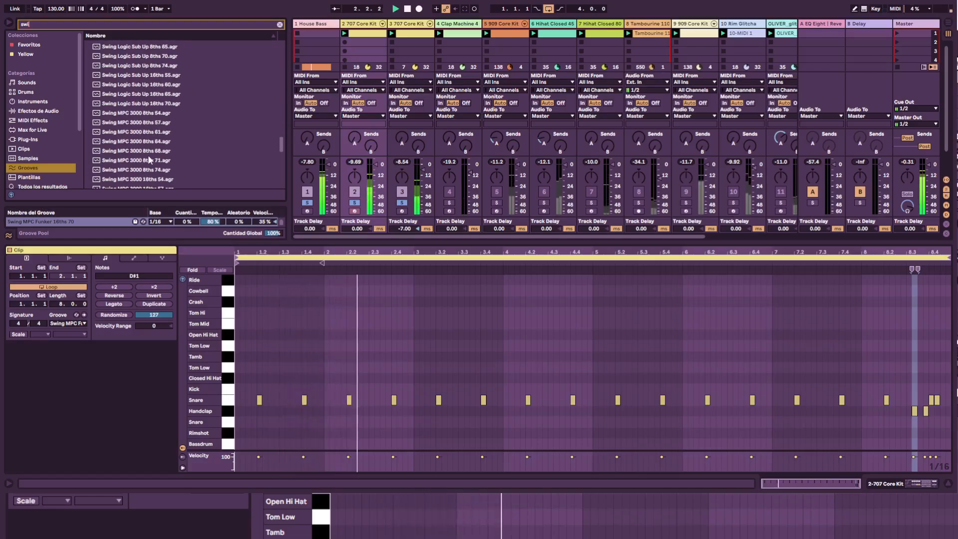
pyautogui.scroll(3, 152, 132)
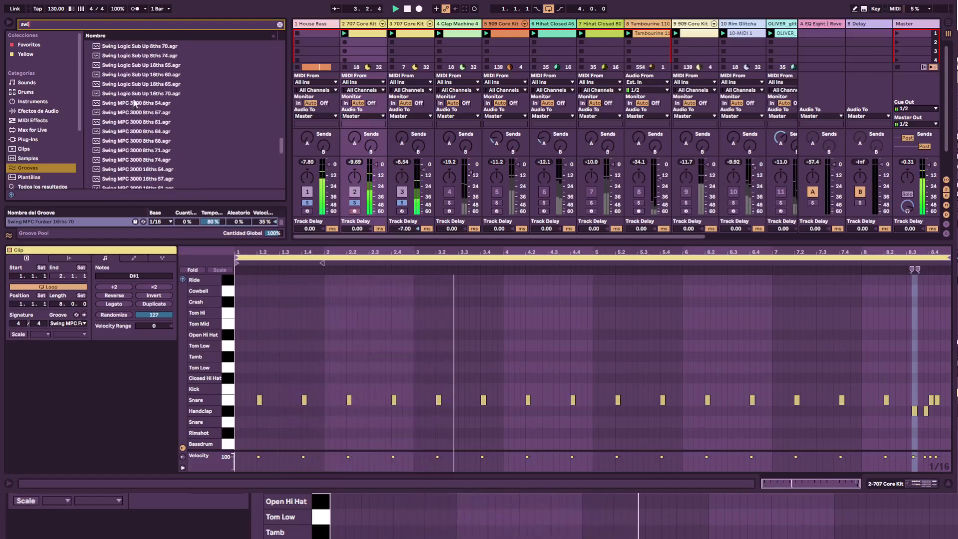
pyautogui.scroll(-4, 148, 127)
pyautogui.scroll(-1, 149, 134)
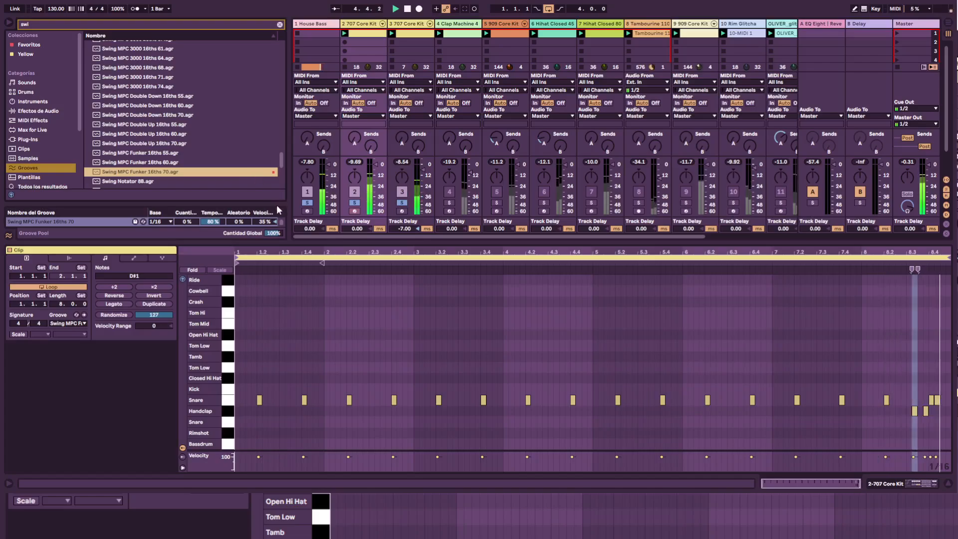
pyautogui.click(45, 45)
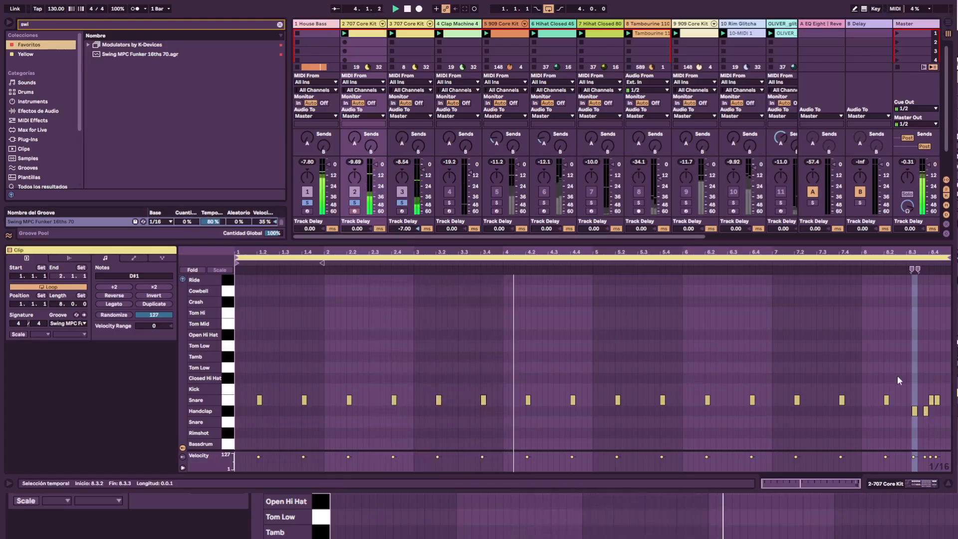
# Step: Set the original 707 clip's groove to None for comparison and reapply Swing MPC Funker 16ths 70
pyautogui.click(68, 324)
pyautogui.click(105, 495)
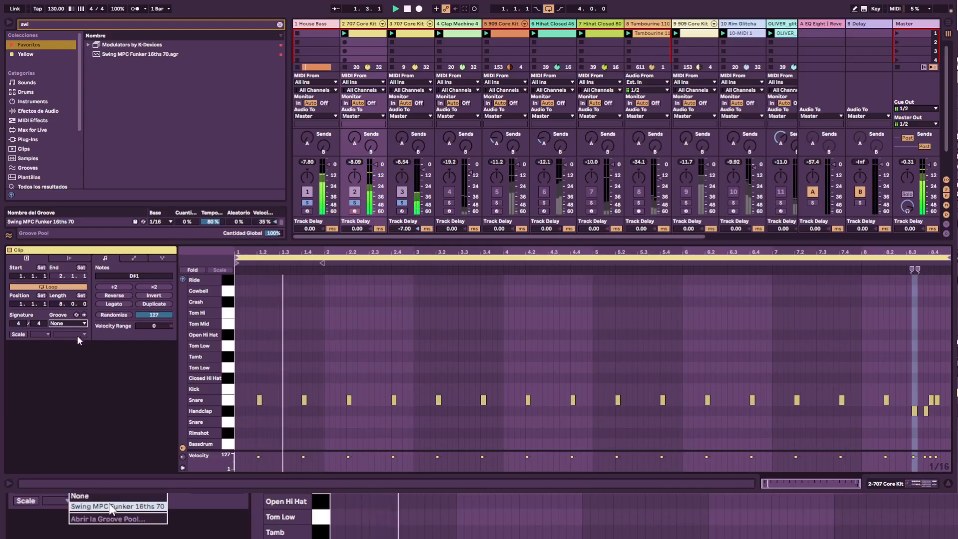
pyautogui.click(77, 335)
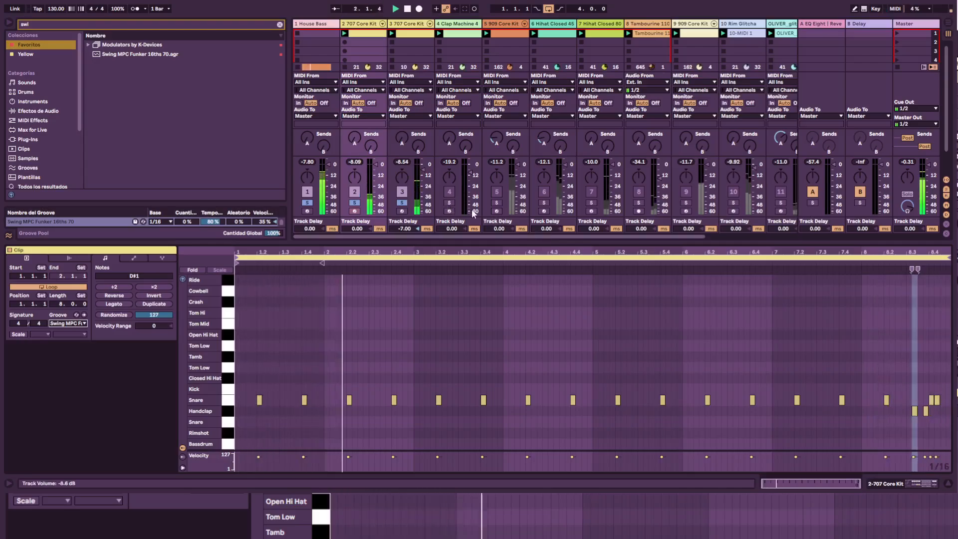
# Step: Select and solo the orange 909 Core Kit open hi-hat track and show its devices
pyautogui.click(502, 23)
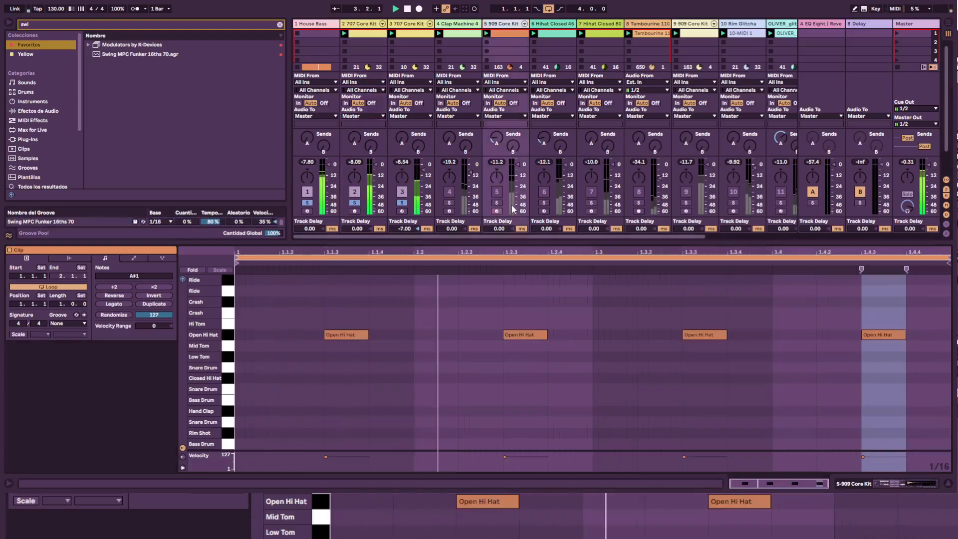
pyautogui.click(497, 202)
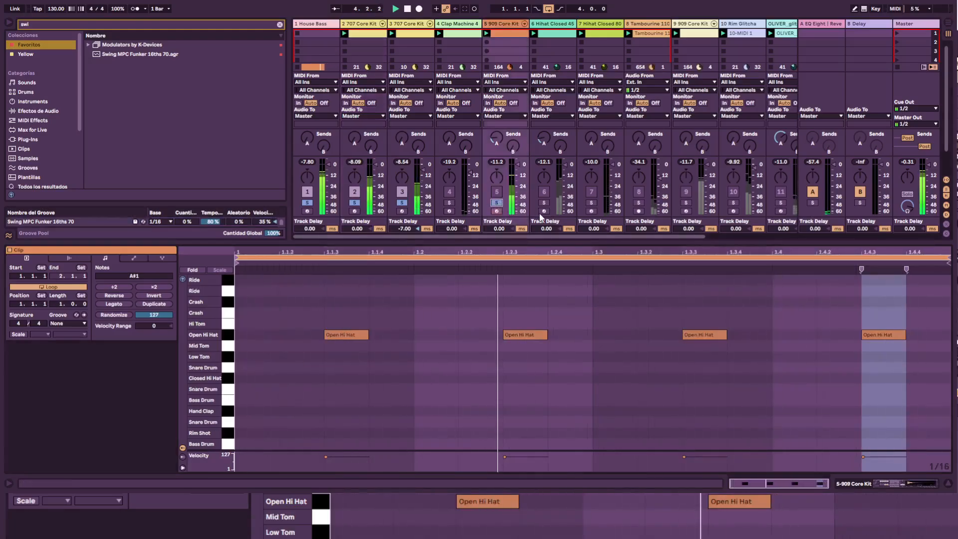
pyautogui.click(905, 486)
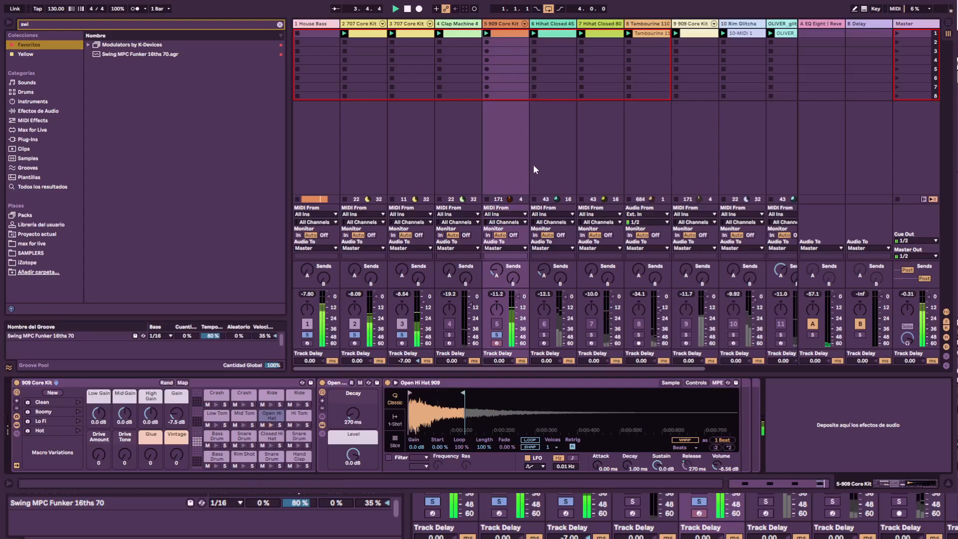
# Step: Try the Open Hi Hat 909 sample at full length, and shorten it to about the first quarter of its waveform
pyautogui.moveTo(463, 392); pyautogui.dragTo(735, 393)
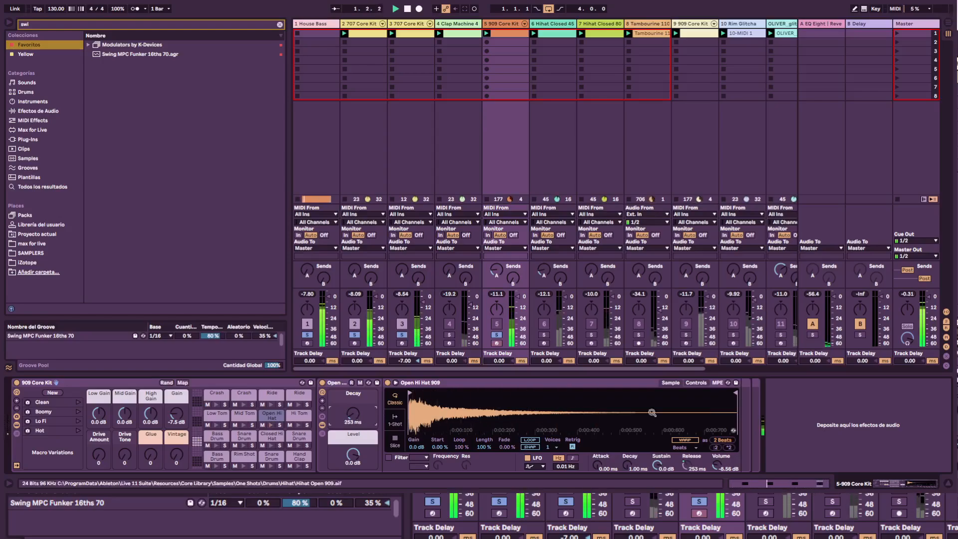
pyautogui.click(322, 425)
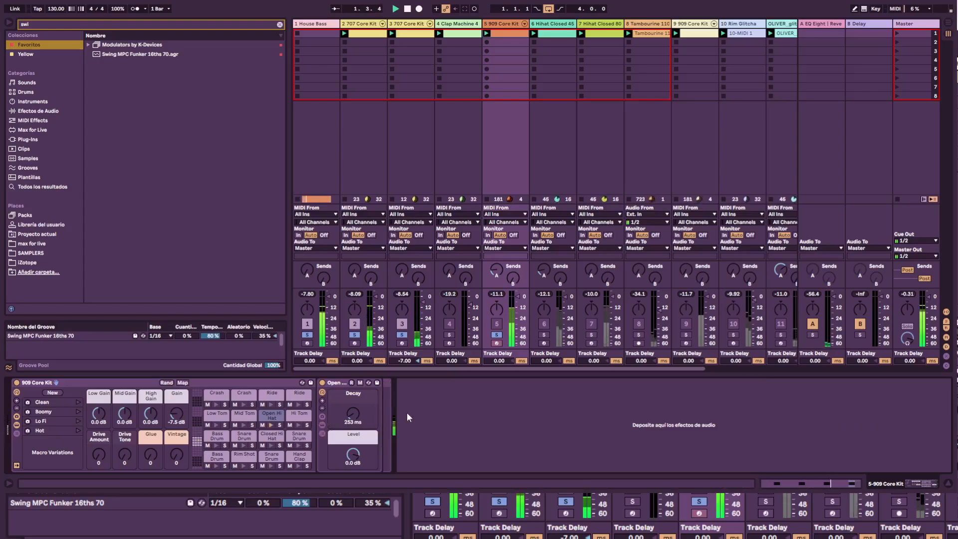
pyautogui.click(322, 425)
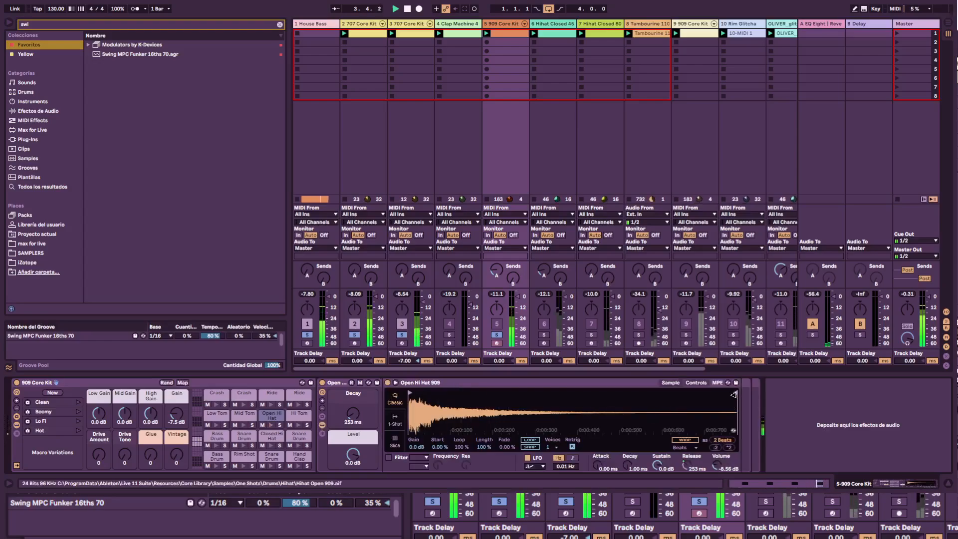
pyautogui.moveTo(732, 395); pyautogui.dragTo(477, 398)
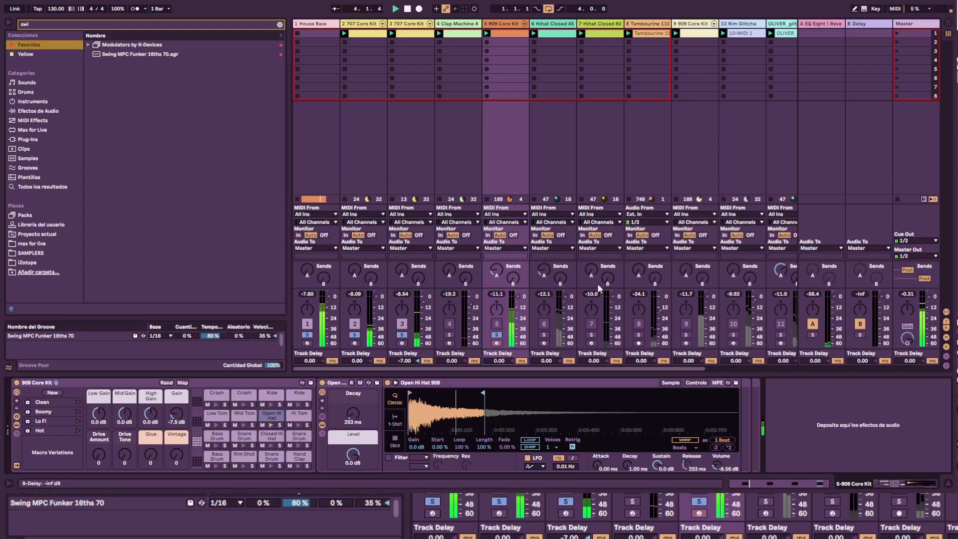
# Step: Select the Hihat Closed 45 track, clear the solo on the 909 Core Kit track, and activate both tracks in the mix
pyautogui.click(555, 27)
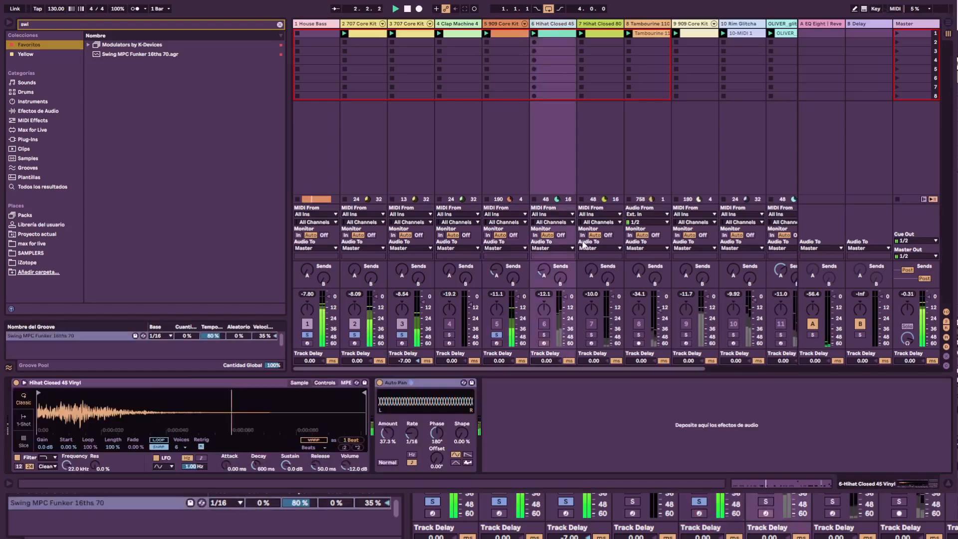
pyautogui.click(545, 337)
pyautogui.click(545, 337)
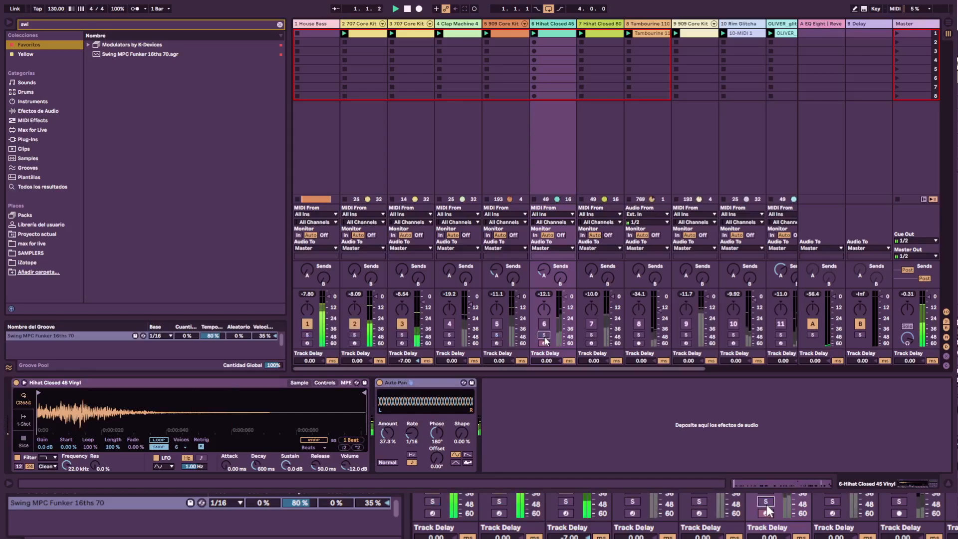
pyautogui.click(496, 336)
pyautogui.click(499, 334)
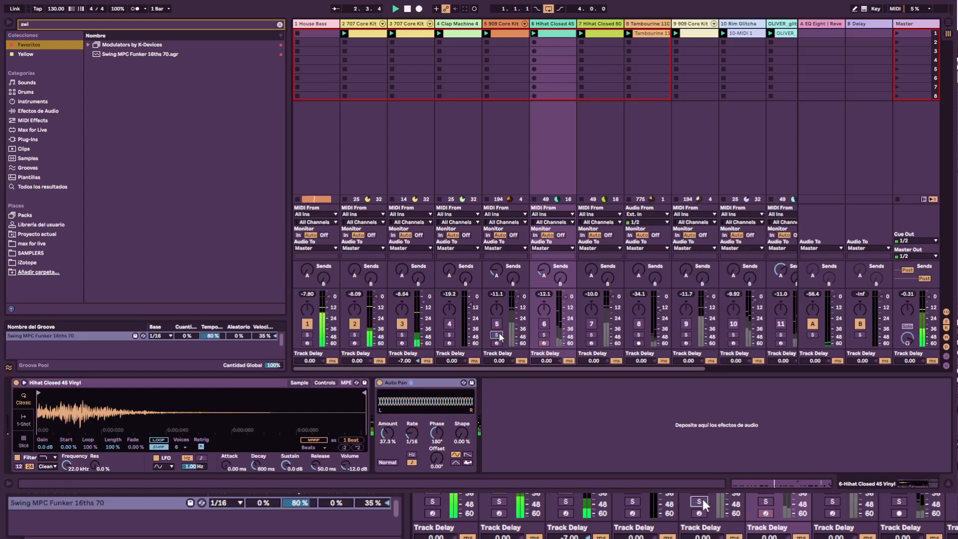
pyautogui.click(498, 326)
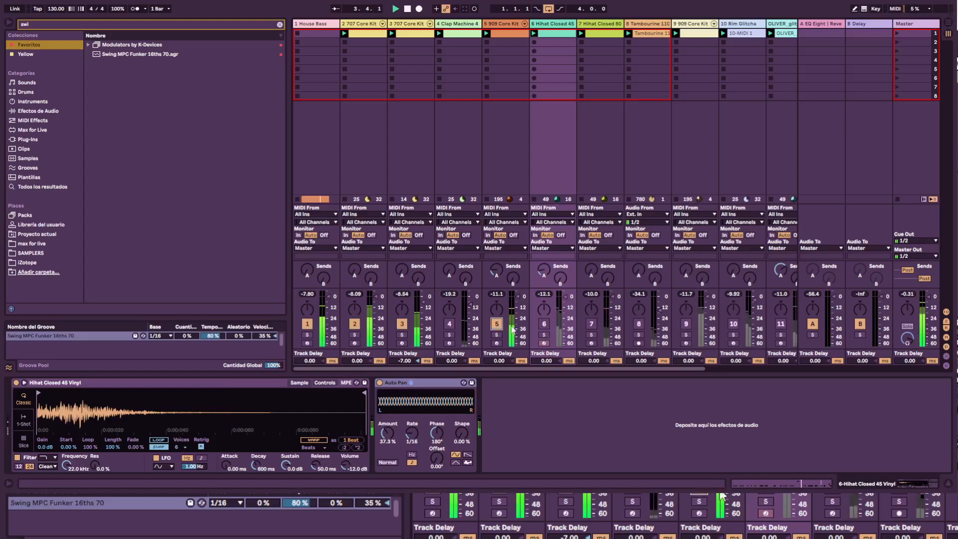
pyautogui.click(544, 324)
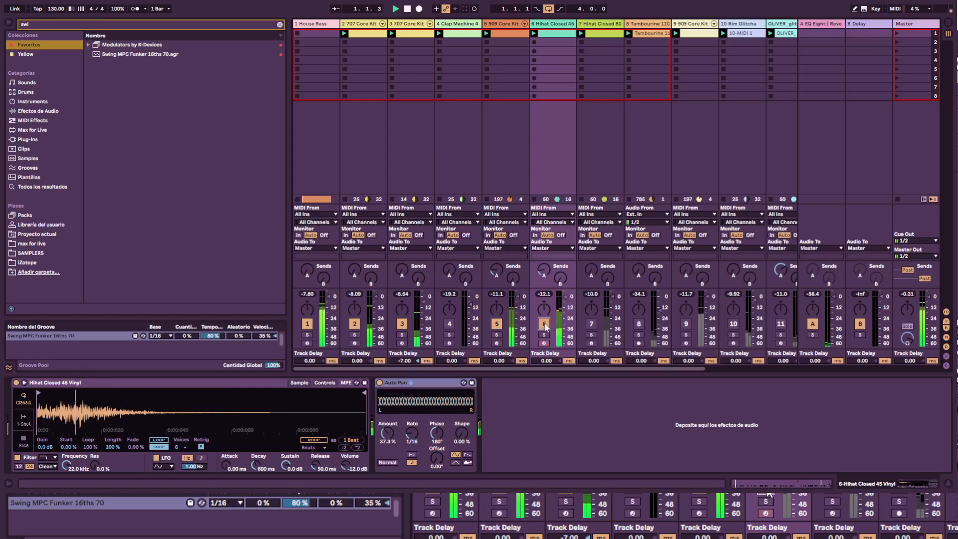
# Step: Open the Hihat Closed 45 clip, set its groove to None for comparison, and reapply Swing MPC Funker 16ths 70
pyautogui.click(800, 484)
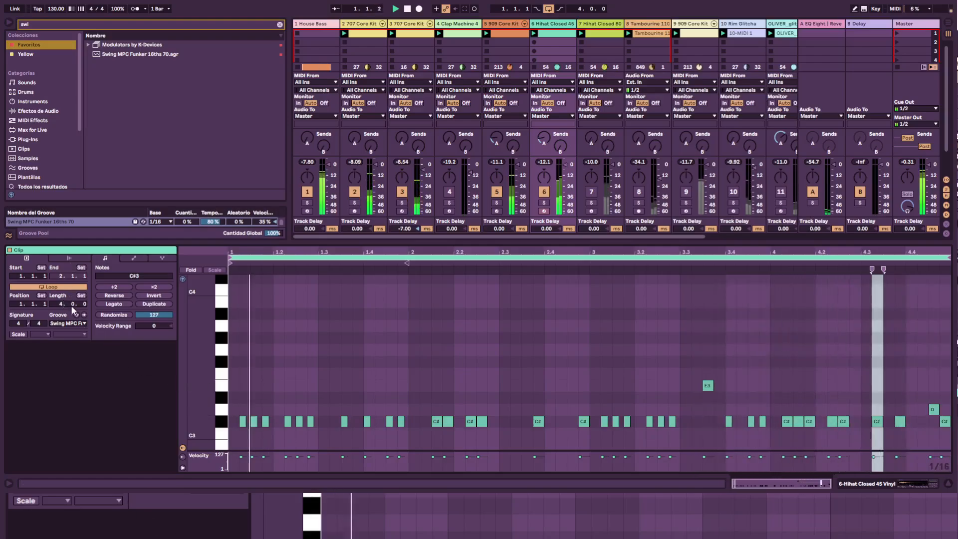
pyautogui.click(72, 322)
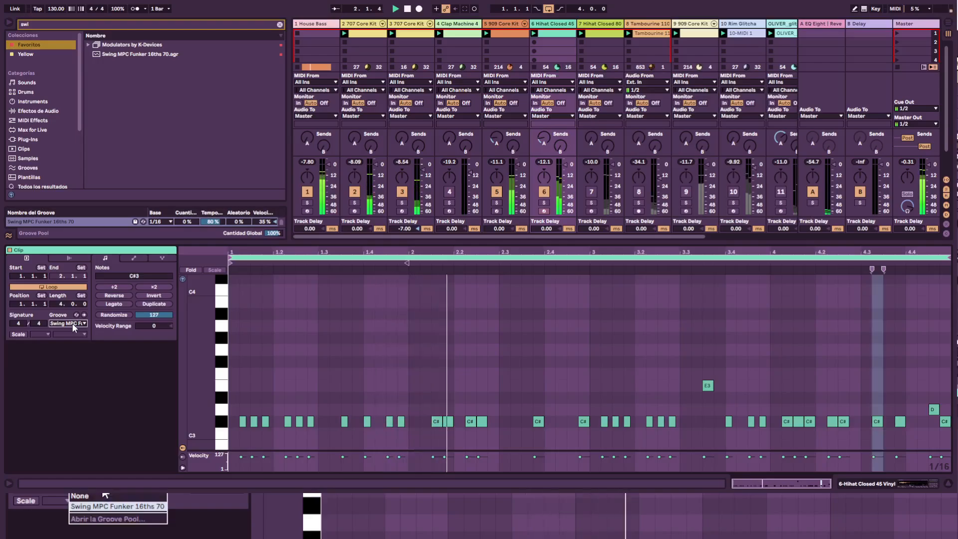
pyautogui.click(71, 328)
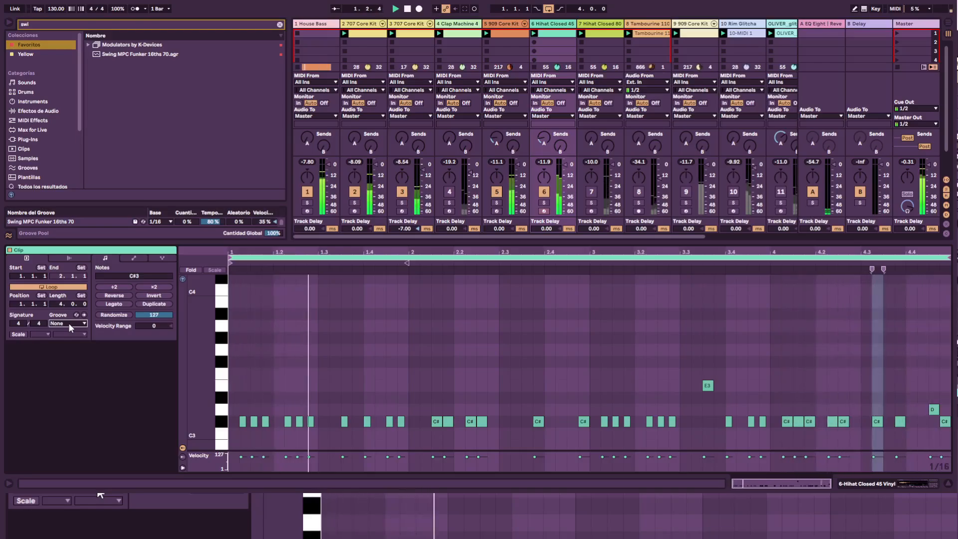
pyautogui.click(68, 323)
pyautogui.click(68, 336)
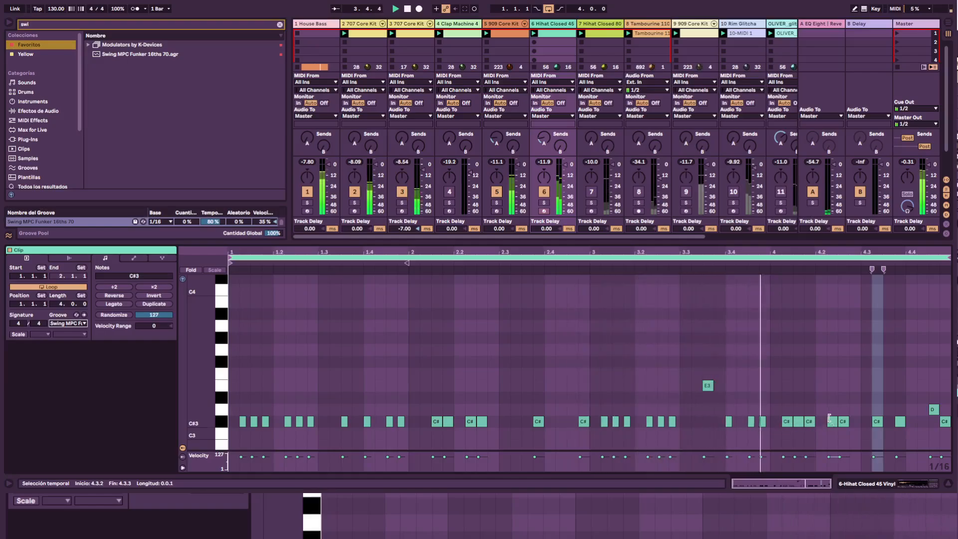
# Step: Select the single E3 note in the Hihat Closed 45 clip and audition the track briefly in solo
pyautogui.moveTo(669, 335); pyautogui.dragTo(741, 394)
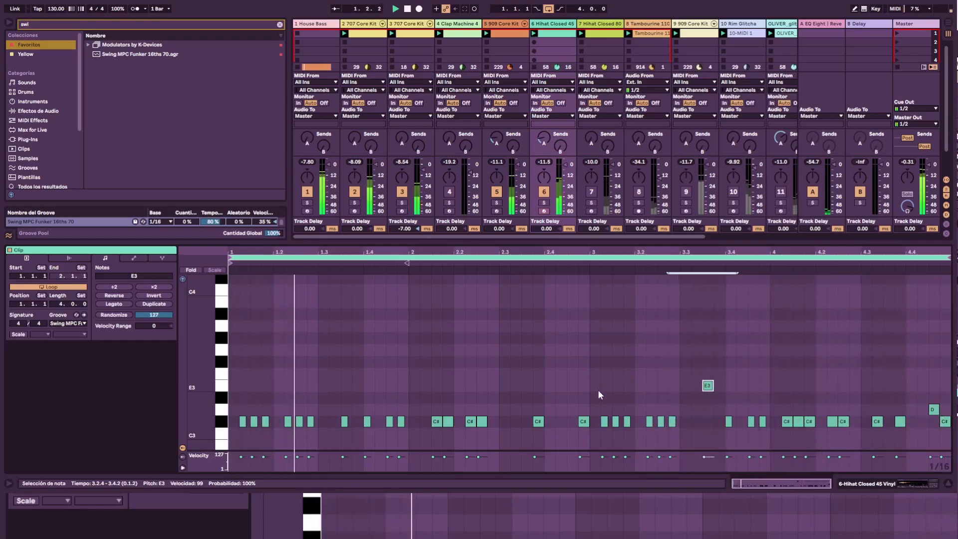
pyautogui.click(544, 203)
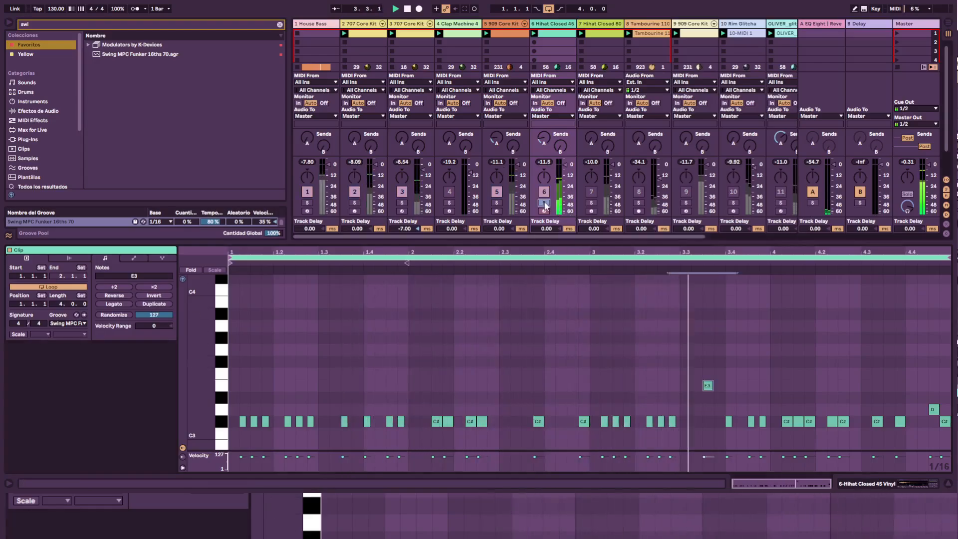
pyautogui.click(544, 204)
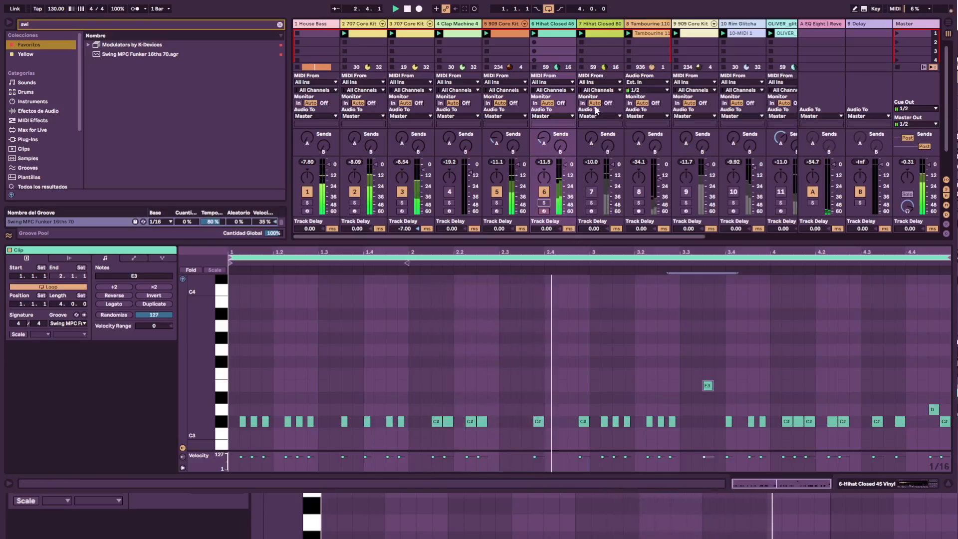
# Step: Audition the Hihat Closed 808 track in solo, activate it in the mix, and open its clip to examine the A2 and G0 notes
pyautogui.click(593, 204)
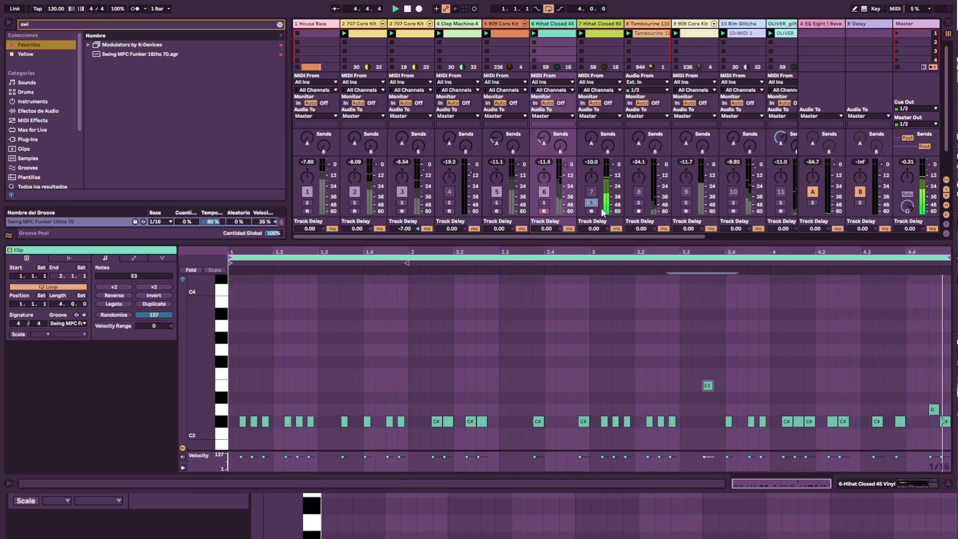
pyautogui.click(593, 204)
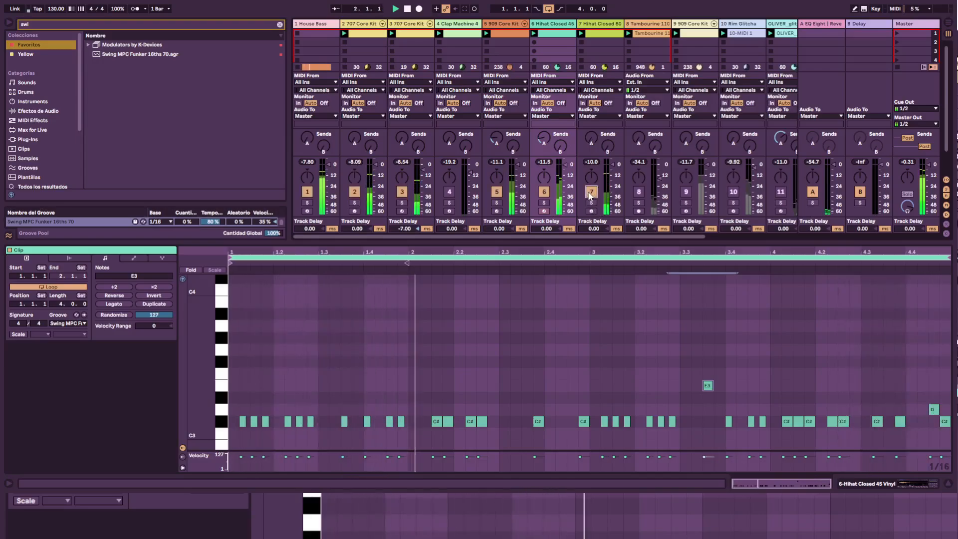
pyautogui.click(606, 35)
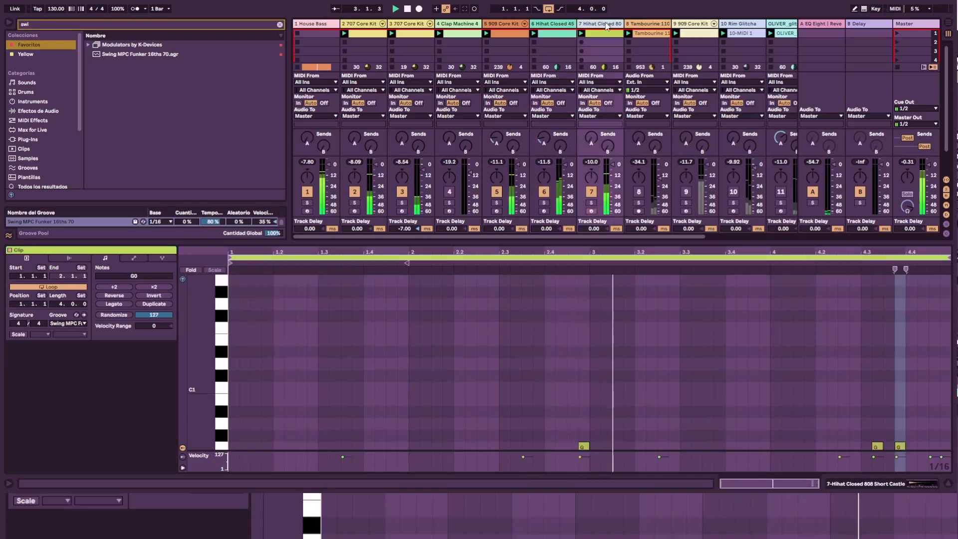
pyautogui.scroll(5, 753, 351)
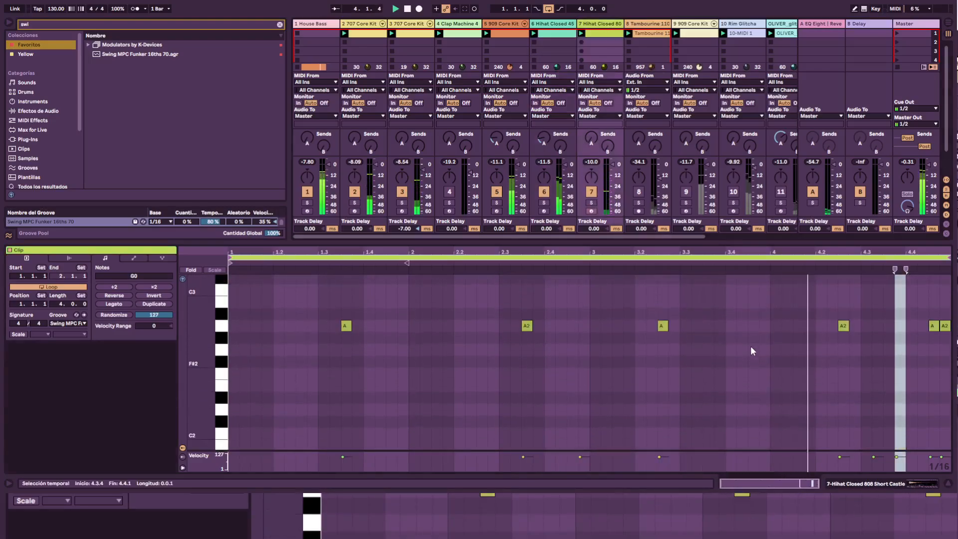
pyautogui.scroll(1, 547, 350)
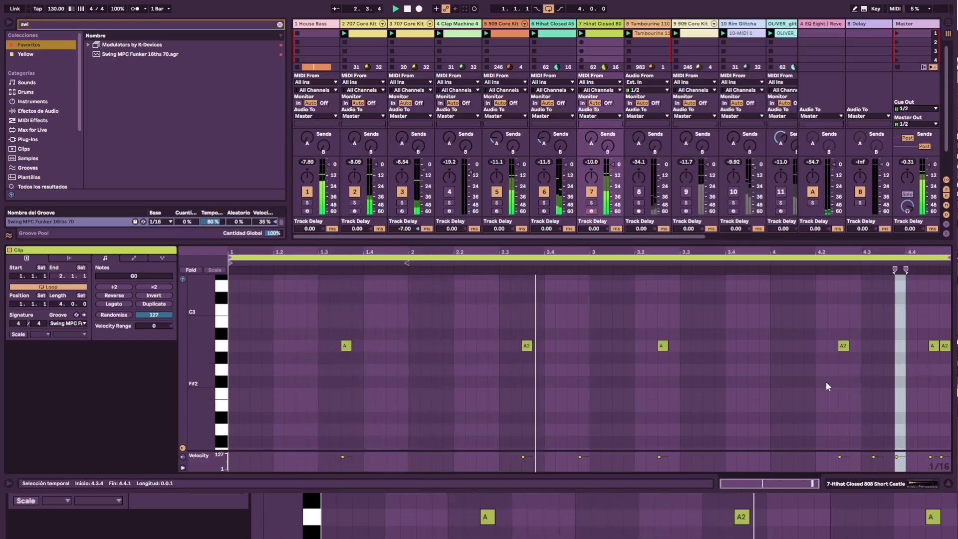
pyautogui.scroll(-3, 825, 382)
pyautogui.scroll(-5, 825, 380)
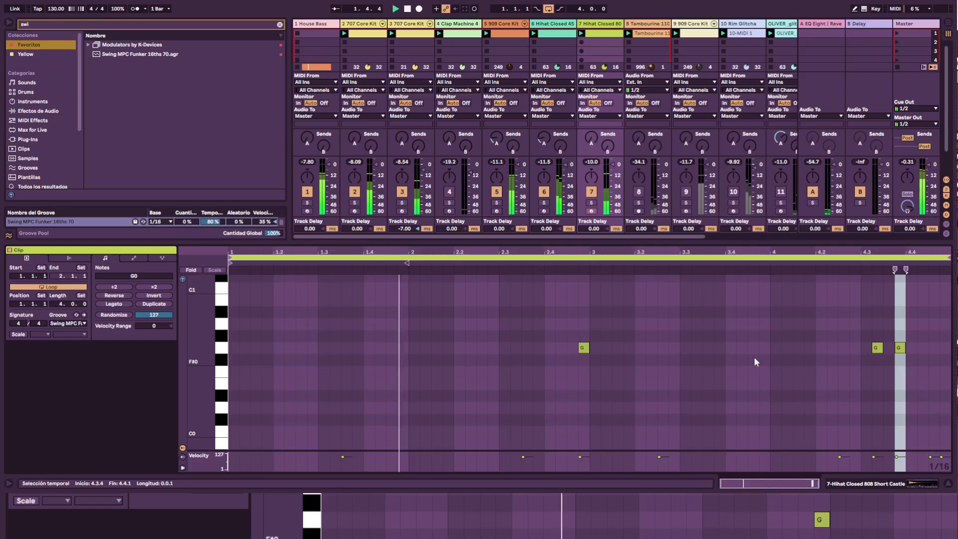
# Step: Try an extra G0 note at 3.4.2 in the Hihat Closed 808 clip with the track soloed, and remove the note
pyautogui.click(742, 348)
pyautogui.doubleClick(741, 347)
pyautogui.click(591, 203)
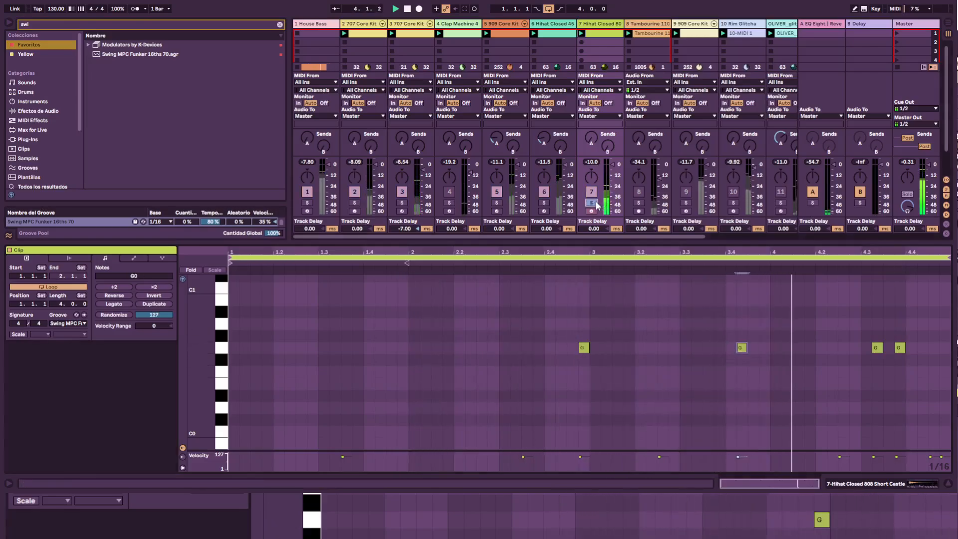
pyautogui.doubleClick(741, 347)
pyautogui.scroll(5, 739, 343)
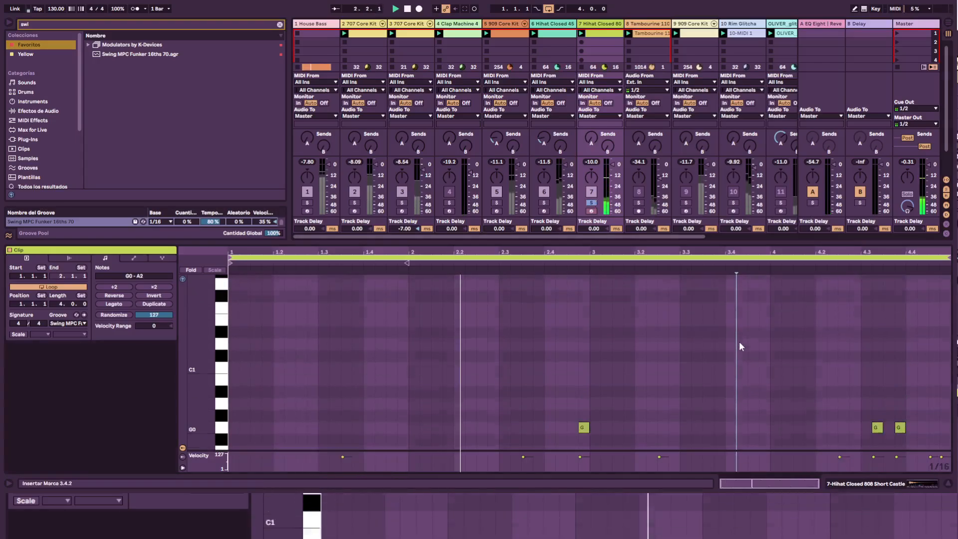
pyautogui.scroll(-4, 739, 341)
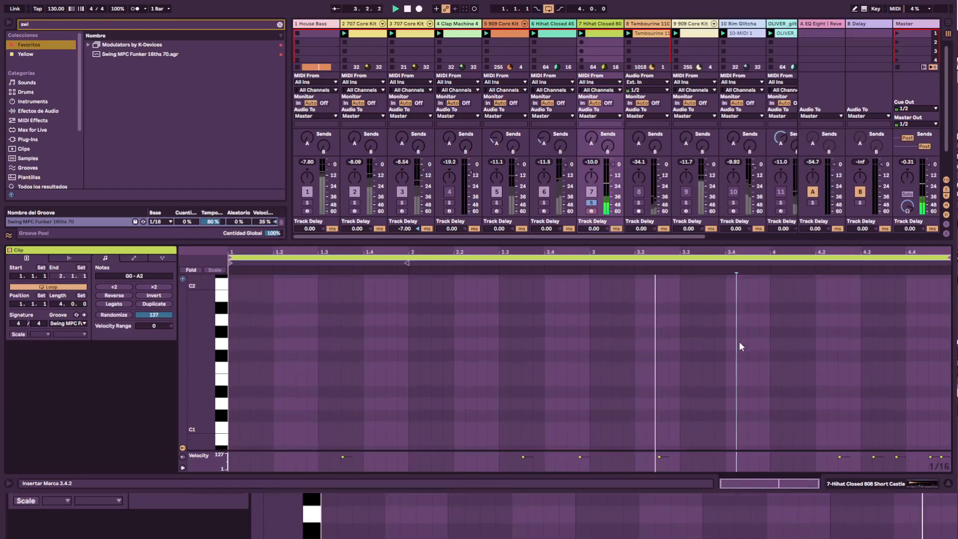
# Step: Try an extra G0 note at 4.1.2 in the Hihat Closed 808 clip, remove it, and end the track's solo
pyautogui.click(790, 429)
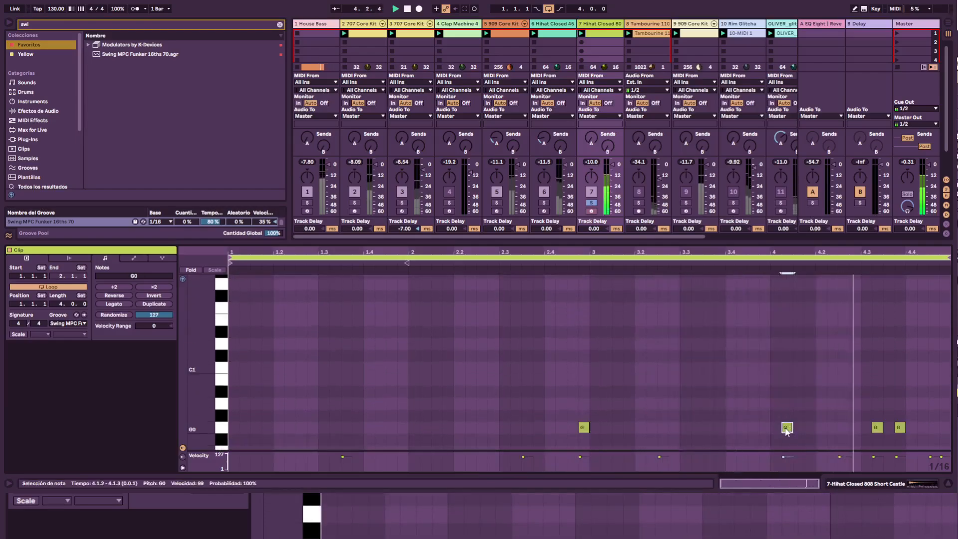
pyautogui.scroll(4, 732, 348)
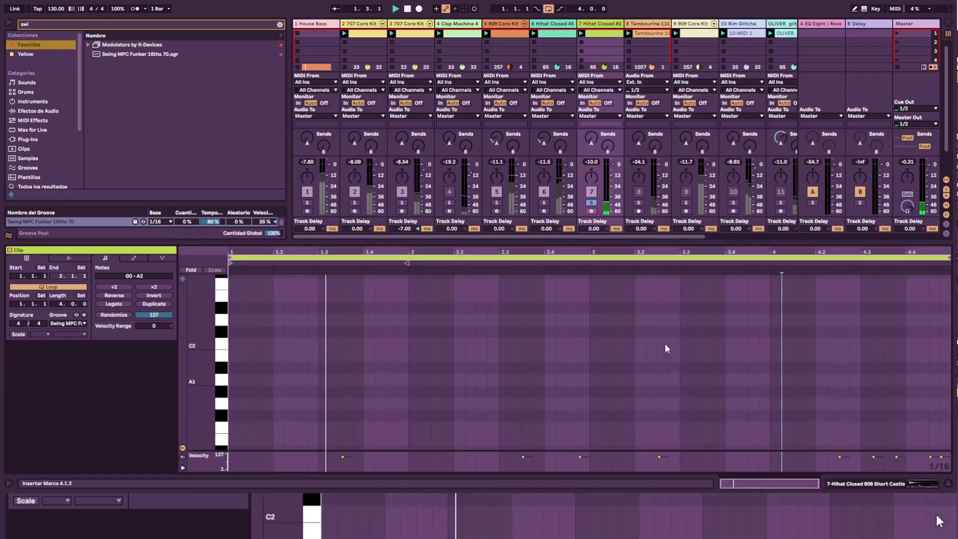
pyautogui.scroll(-4, 744, 373)
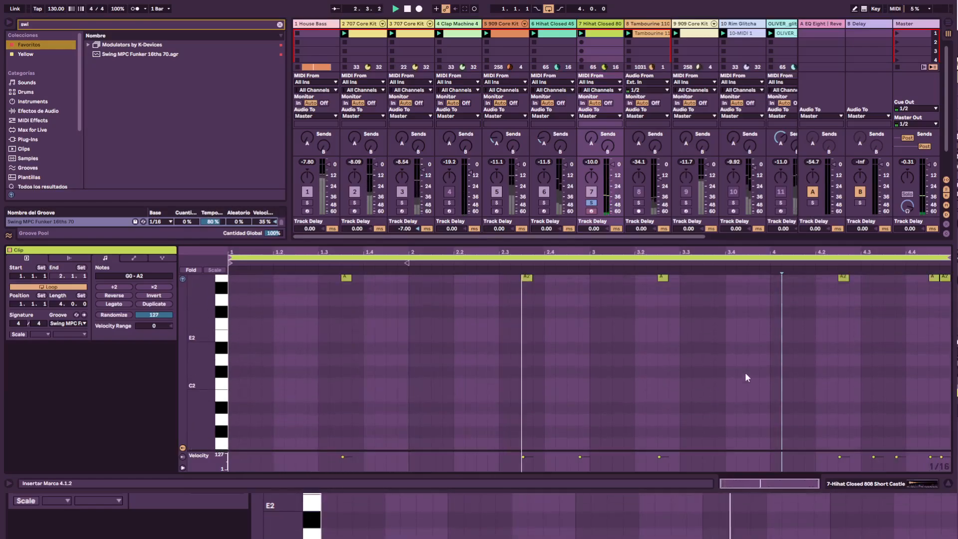
pyautogui.scroll(-5, 744, 362)
pyautogui.scroll(2, 732, 341)
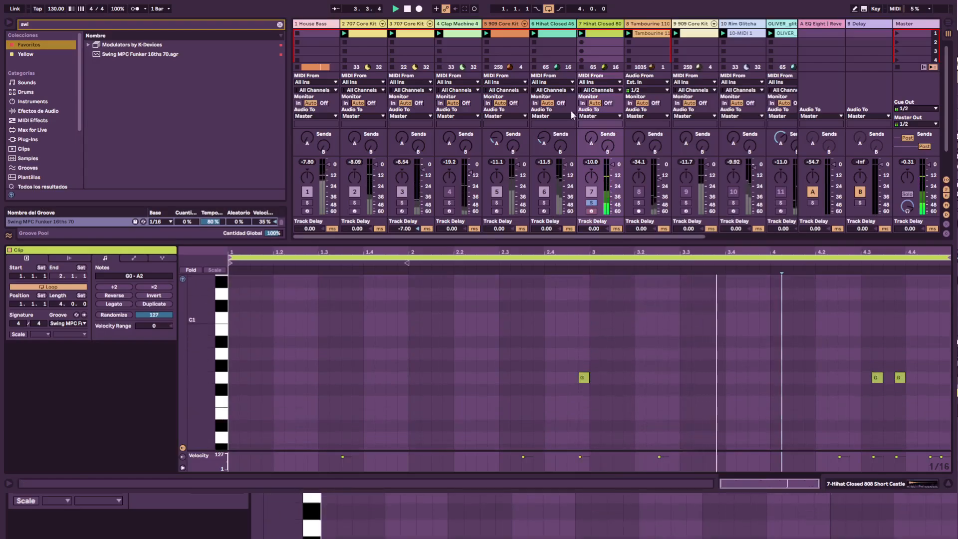
pyautogui.click(591, 203)
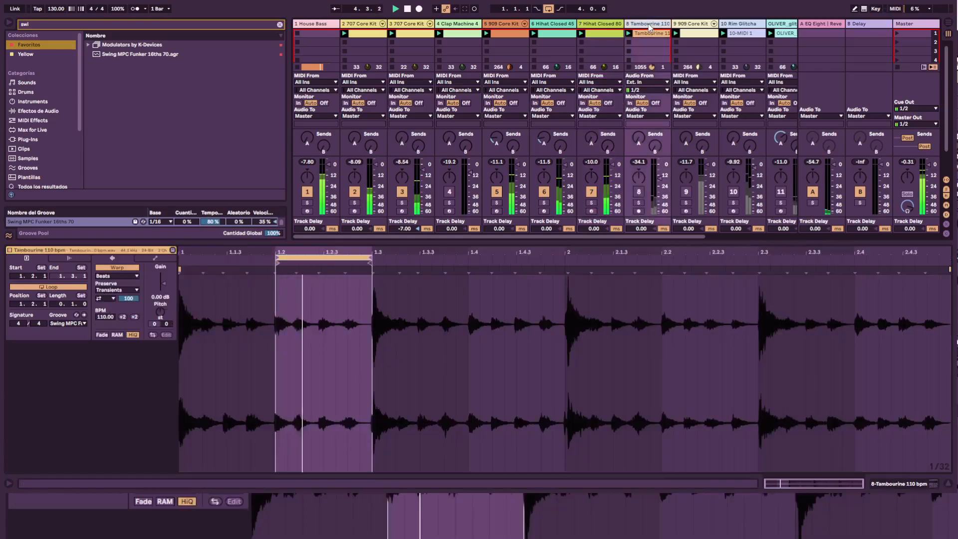
# Step: Activate the Tambourine 110 track in the mix and audition it briefly in solo
pyautogui.click(654, 212)
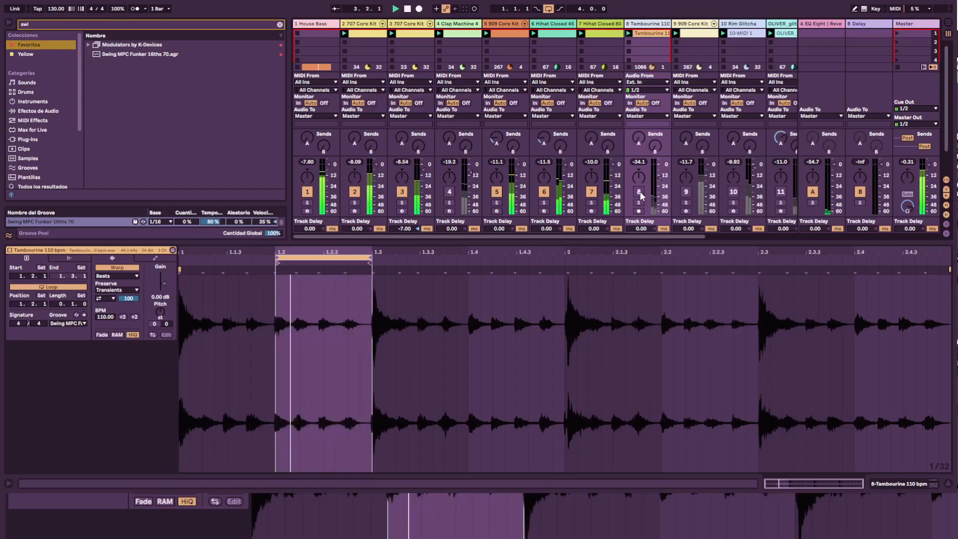
pyautogui.click(639, 192)
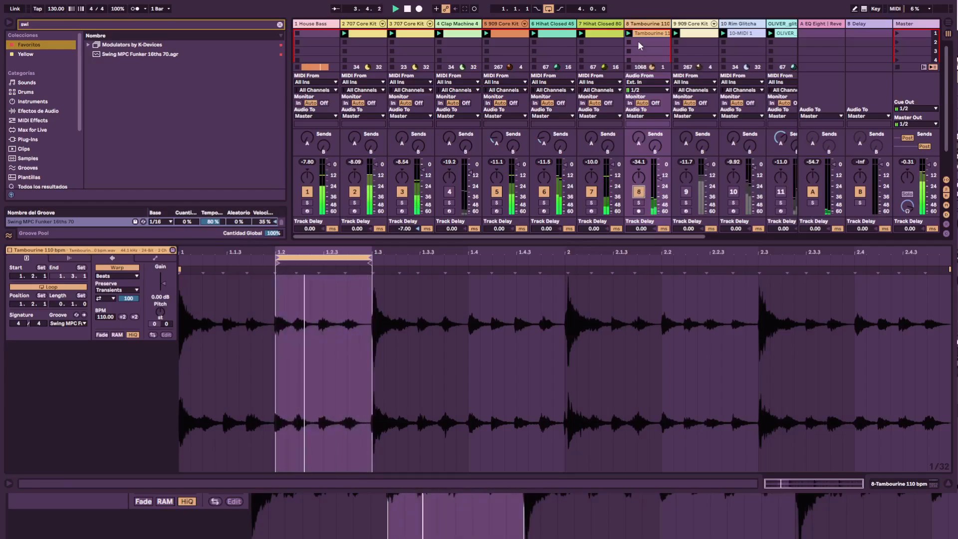
pyautogui.click(638, 202)
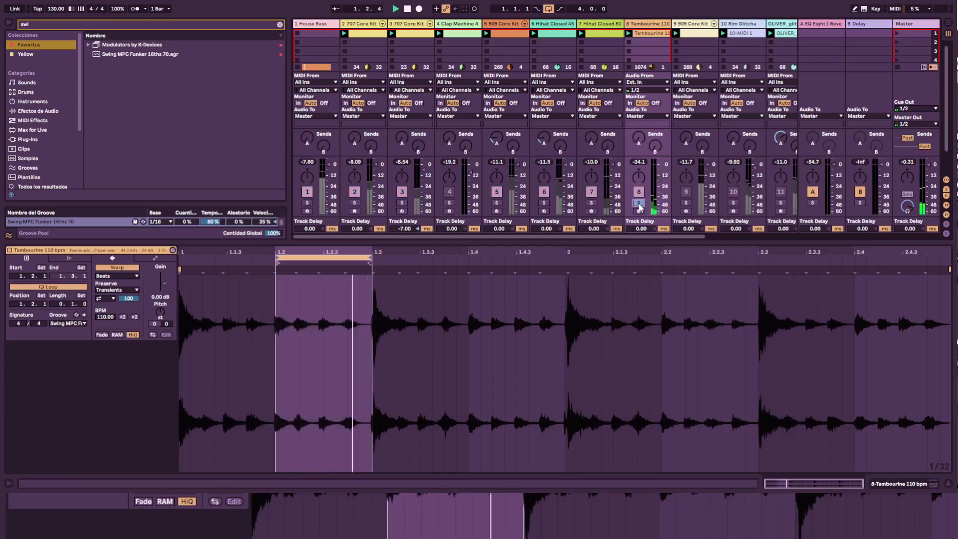
pyautogui.click(639, 203)
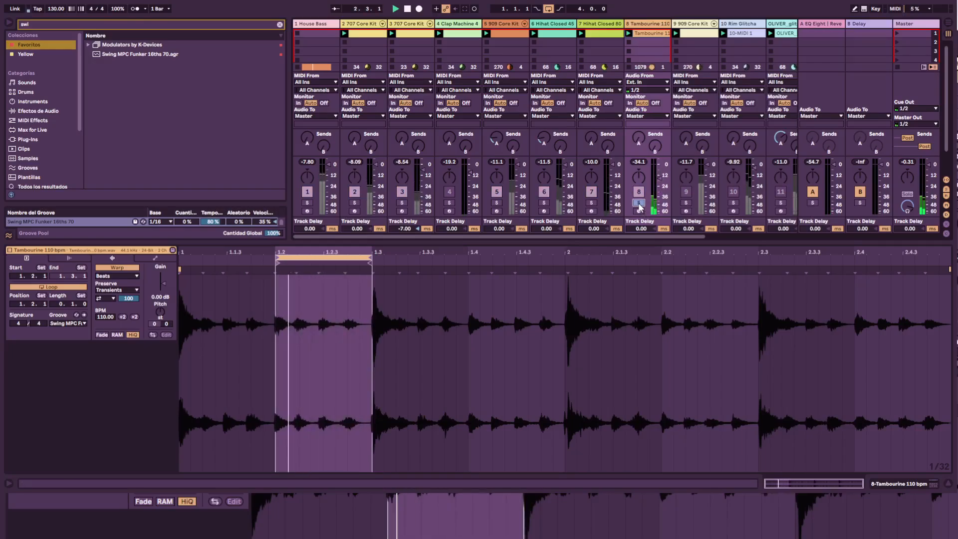
# Step: Show the tambourine track's devices and search the audio effects library for "auto pan"
pyautogui.click(908, 485)
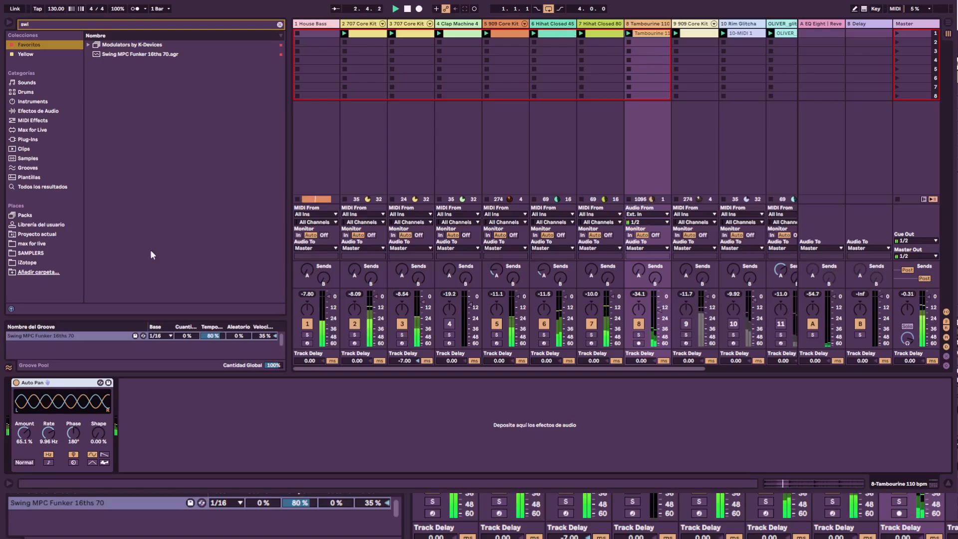
pyautogui.click(84, 24)
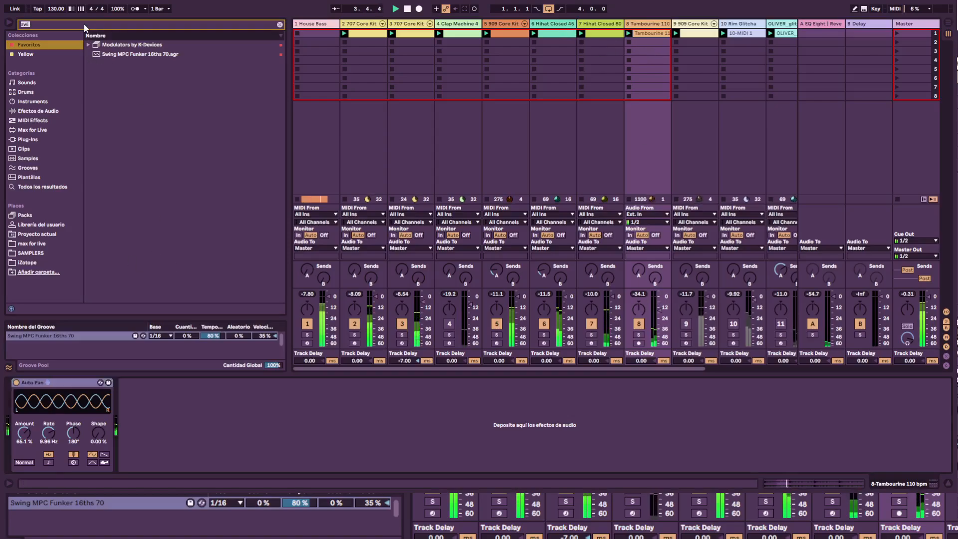
pyautogui.write('auto')
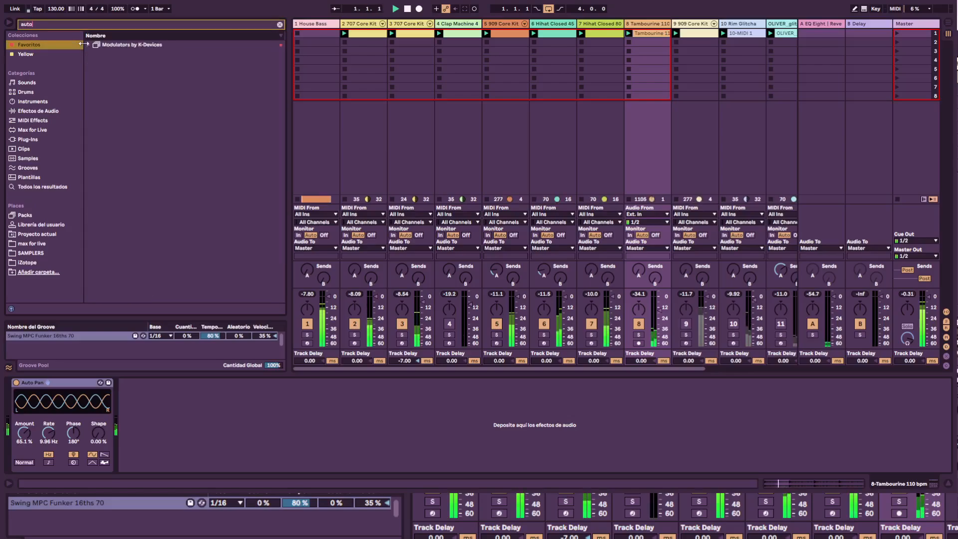
pyautogui.write(' pan')
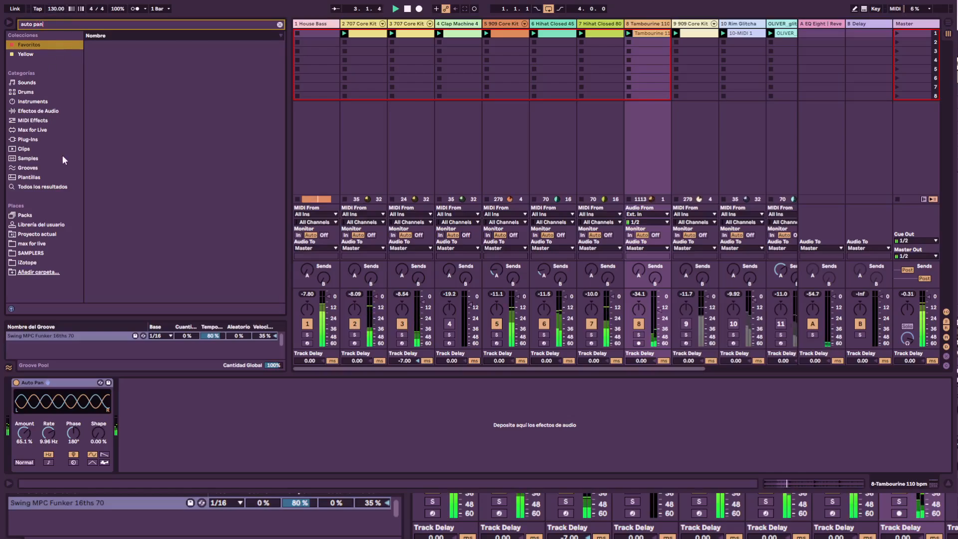
pyautogui.click(36, 113)
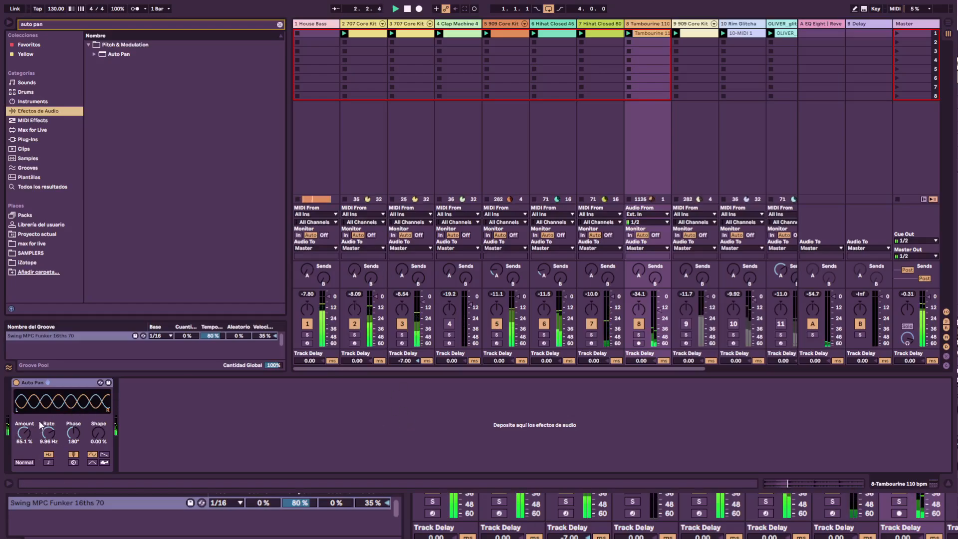
# Step: Set the tambourine's Auto Pan to an amount of 60.3% and a rate of 8.84 Hz, unsynced
pyautogui.click(49, 455)
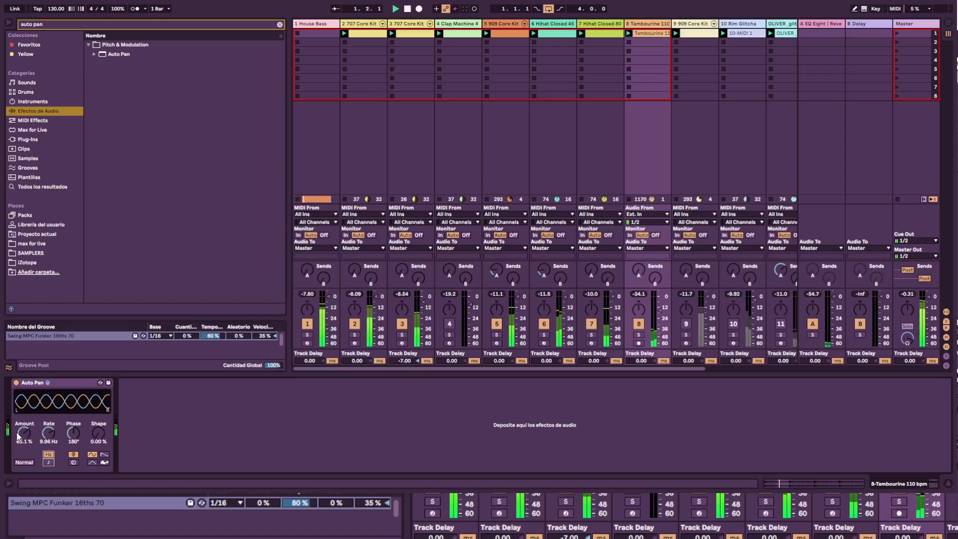
pyautogui.moveTo(27, 433); pyautogui.dragTo(48, 459)
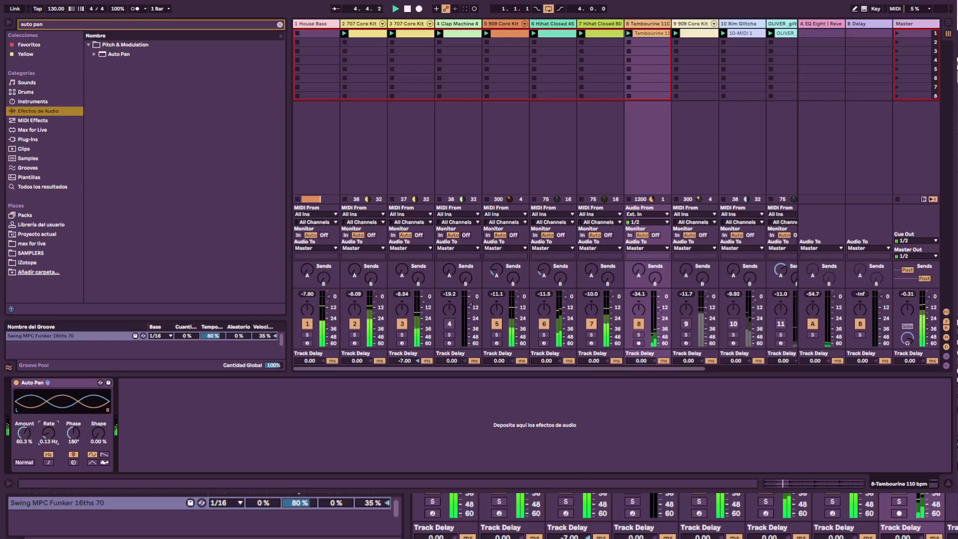
pyautogui.moveTo(48, 459); pyautogui.dragTo(48, 435)
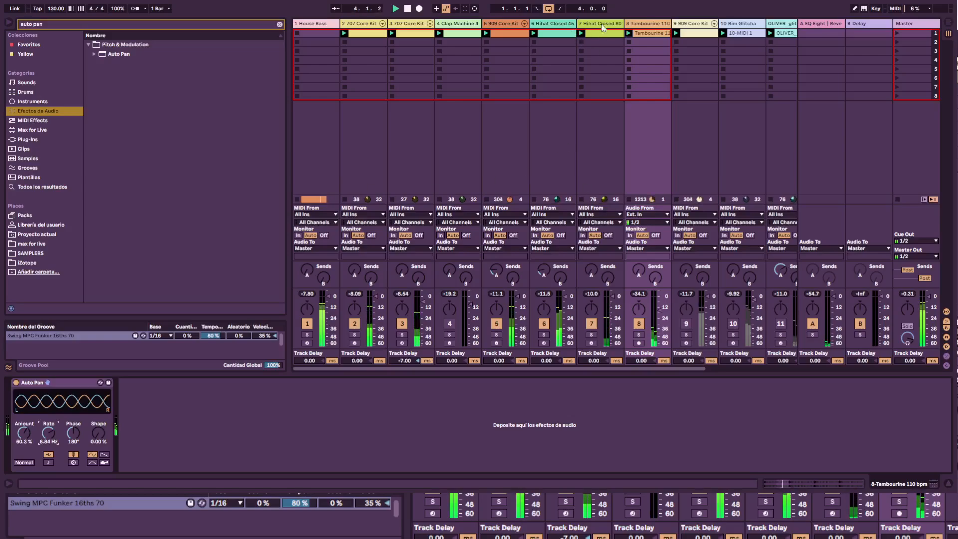
# Step: Show the Hihat Closed 45 track's devices with its Auto Pan and audition the track in solo, ending the solo
pyautogui.click(602, 26)
pyautogui.click(570, 26)
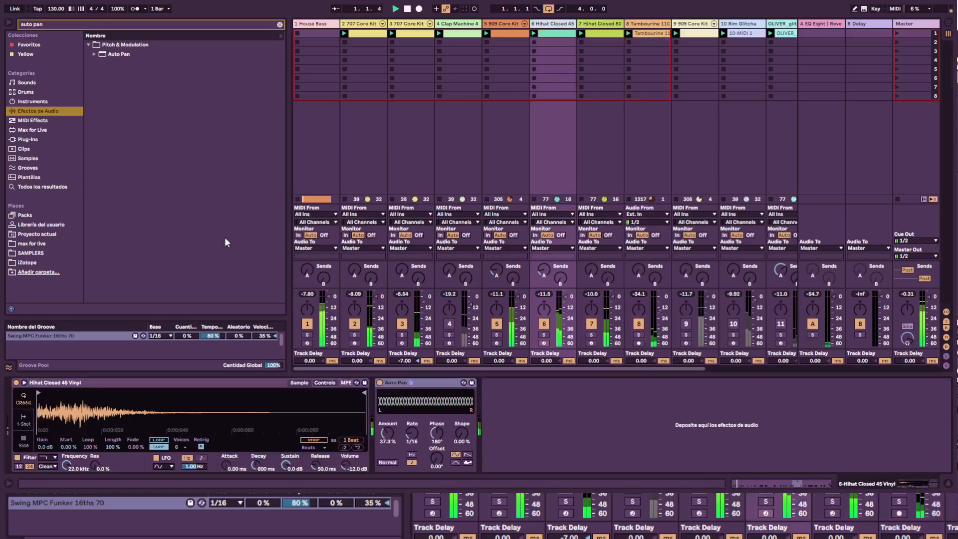
pyautogui.click(545, 335)
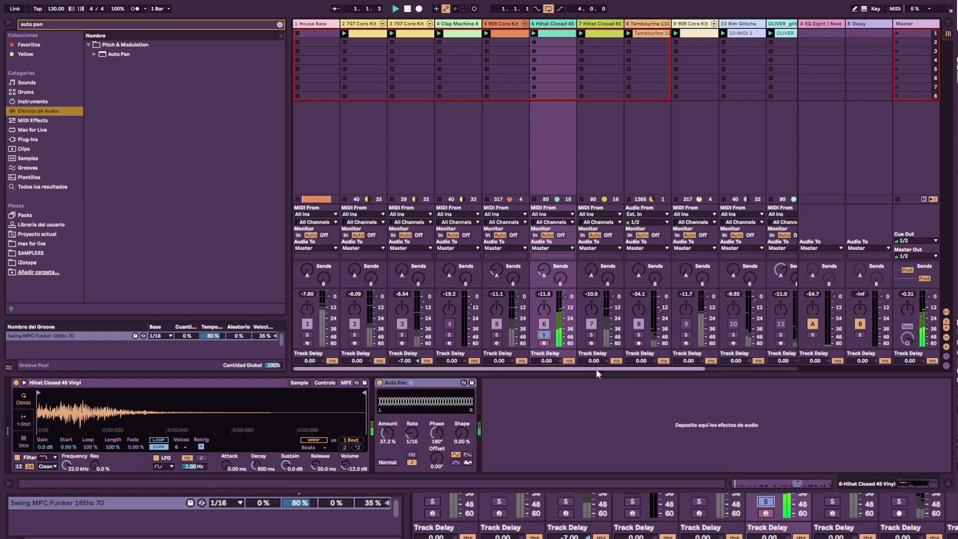
pyautogui.click(544, 335)
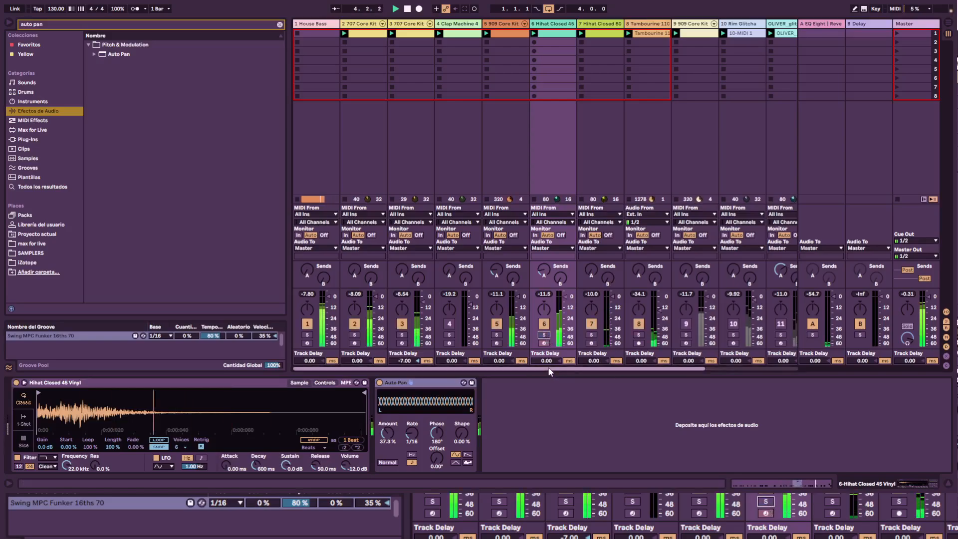
# Step: Show the devices of the 909 Core Kit on track 9 and activate the track in the mix
pyautogui.moveTo(548, 369); pyautogui.dragTo(563, 369)
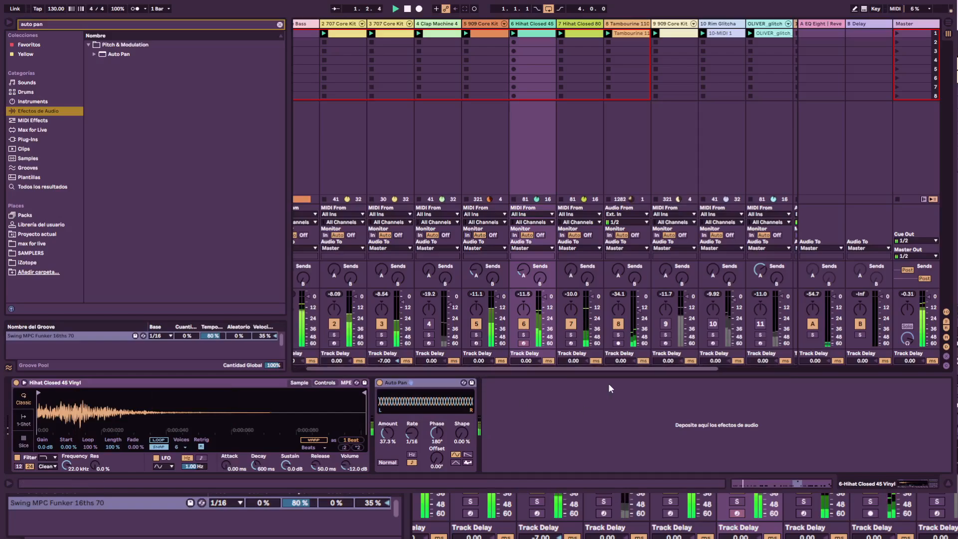
pyautogui.moveTo(570, 369); pyautogui.dragTo(576, 369)
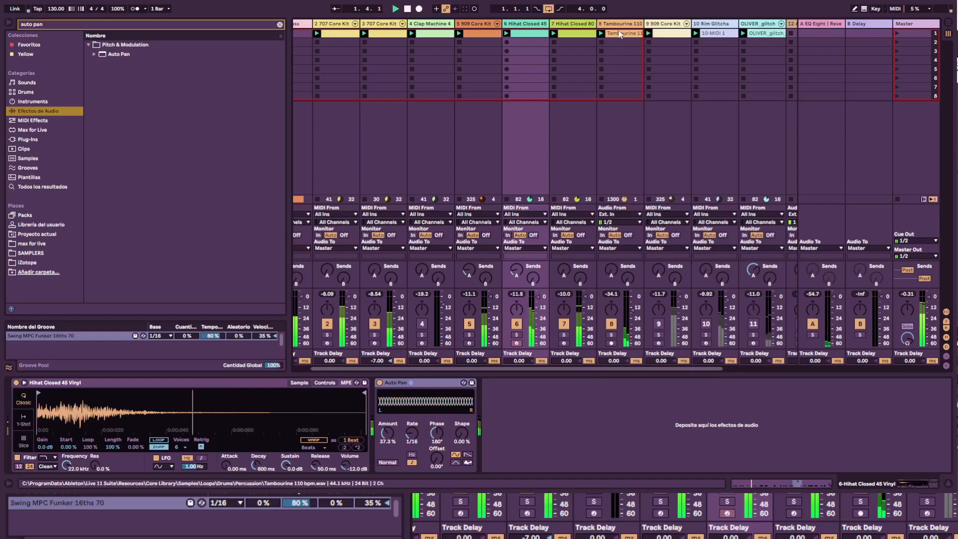
pyautogui.click(620, 24)
pyautogui.click(661, 24)
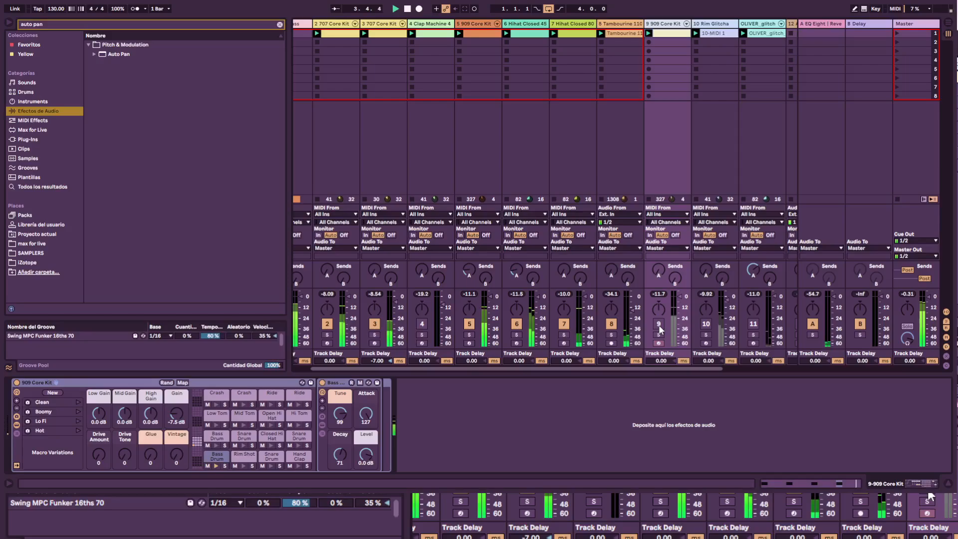
pyautogui.moveTo(654, 368); pyautogui.dragTo(699, 369)
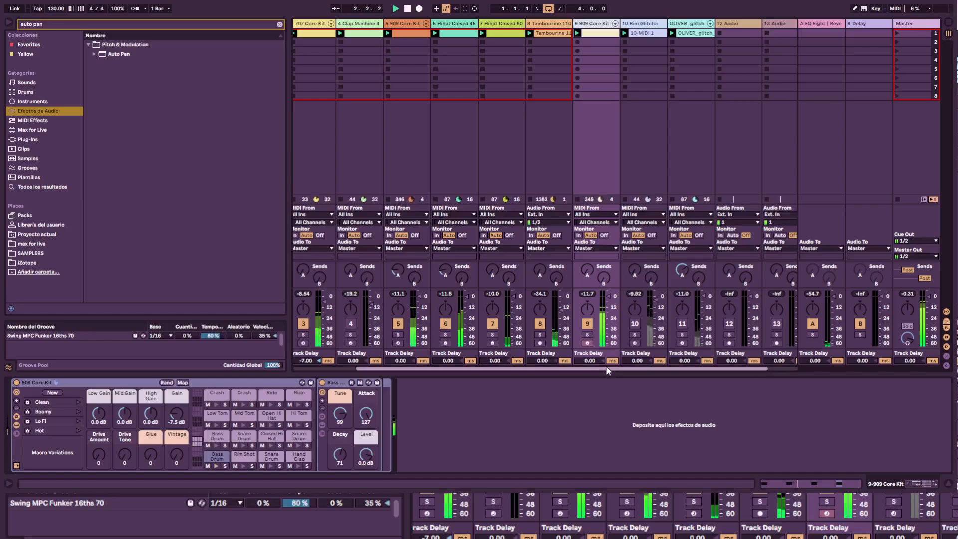
# Step: Solo the Rim Glitcha track, briefly audition OLIVER_glitch along with it, and show Rim Glitcha's devices
pyautogui.moveTo(606, 367); pyautogui.dragTo(615, 368)
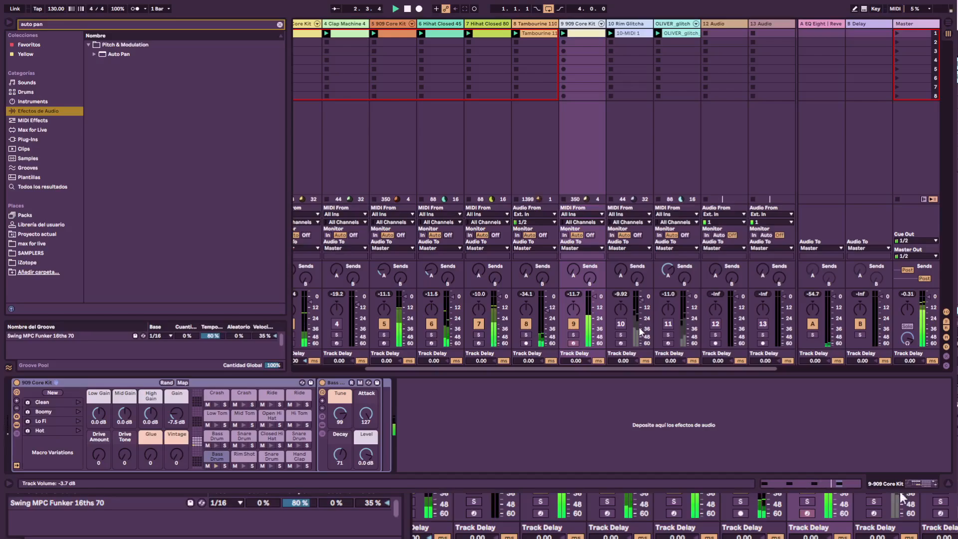
pyautogui.click(621, 334)
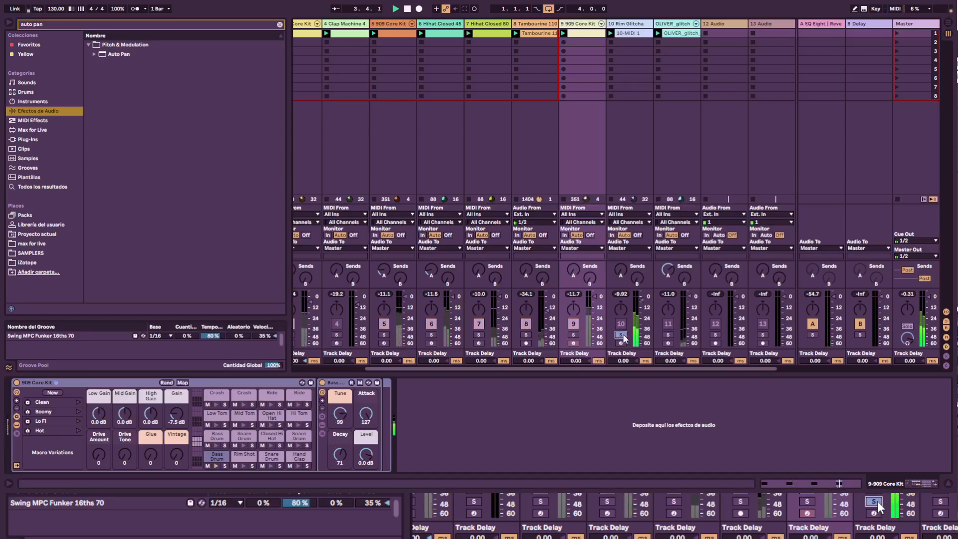
pyautogui.click(668, 335)
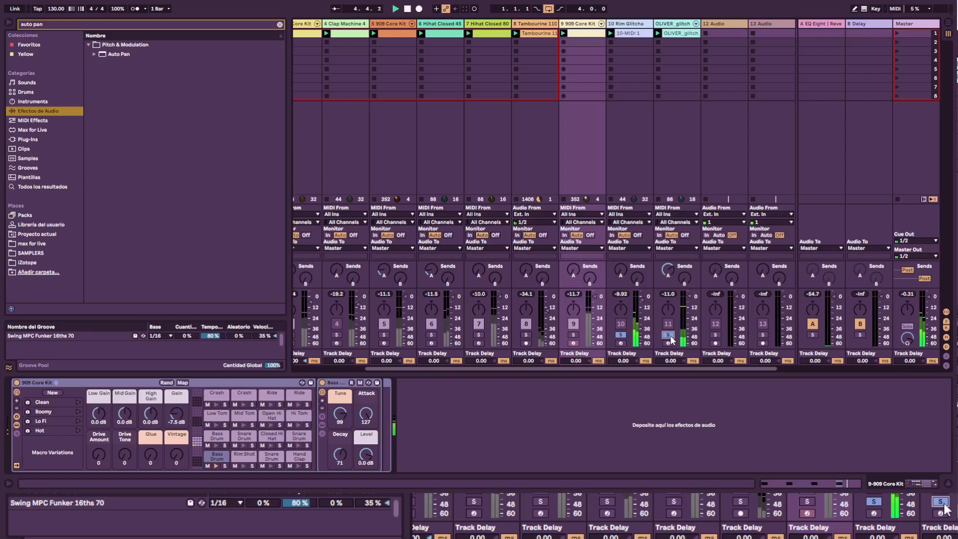
pyautogui.click(669, 335)
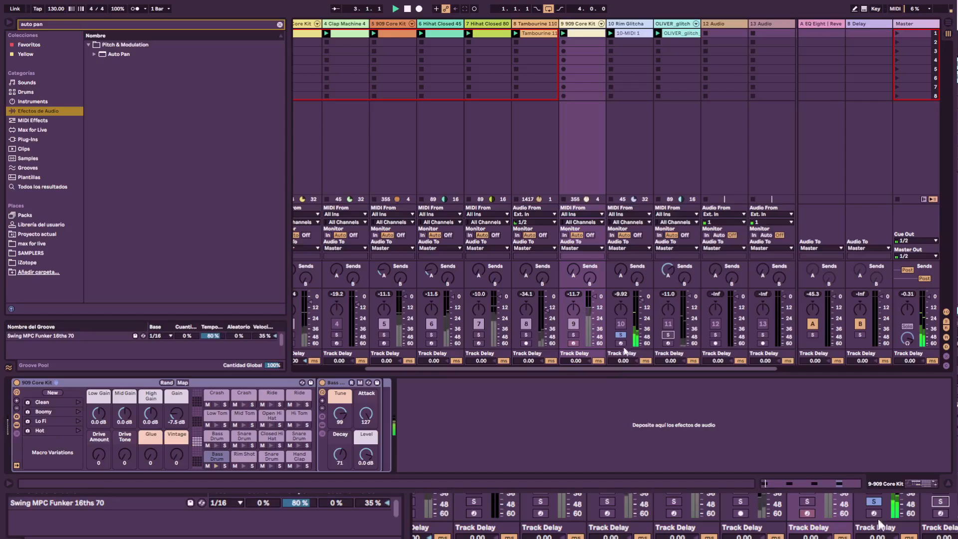
pyautogui.click(631, 24)
# Step: Search the browser for "glitch" in the audio effects, sounds and instruments categories
pyautogui.doubleClick(48, 24)
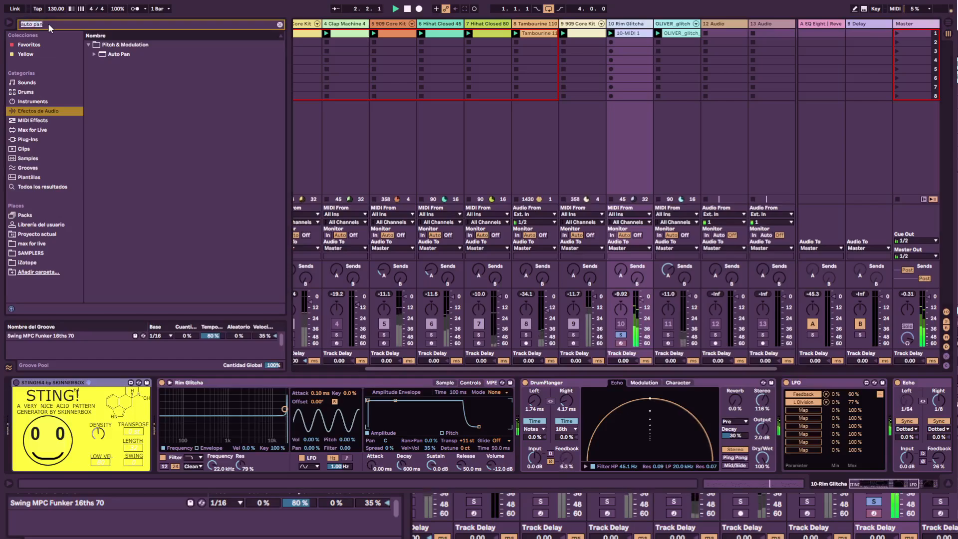
pyautogui.write('gli')
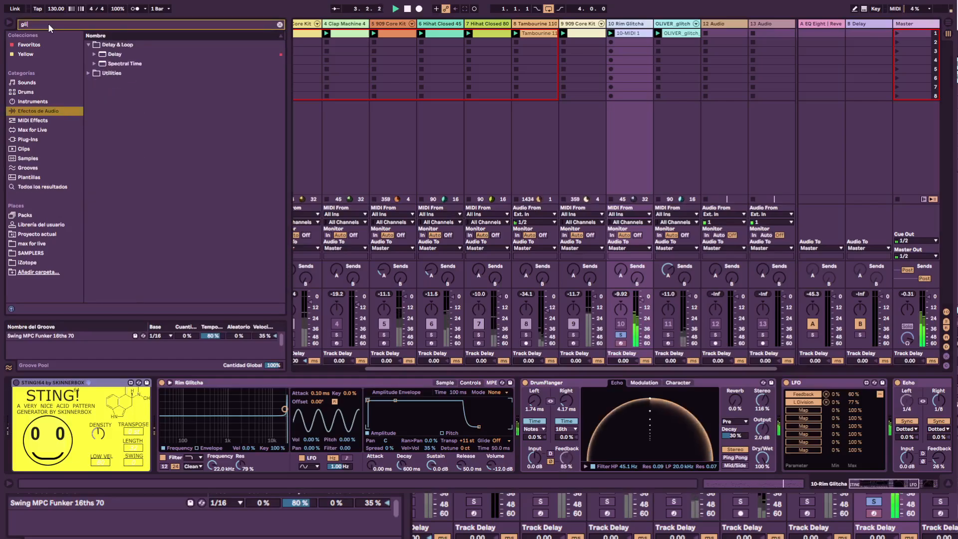
pyautogui.write('tch')
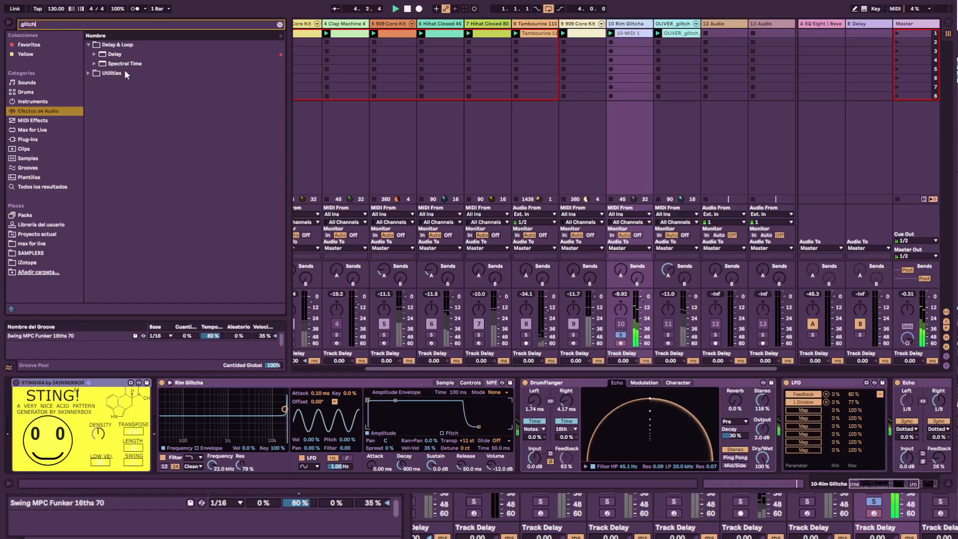
pyautogui.click(40, 82)
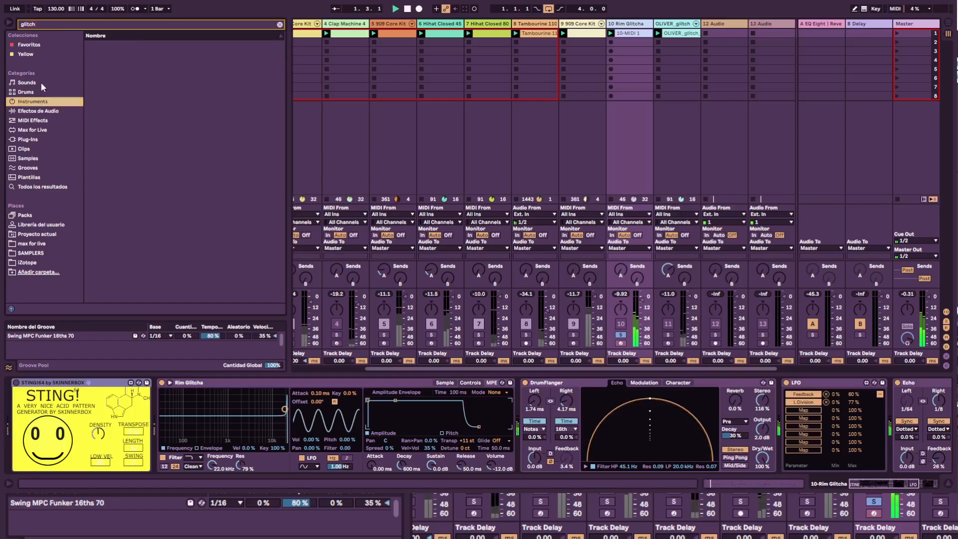
pyautogui.click(52, 26)
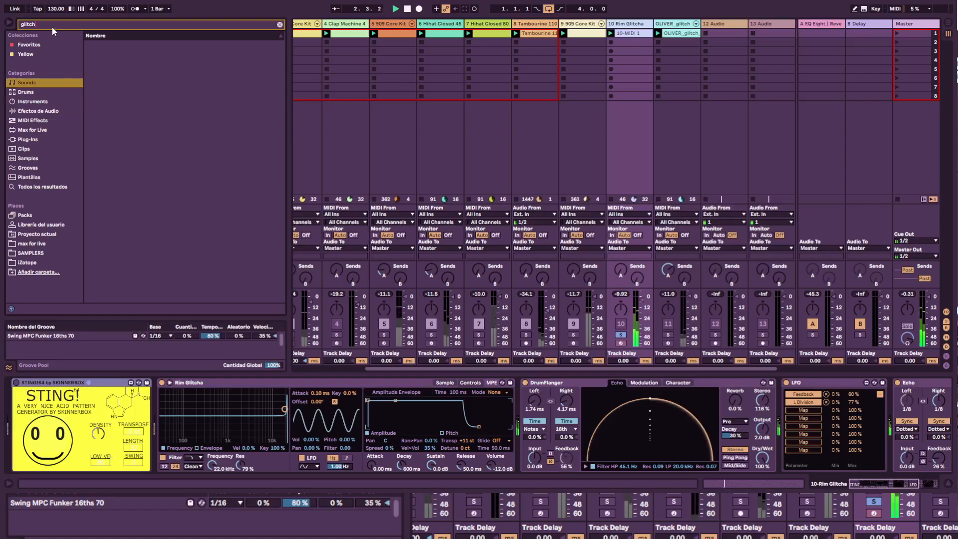
pyautogui.click(44, 112)
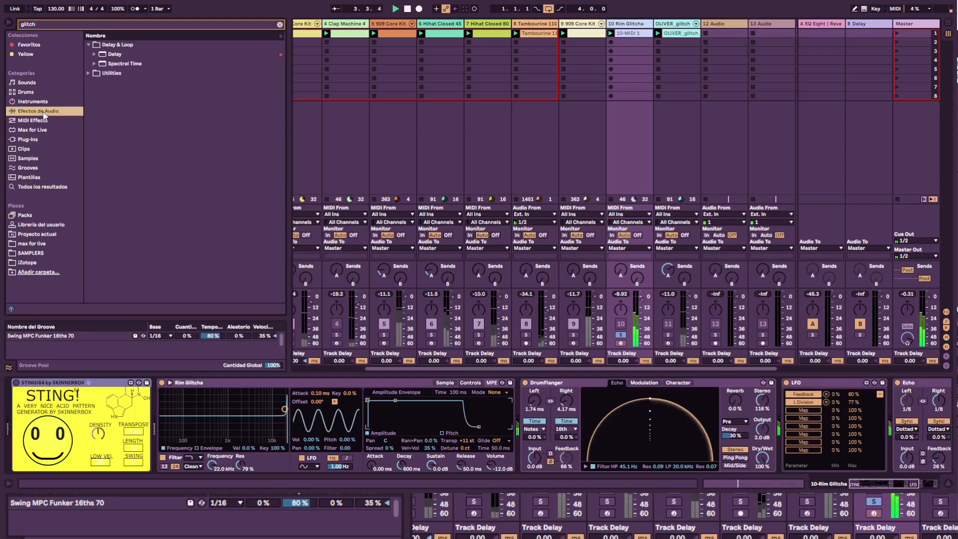
pyautogui.click(33, 101)
# Step: Search the drums category for "rim" and for "glitch" to locate the Rim Glitcha.wav sample
pyautogui.click(40, 26)
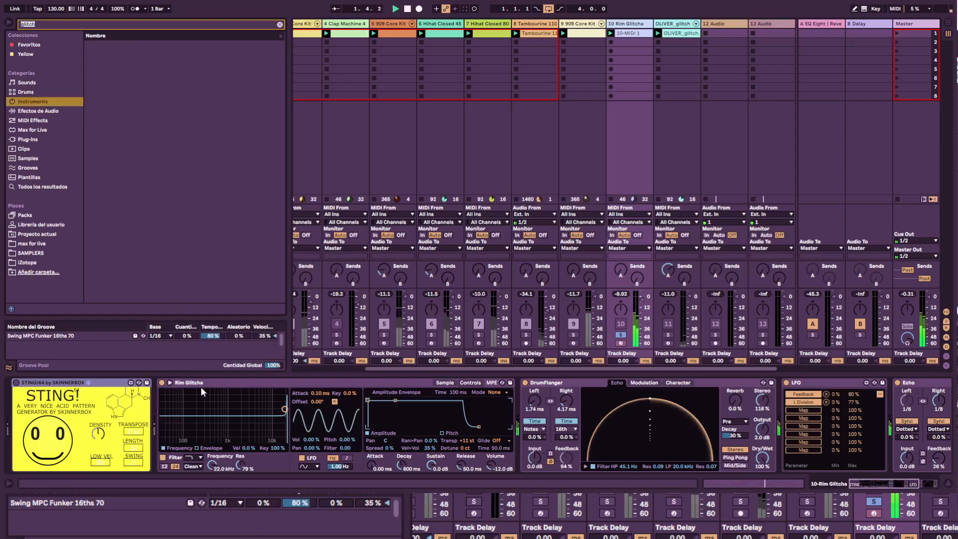
pyautogui.write('rim')
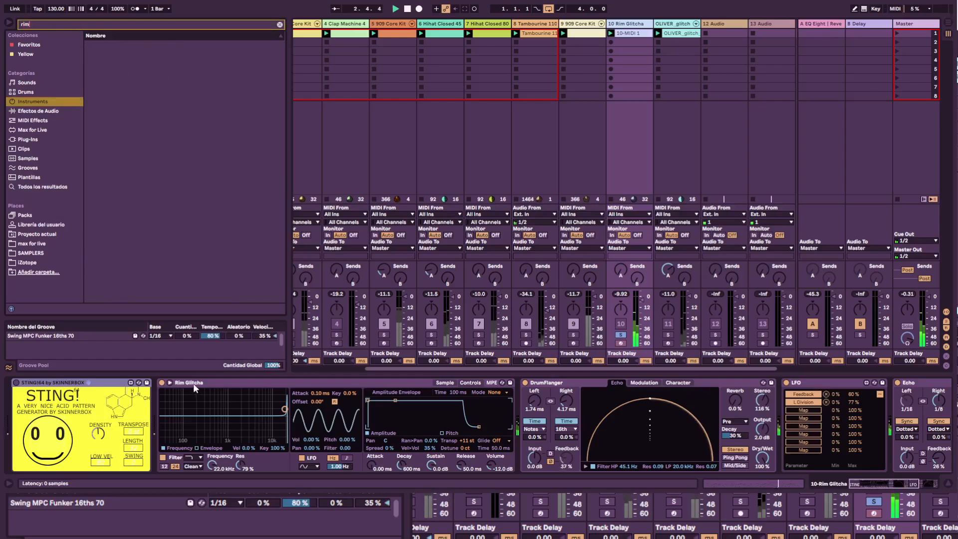
pyautogui.click(24, 93)
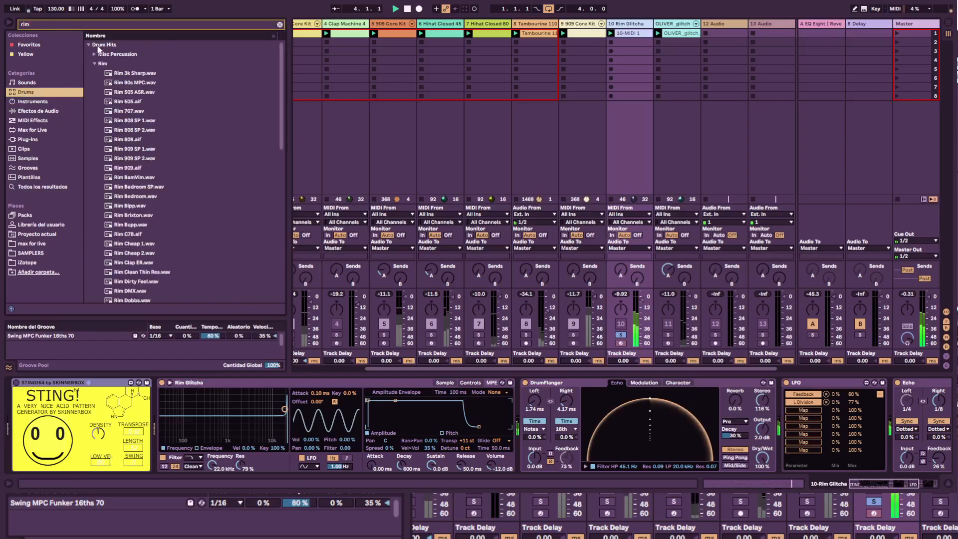
pyautogui.click(68, 25)
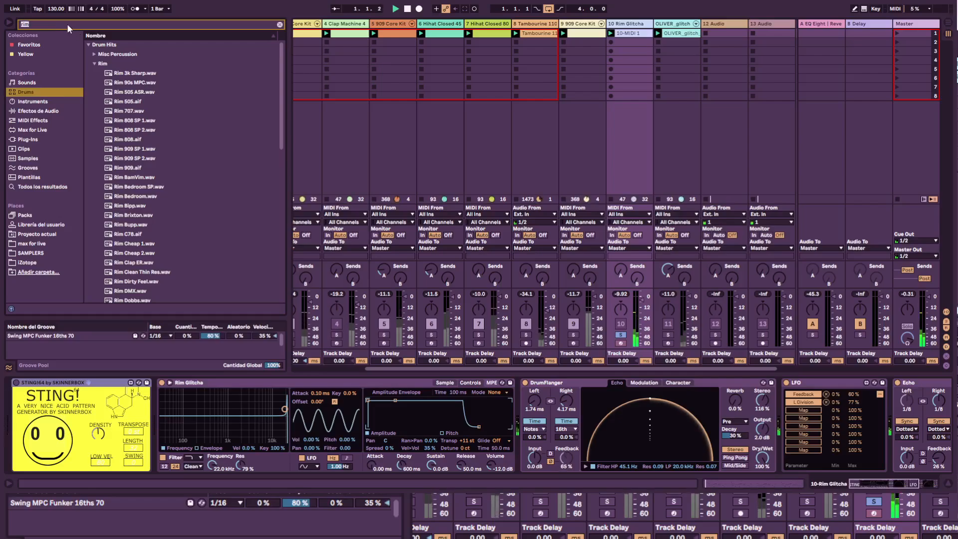
pyautogui.write('glitc')
pyautogui.write('h')
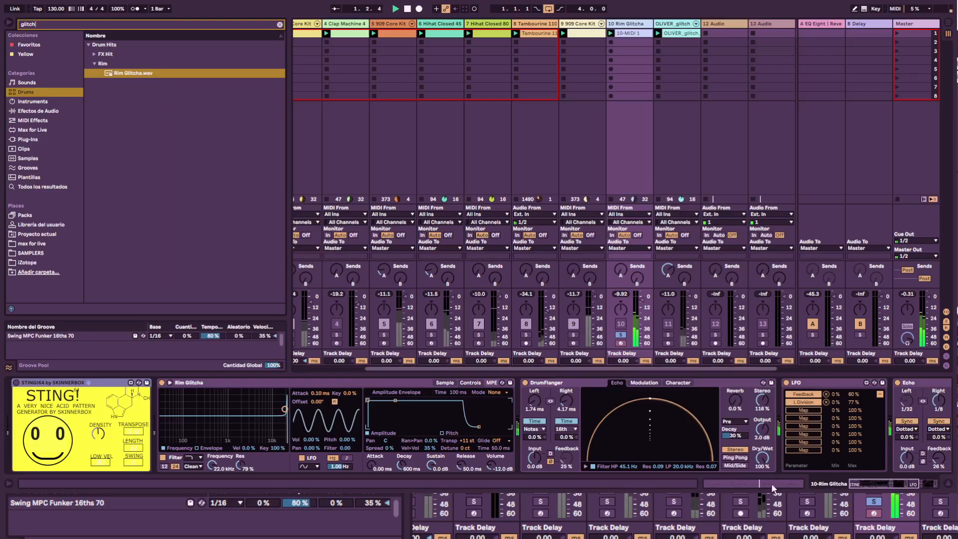
# Step: Look through the Rim Glitcha track's device chain and show the sampler's Sample view
pyautogui.click(879, 483)
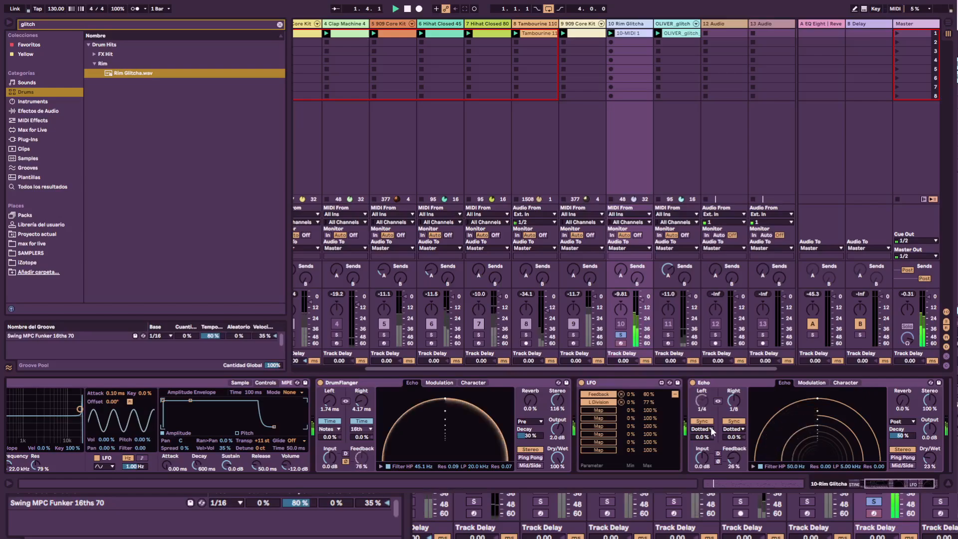
pyautogui.hscroll(-5, 355, 430)
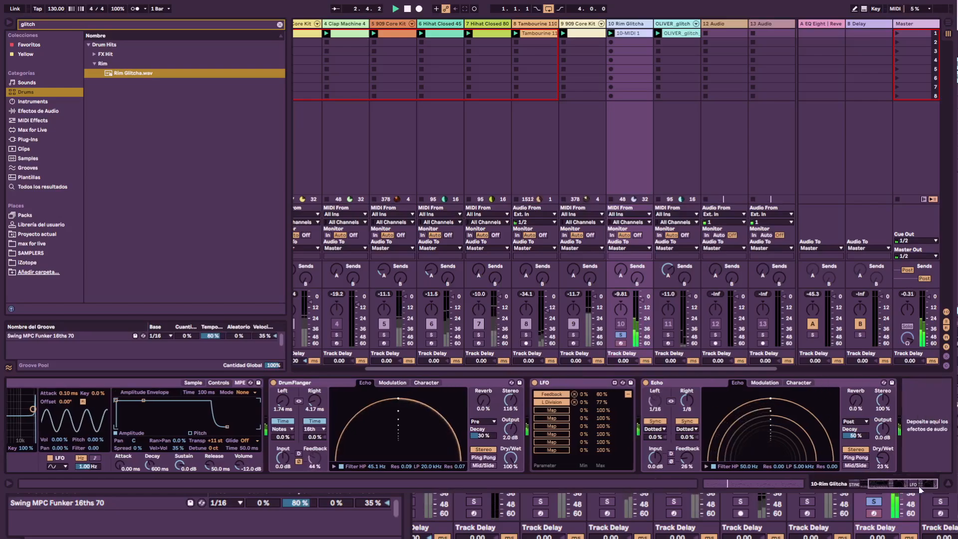
pyautogui.click(446, 382)
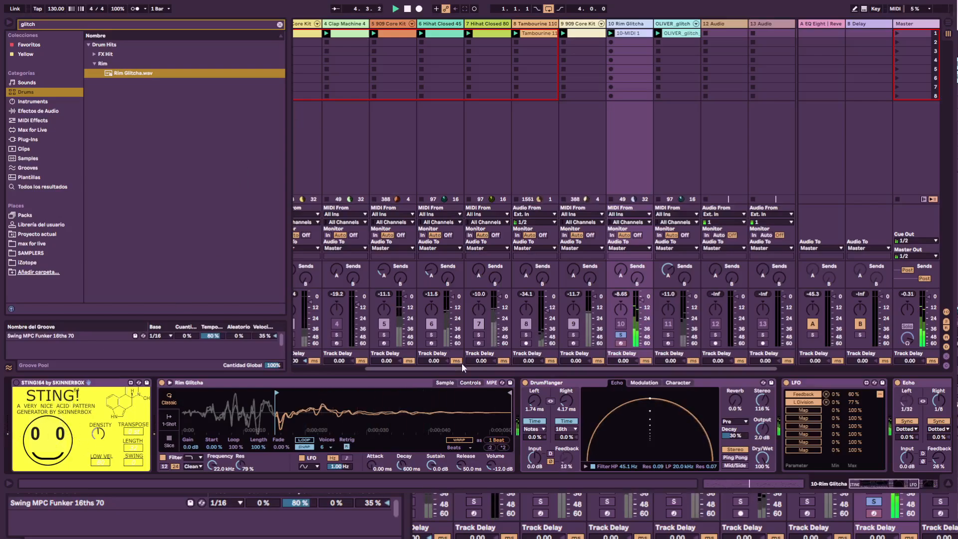
# Step: Inspect the notes of the Rim Glitcha track's 10-MIDI 1 clip and return to its device chain
pyautogui.moveTo(462, 369); pyautogui.dragTo(379, 369)
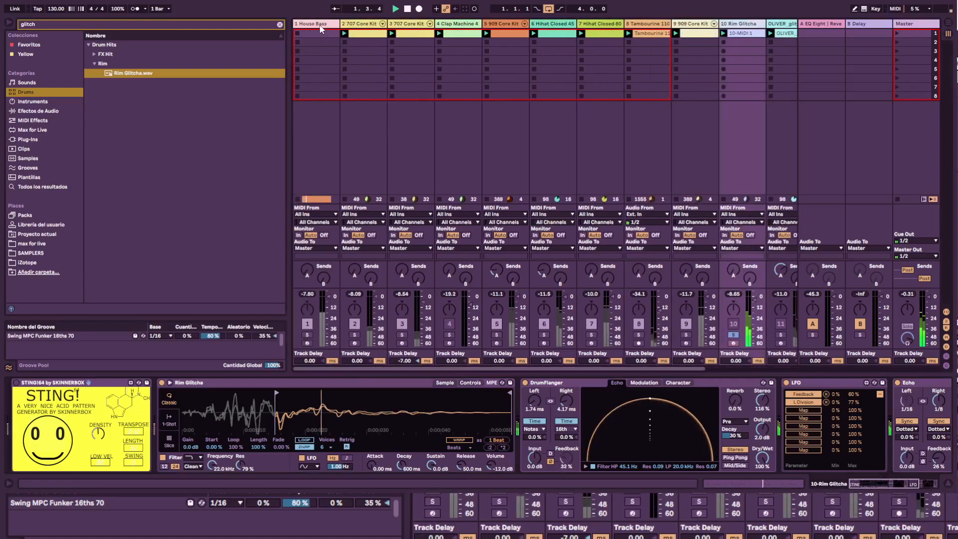
pyautogui.moveTo(450, 369); pyautogui.dragTo(544, 368)
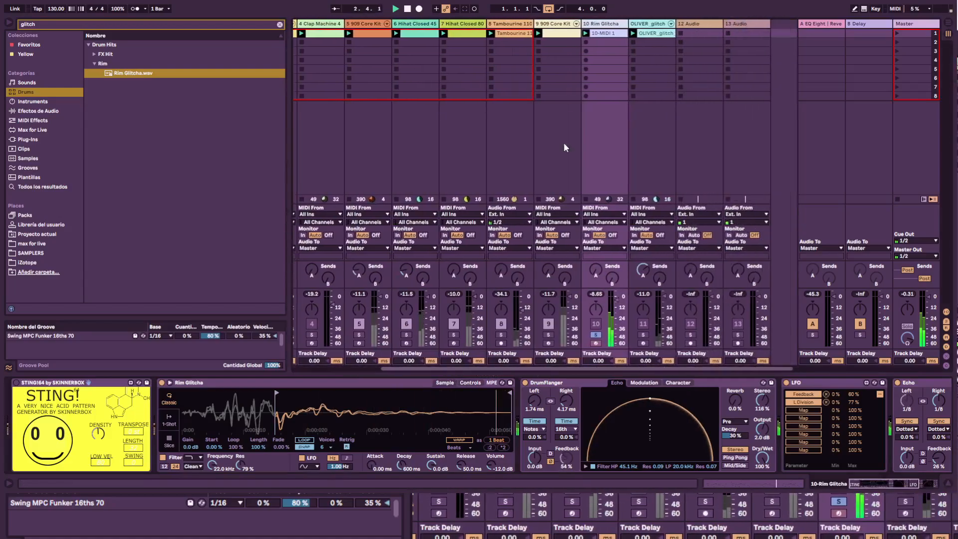
pyautogui.click(747, 484)
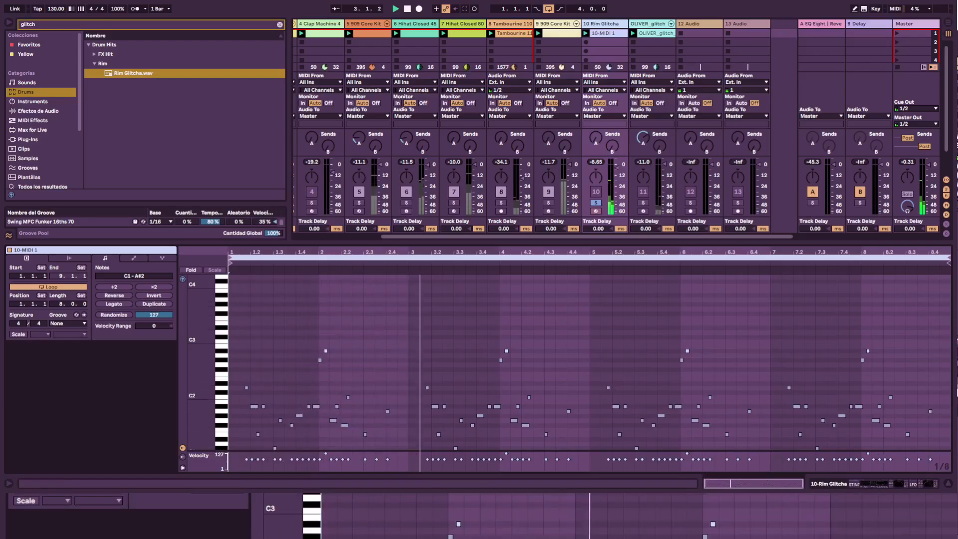
pyautogui.click(885, 484)
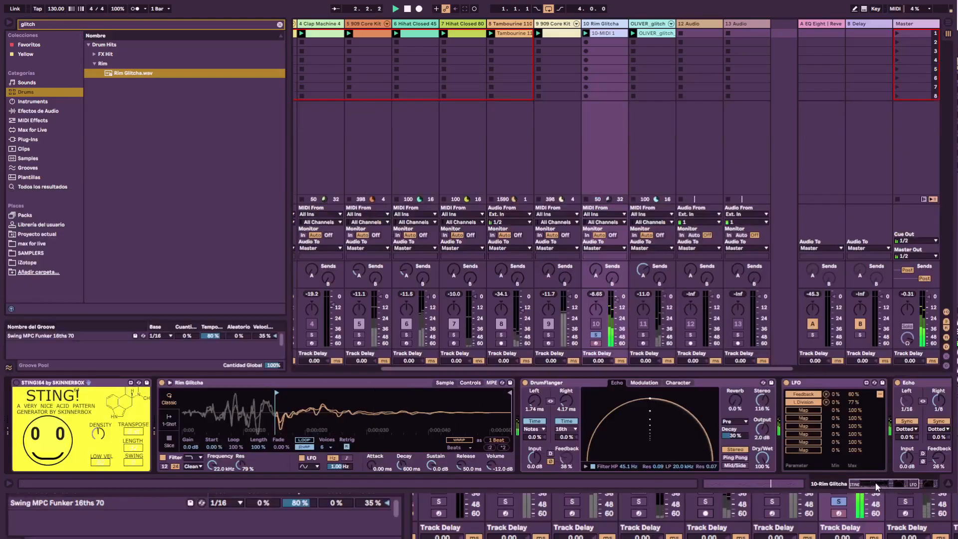
# Step: Search the audio effects for "drum flanger" and expand Echo's Modulated Delay folder to reach the DrumFlanger.adv preset
pyautogui.moveTo(877, 485); pyautogui.dragTo(890, 485)
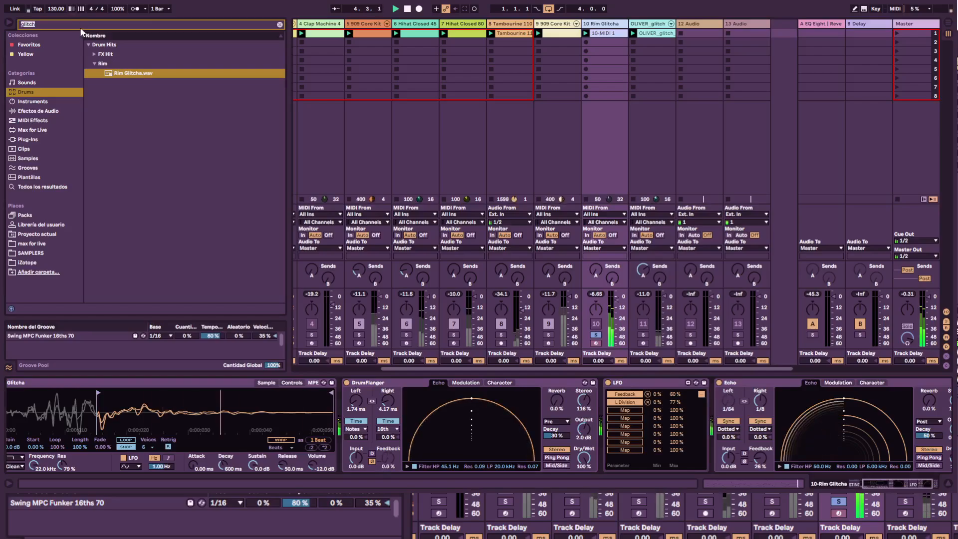
pyautogui.write('drum flanger')
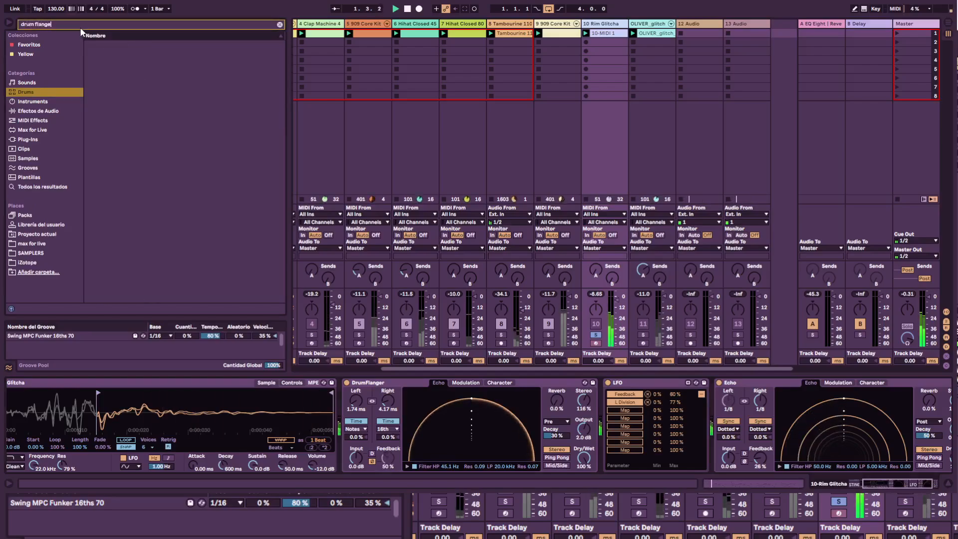
pyautogui.click(46, 112)
pyautogui.click(94, 53)
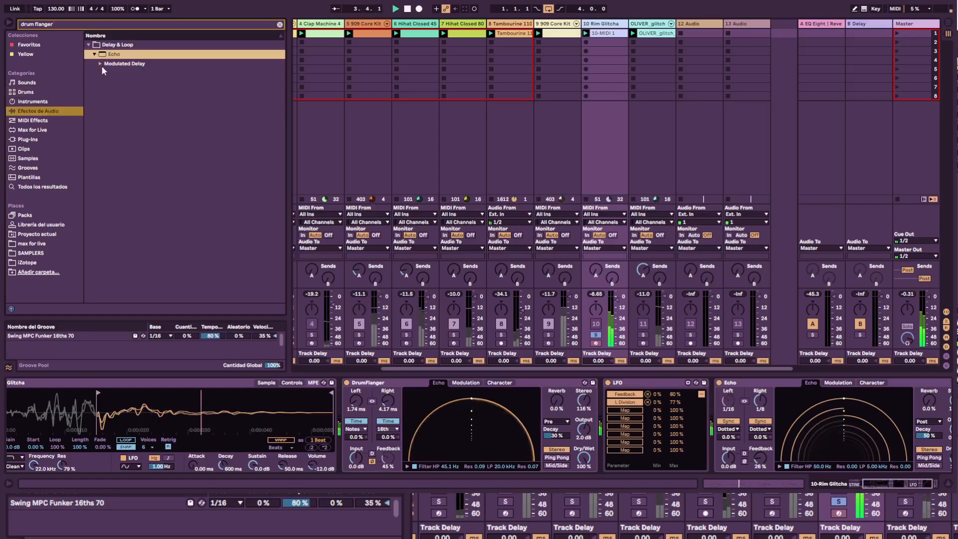
pyautogui.click(101, 63)
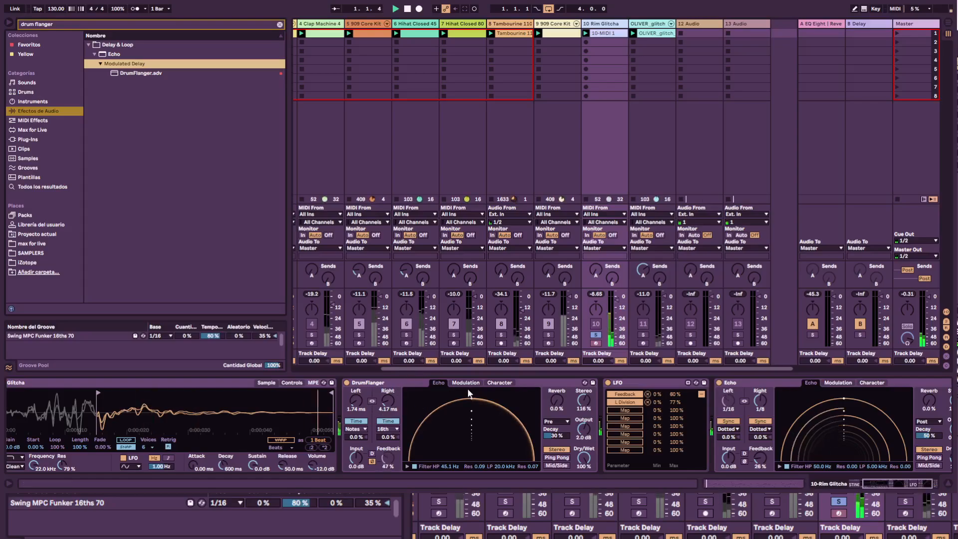
# Step: Bypass the existing DrumFlanger and insert a new DrumFlanger.adv before it, with delay times of 1.54 ms left and 11.0 ms right
pyautogui.click(346, 383)
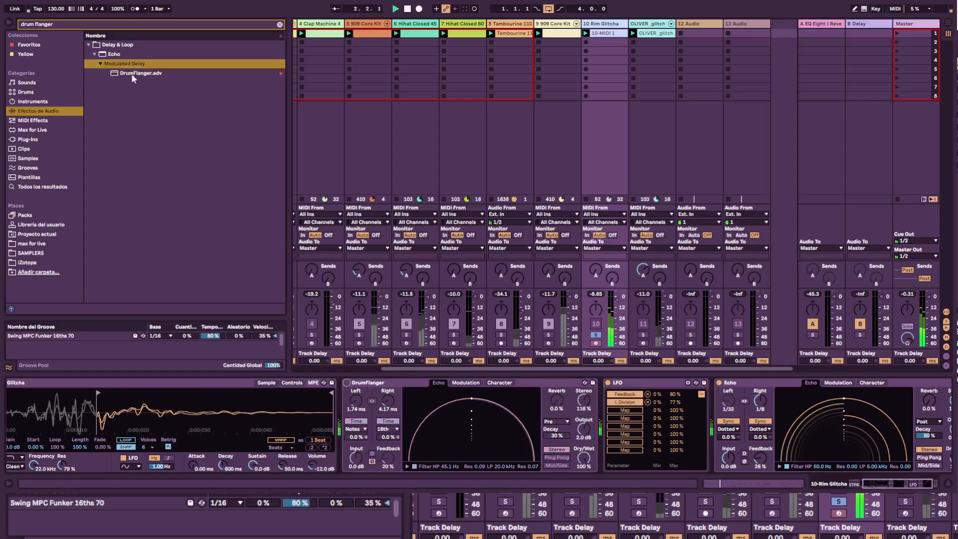
pyautogui.moveTo(133, 75); pyautogui.dragTo(340, 406)
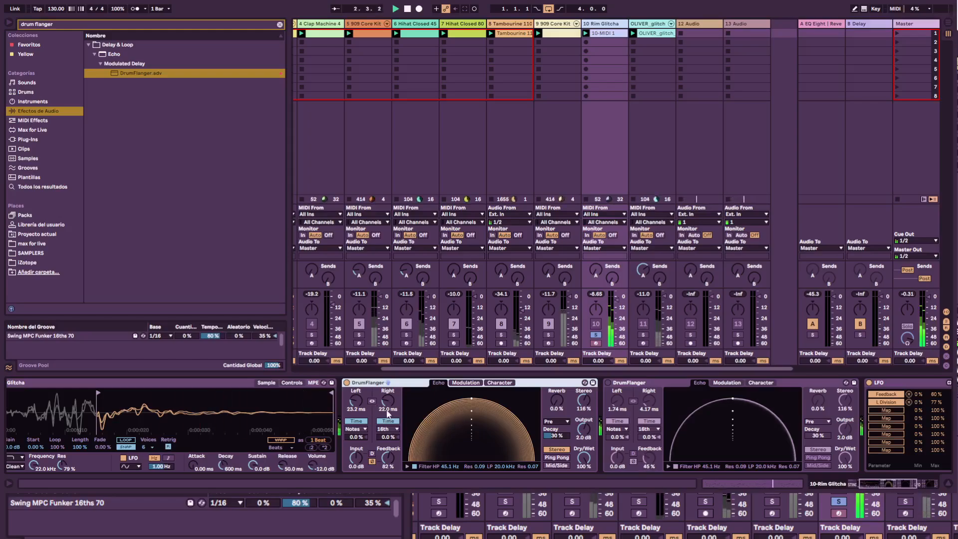
pyautogui.moveTo(360, 406); pyautogui.dragTo(360, 434)
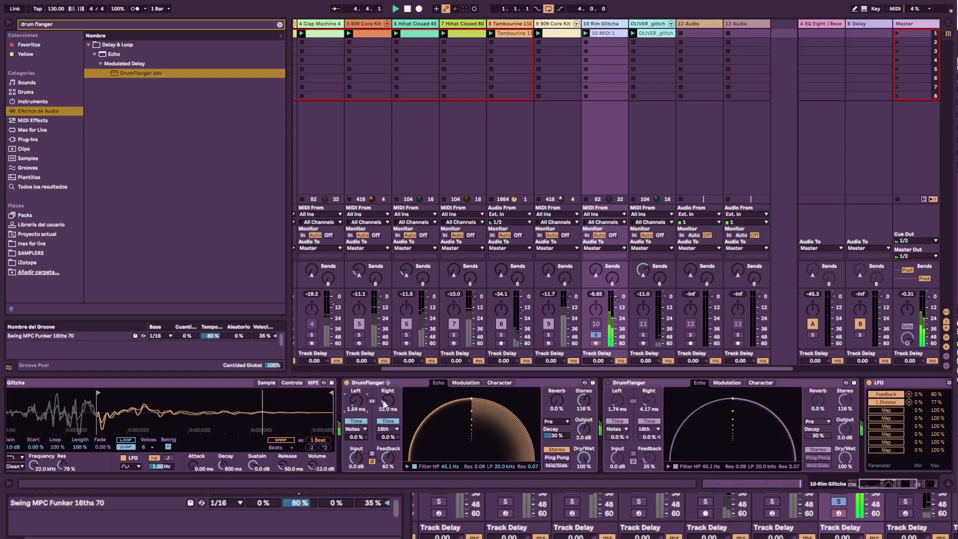
pyautogui.moveTo(387, 401)
pyautogui.mouseDown()
pyautogui.moveTo(387, 363)
pyautogui.moveTo(387, 434)
pyautogui.moveTo(388, 412)
pyautogui.mouseUp()
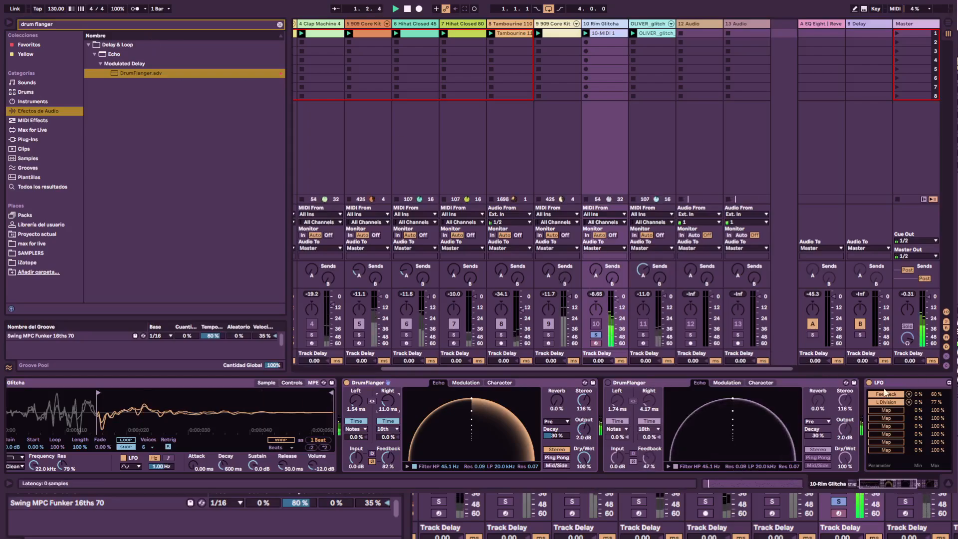
# Step: Search the audio effects for "lfo" and insert an LFO directly after the new DrumFlanger
pyautogui.click(73, 25)
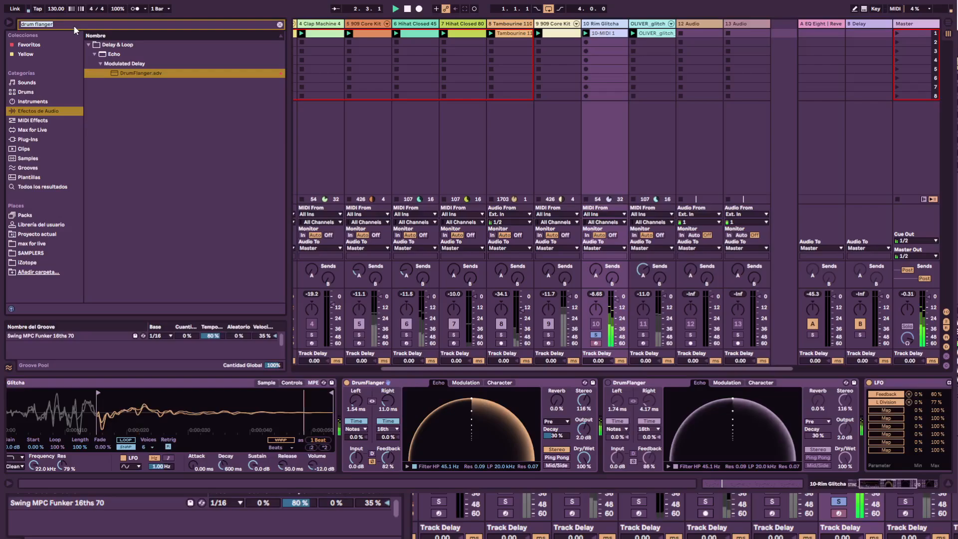
pyautogui.write('lfo')
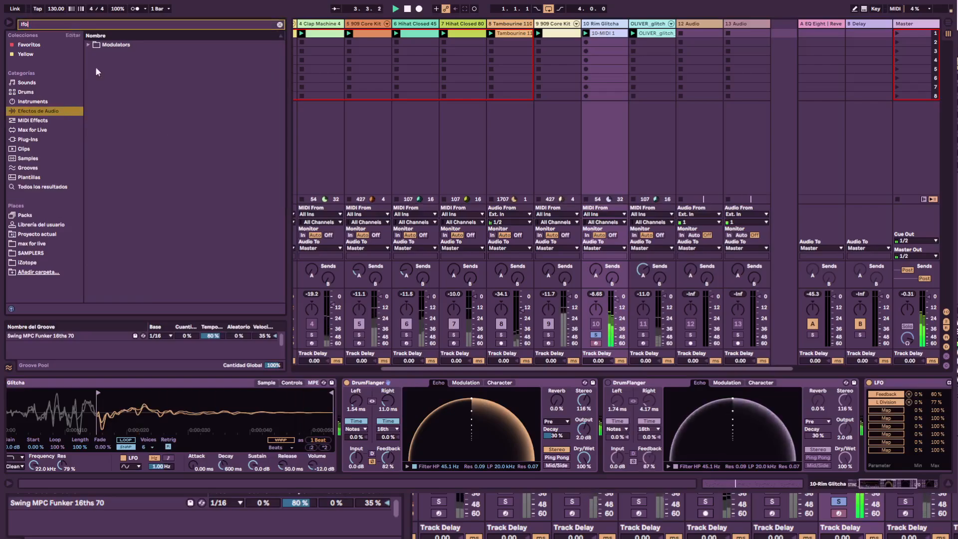
pyautogui.click(88, 44)
pyautogui.click(115, 54)
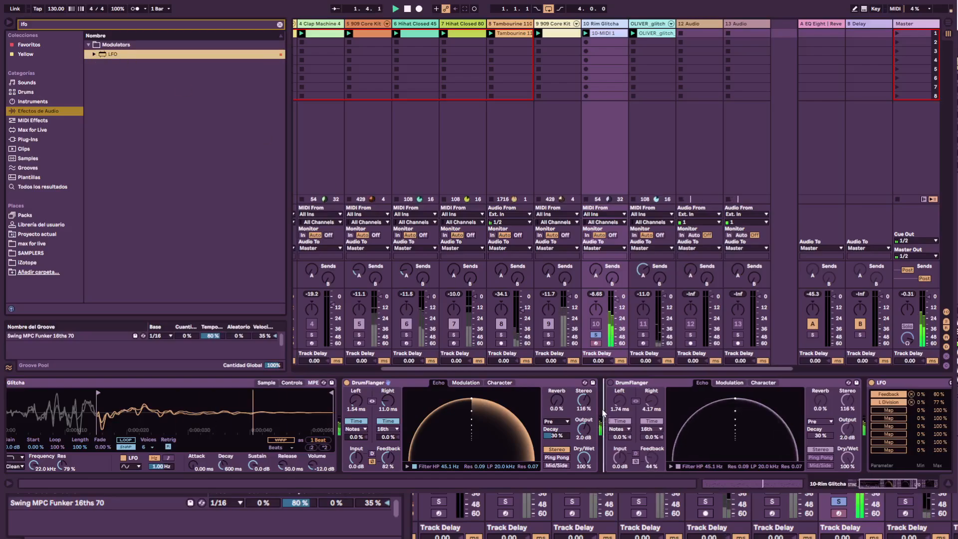
pyautogui.moveTo(596, 406); pyautogui.dragTo(601, 405)
# Step: Map the new LFO to the new DrumFlanger's Feedback and limit the mapping's maximum to 84%
pyautogui.click(625, 394)
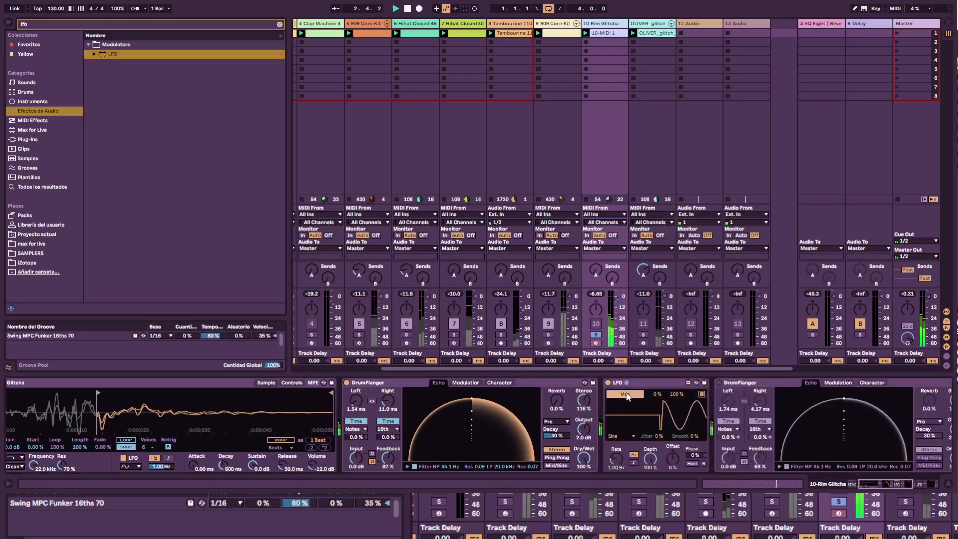
pyautogui.click(389, 458)
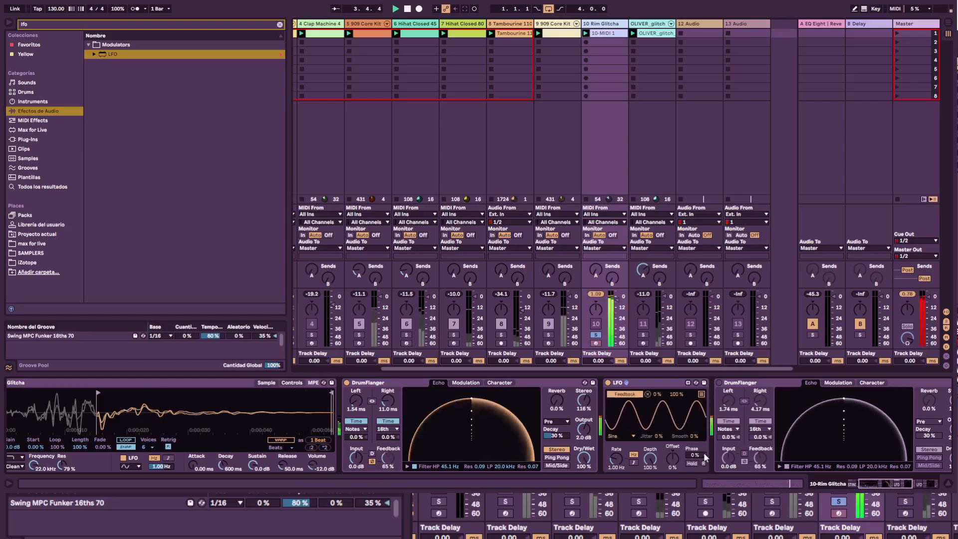
pyautogui.moveTo(676, 394); pyautogui.dragTo(675, 402)
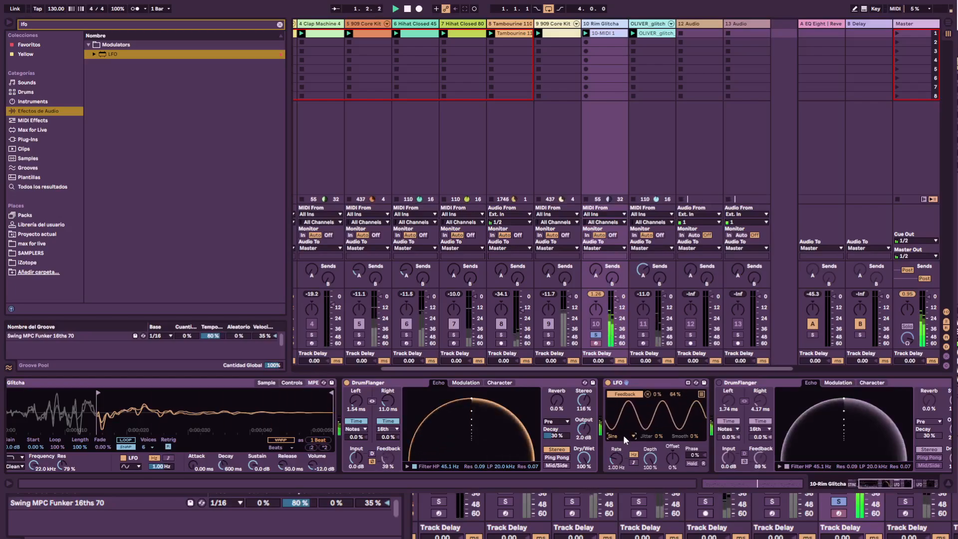
# Step: Set the new LFO's waveform to Random and adjust its Jitter, Smooth and Rate
pyautogui.moveTo(624, 435); pyautogui.dragTo(621, 480)
pyautogui.moveTo(658, 436); pyautogui.dragTo(687, 432)
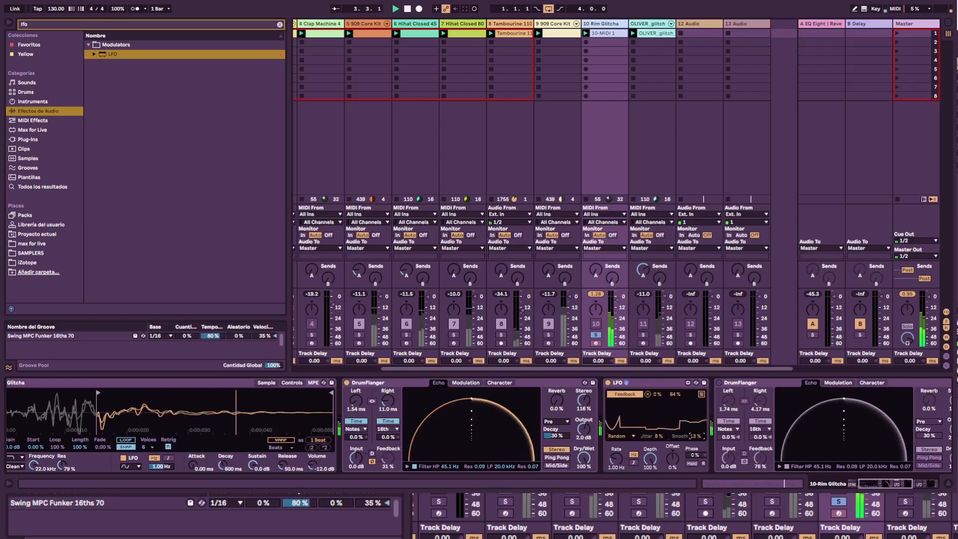
pyautogui.moveTo(616, 460)
pyautogui.mouseDown()
pyautogui.moveTo(616, 429)
pyautogui.moveTo(622, 461)
pyautogui.mouseUp()
# Step: Try mapping the LFO's second slot to the new DrumFlanger's left delay time and remove that mapping
pyautogui.click(701, 395)
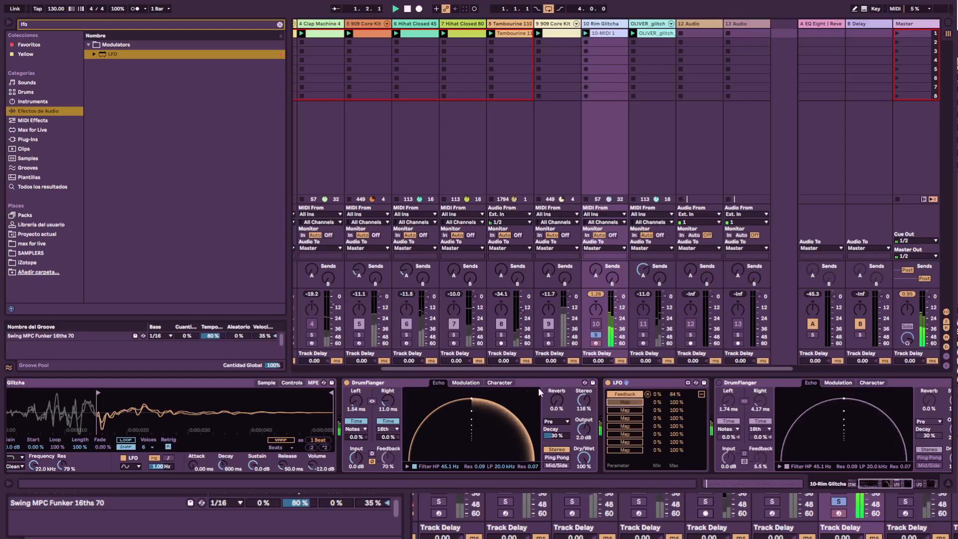
pyautogui.click(356, 401)
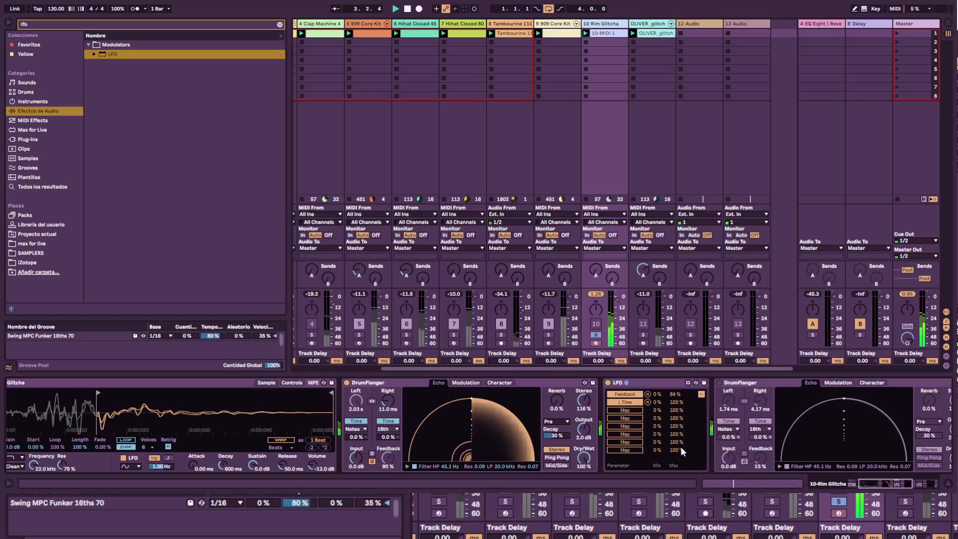
pyautogui.click(648, 401)
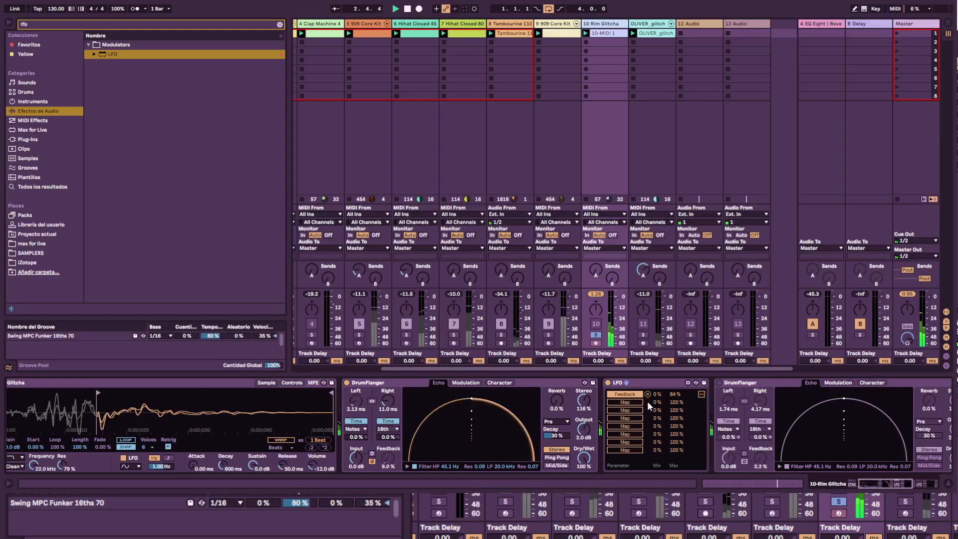
# Step: Reactivate the original DrumFlanger and remove the newly added DrumFlanger and LFO from the Rim Glitcha chain
pyautogui.click(347, 382)
pyautogui.click(607, 383)
pyautogui.moveTo(872, 482); pyautogui.dragTo(879, 482)
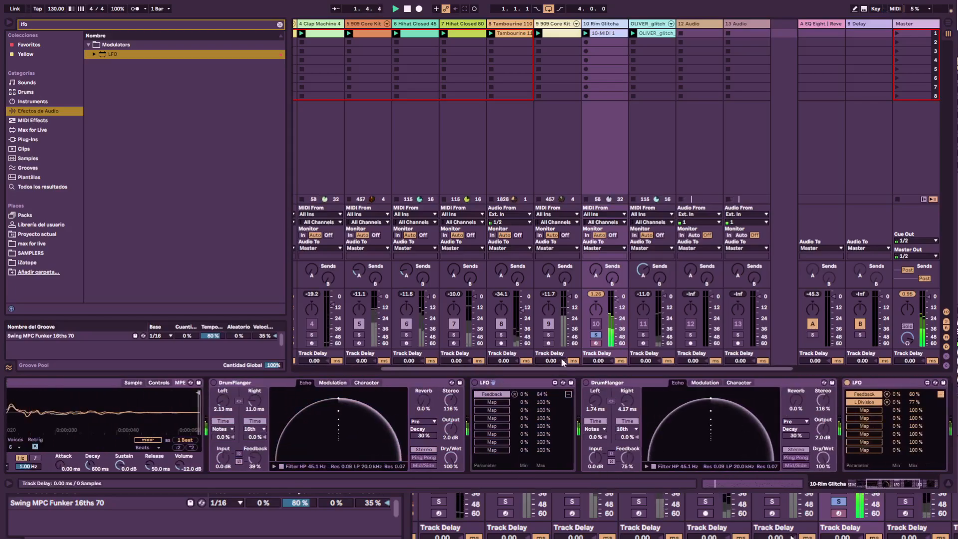
pyautogui.click(586, 383)
pyautogui.click(852, 481)
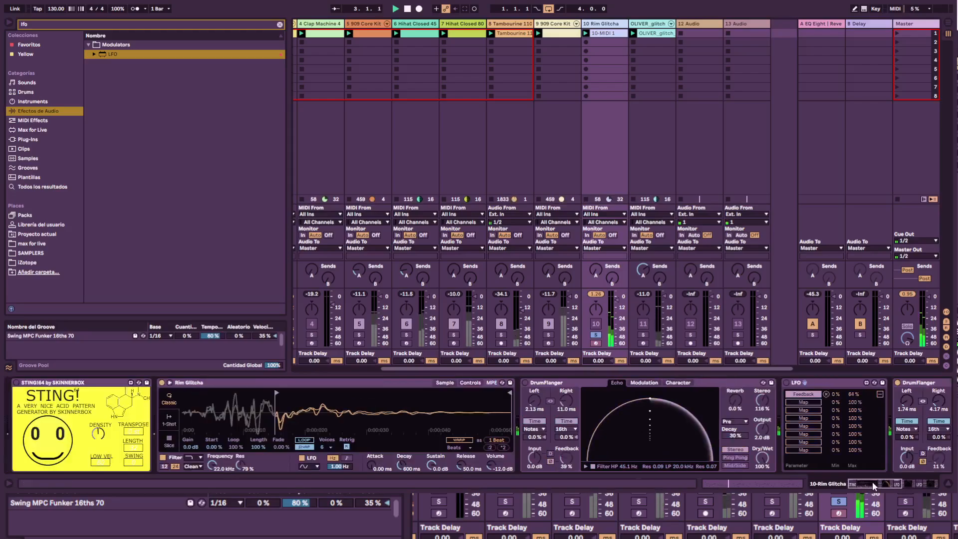
pyautogui.click(525, 383)
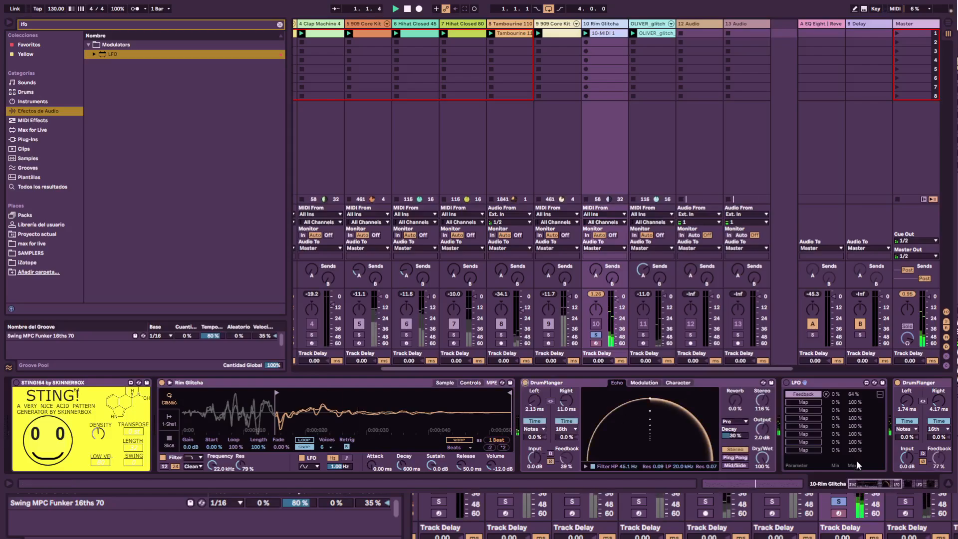
pyautogui.click(896, 481)
# Step: Adjust Echo's Dry/Wet, map the remaining LFO's third slot to it and set that mapping's maximum to 71%
pyautogui.click(278, 383)
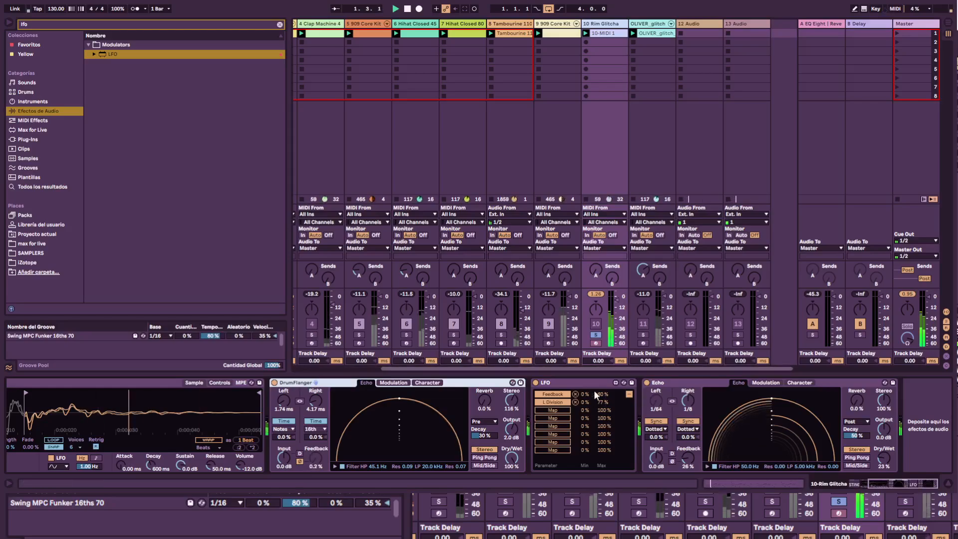
pyautogui.click(678, 382)
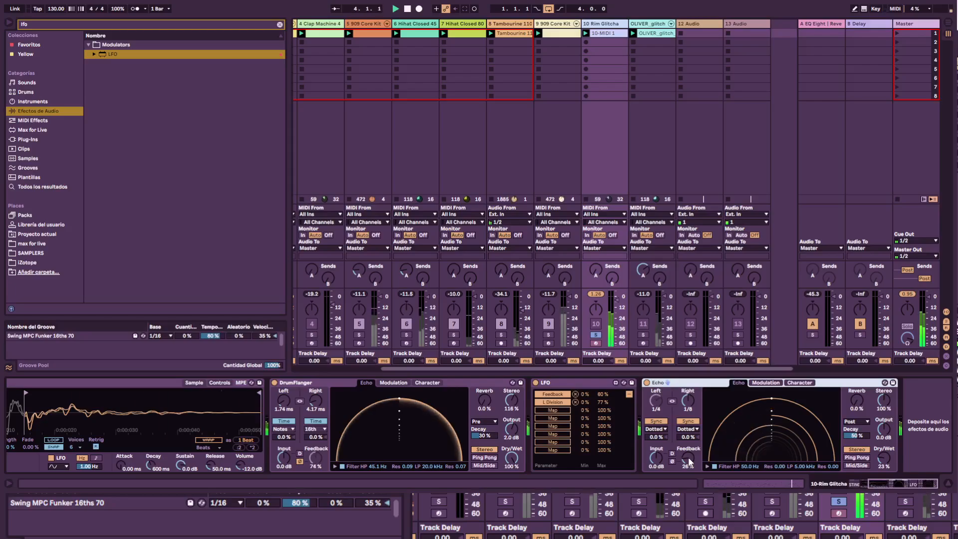
pyautogui.moveTo(872, 456); pyautogui.dragTo(883, 481)
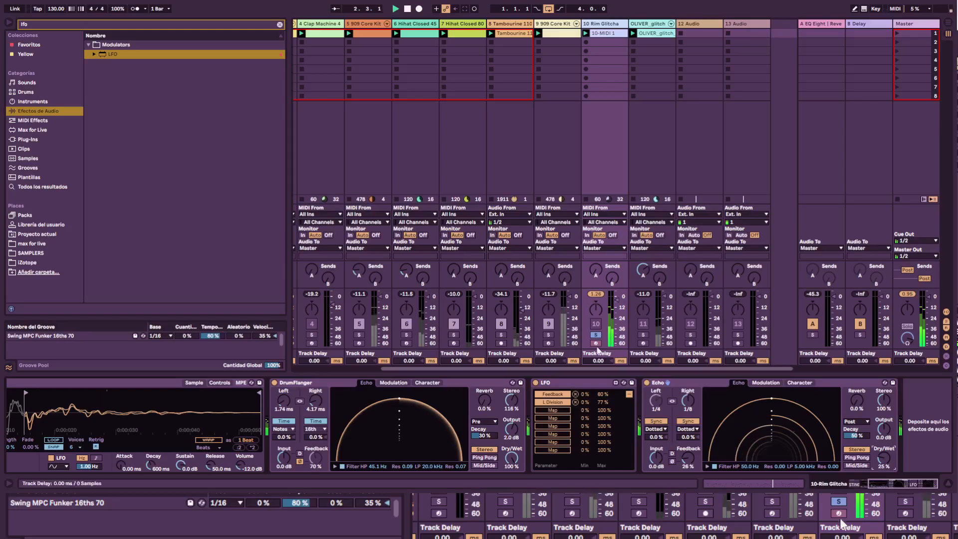
pyautogui.click(552, 410)
pyautogui.click(883, 458)
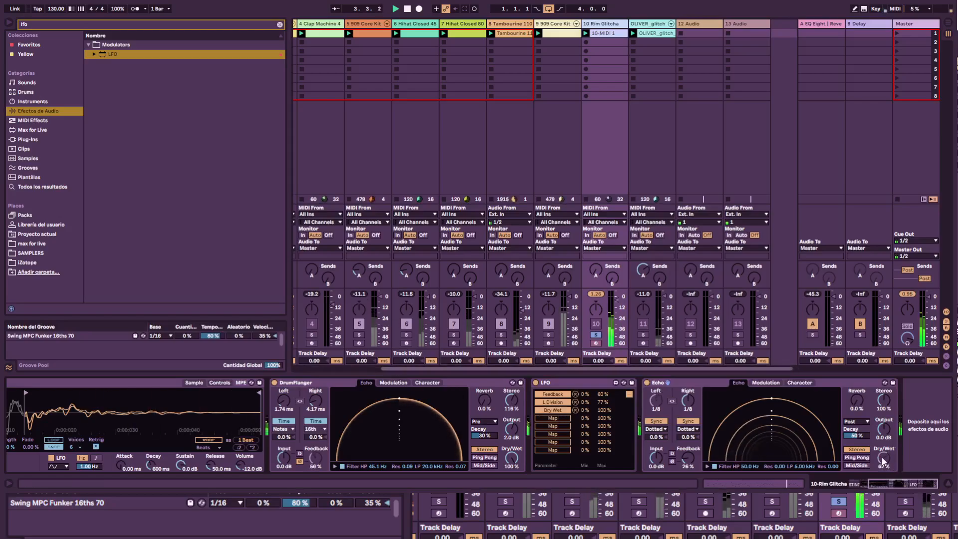
pyautogui.moveTo(601, 410); pyautogui.dragTo(601, 424)
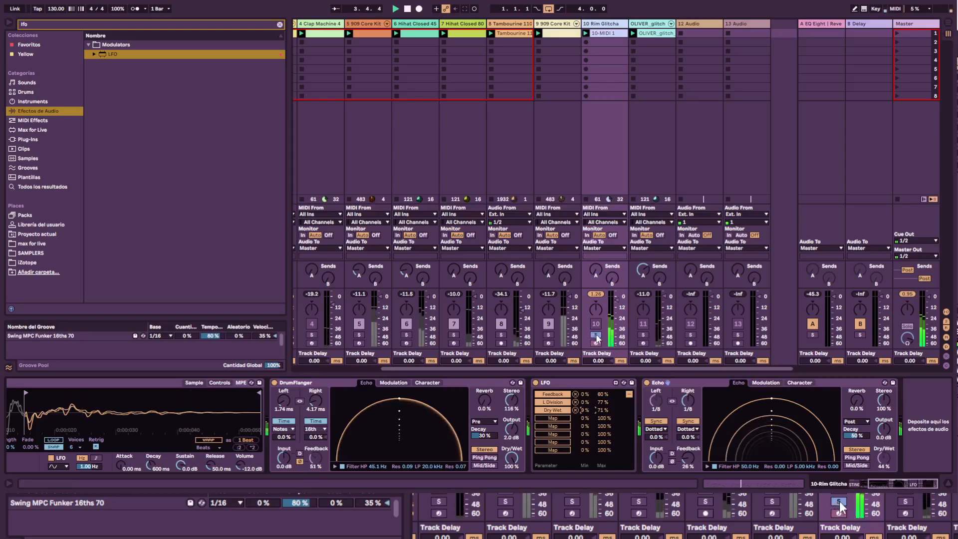
# Step: Unsolo the Rim Glitcha track and adjust its volume against the full groove
pyautogui.click(596, 335)
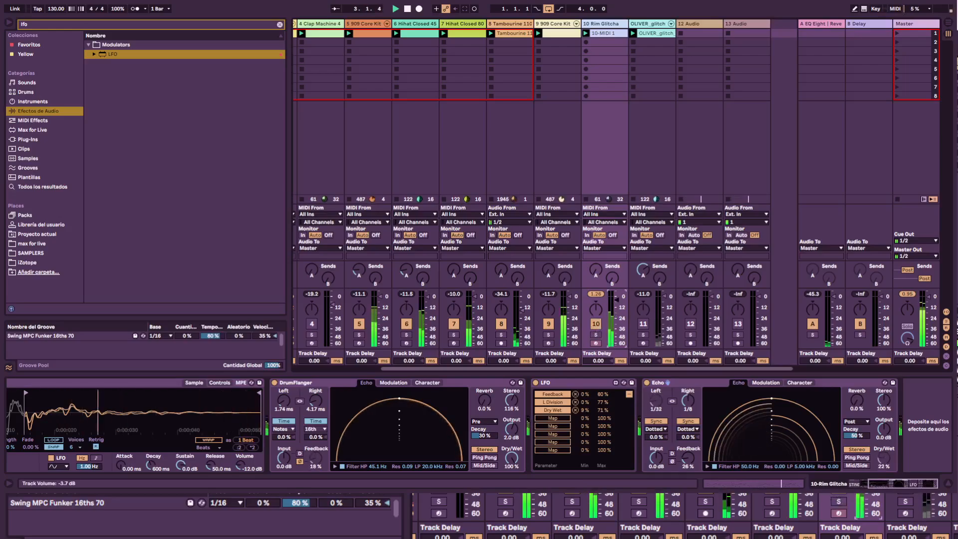
pyautogui.moveTo(617, 300); pyautogui.dragTo(617, 301)
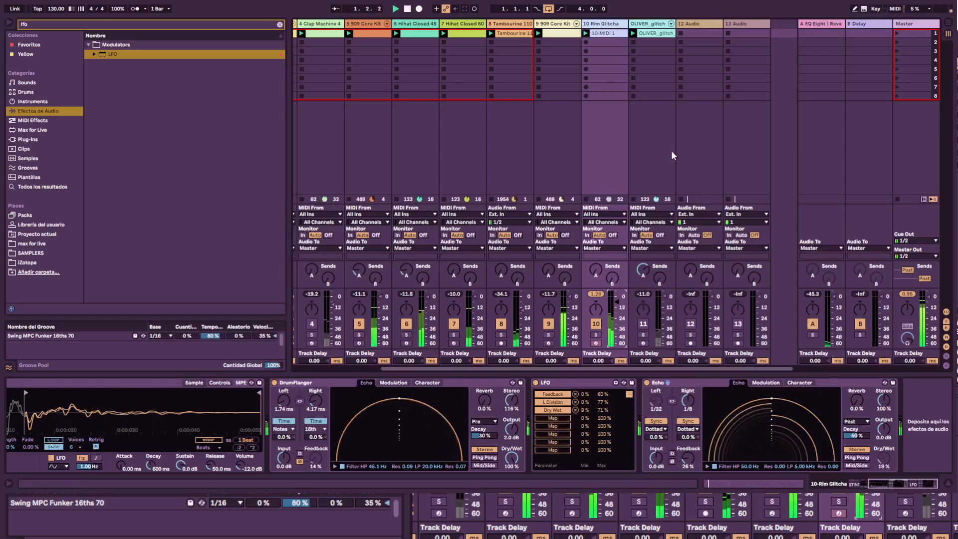
# Step: Place the OLIVER_glitch_idm_drum_loop sample in track 12's first clip slot and slice it to a new MIDI track
pyautogui.click(655, 25)
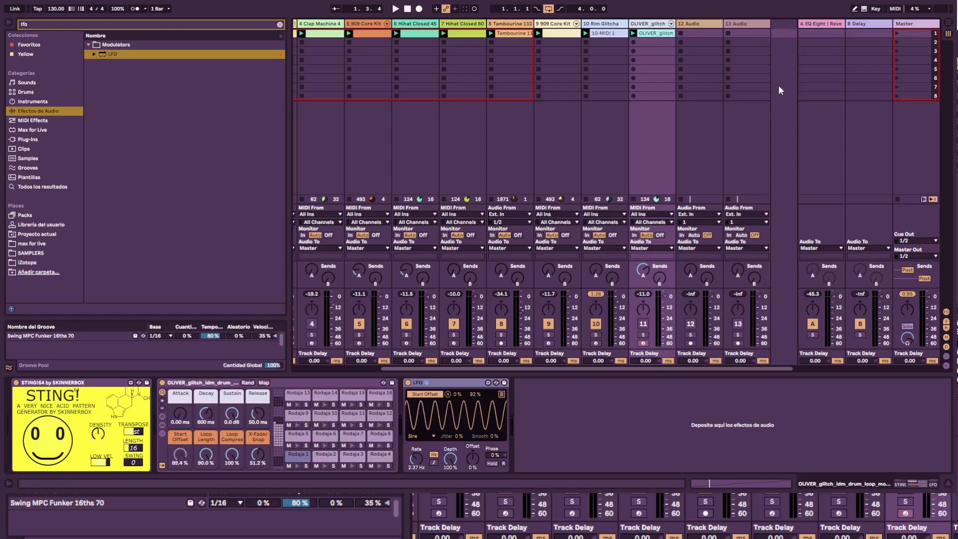
pyautogui.moveTo(684, 516); pyautogui.dragTo(700, 33)
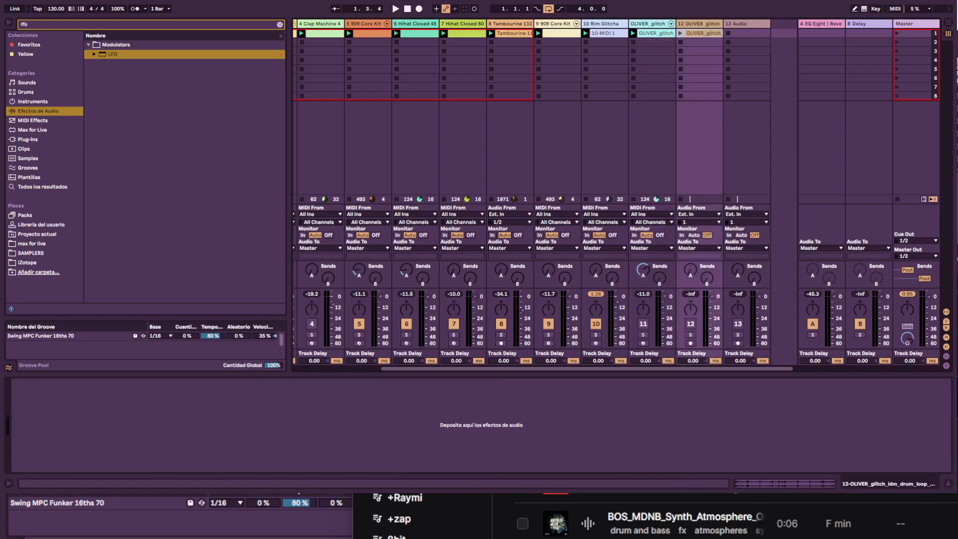
pyautogui.click(706, 38)
pyautogui.click(706, 34)
# Step: Inspect the sliced loop's drum rack and the ascending slice notes in its MIDI clip
pyautogui.click(791, 482)
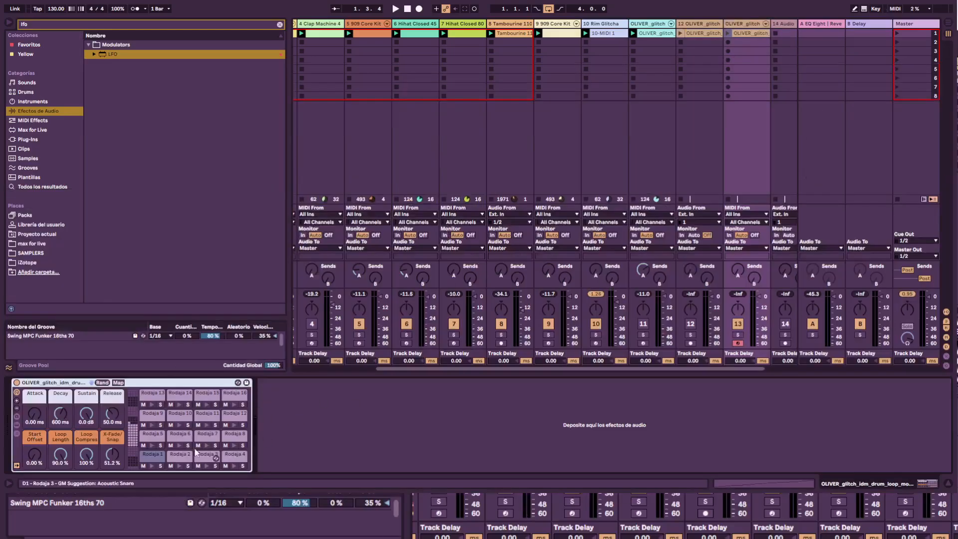
pyautogui.click(734, 483)
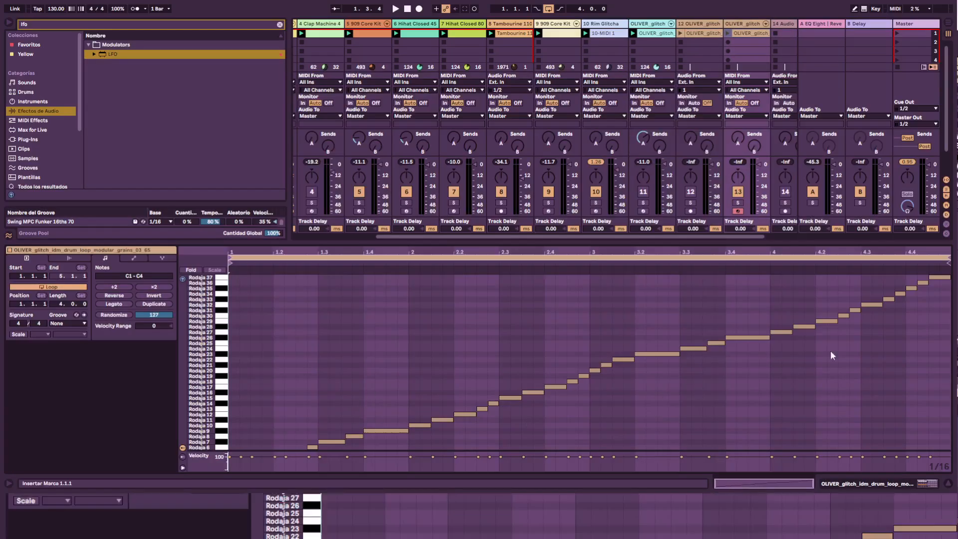
pyautogui.click(880, 487)
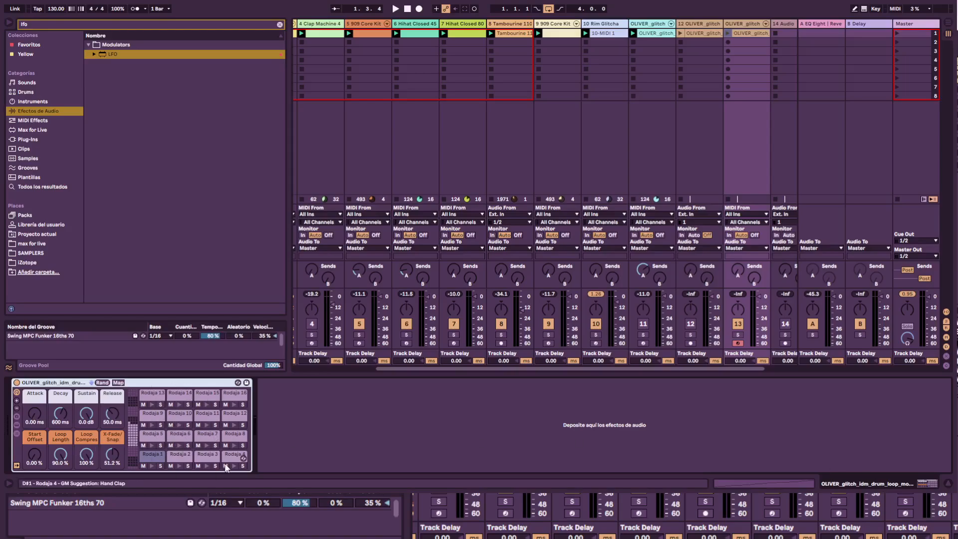
# Step: Load the favourite STING!64 by SKINNERBOX ahead of the sliced loop's drum rack and audition track 13 in solo
pyautogui.click(101, 28)
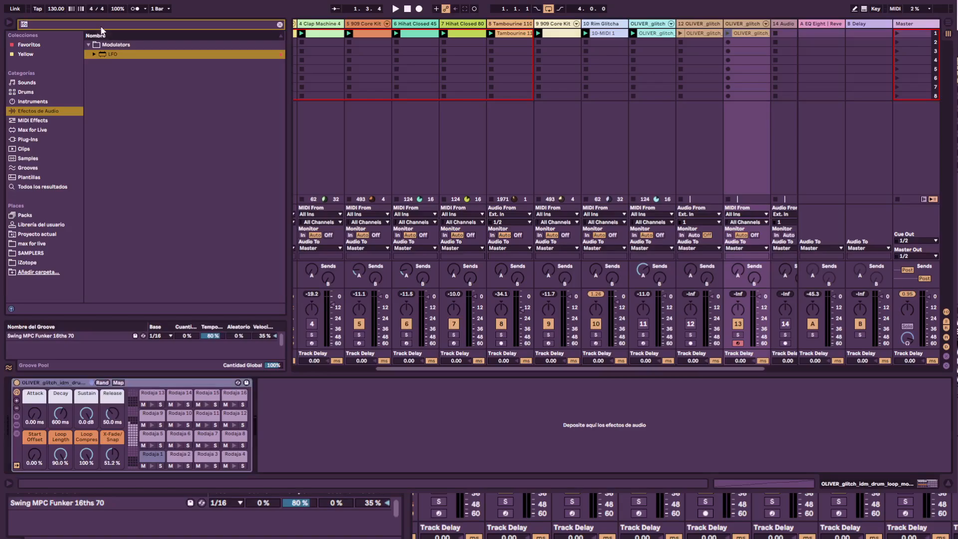
pyautogui.write('sting')
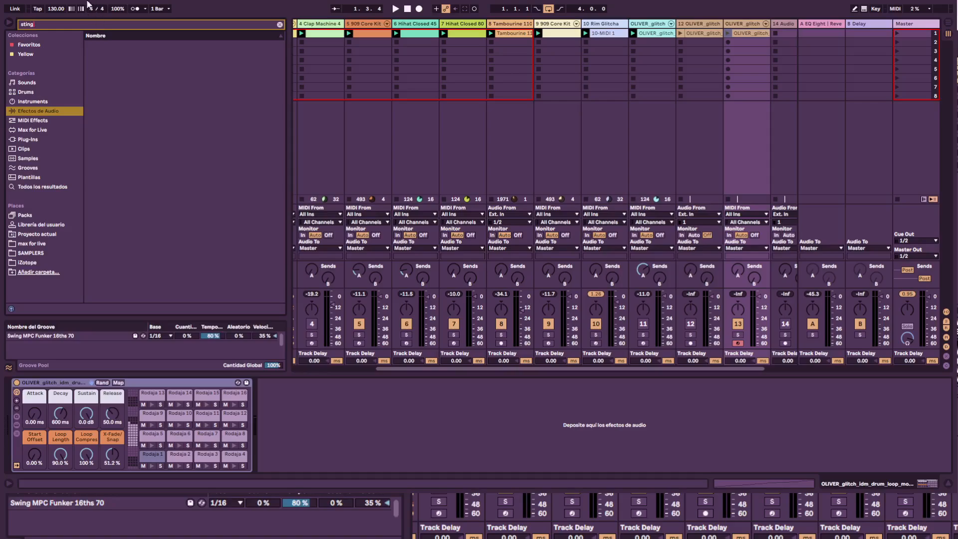
pyautogui.click(28, 46)
pyautogui.click(133, 46)
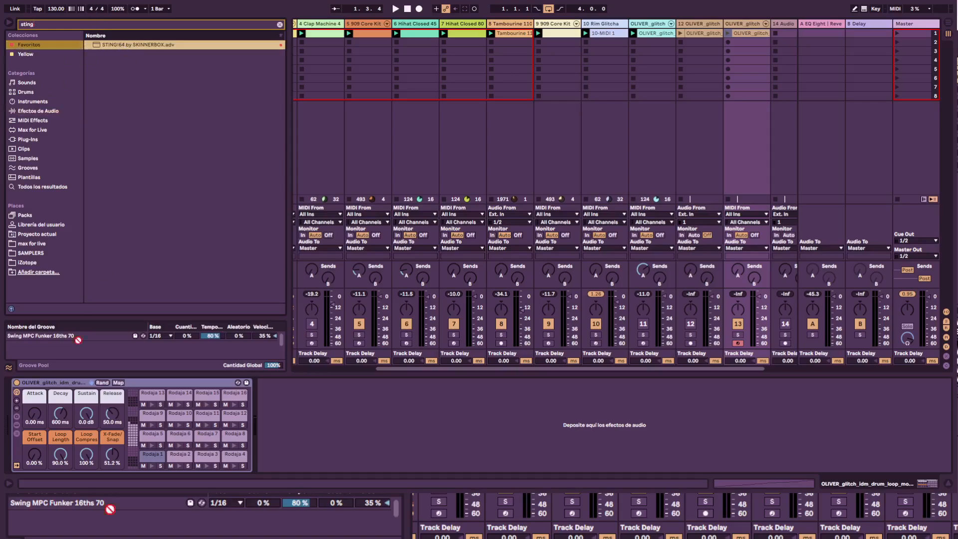
pyautogui.moveTo(178, 453); pyautogui.dragTo(179, 455)
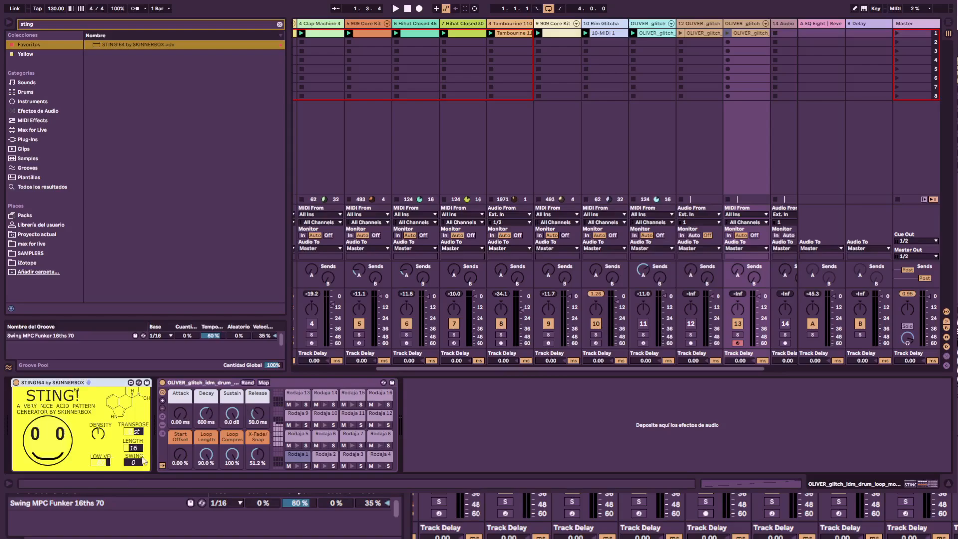
pyautogui.press('space')
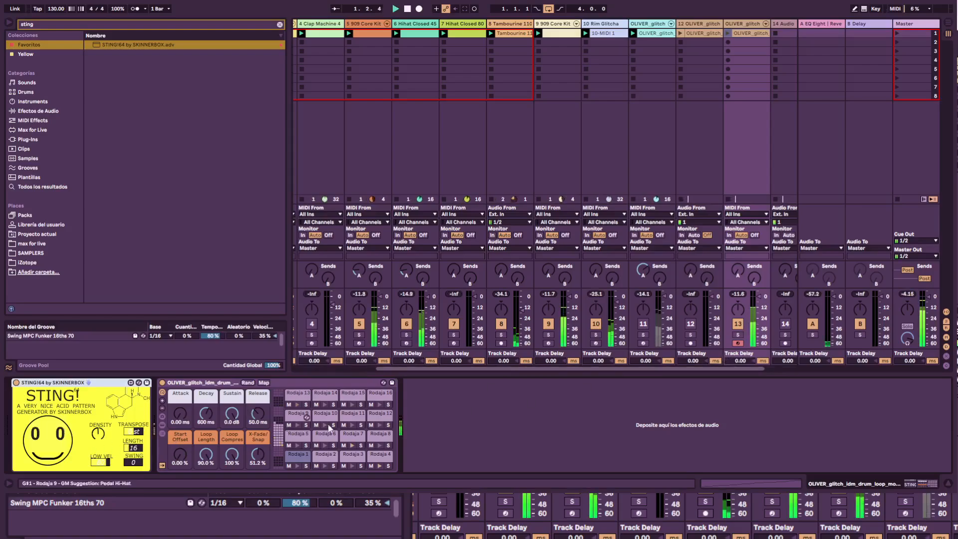
pyautogui.click(737, 335)
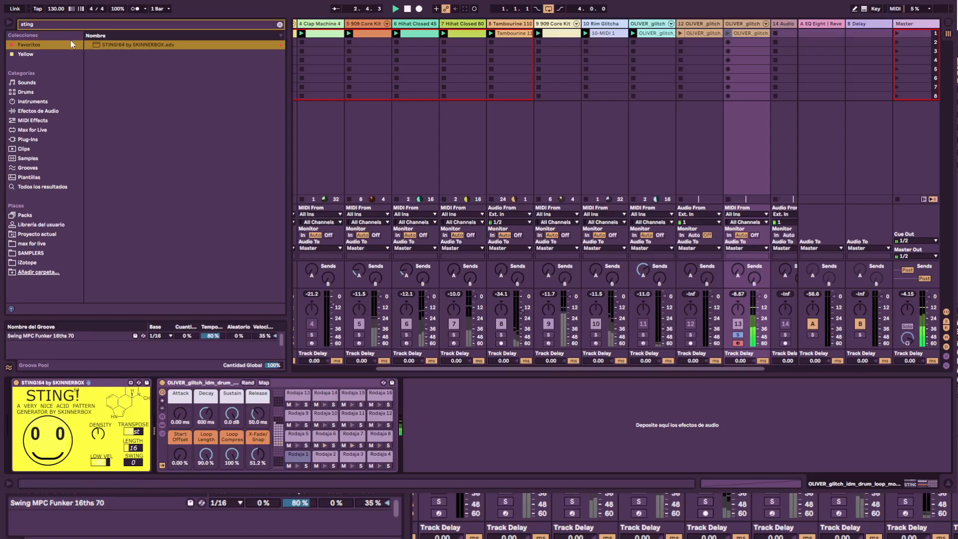
# Step: Add an LFO after the drum rack, map it to Start Offset and use a Random waveform at 10.8 Hz with 3% jitter
pyautogui.click(70, 23)
pyautogui.write('lfo')
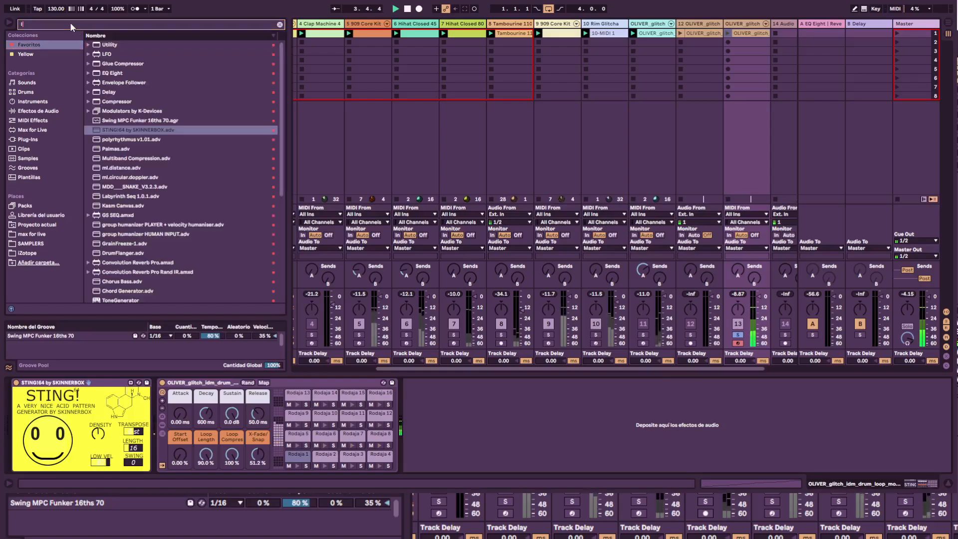
pyautogui.moveTo(104, 46); pyautogui.dragTo(517, 386)
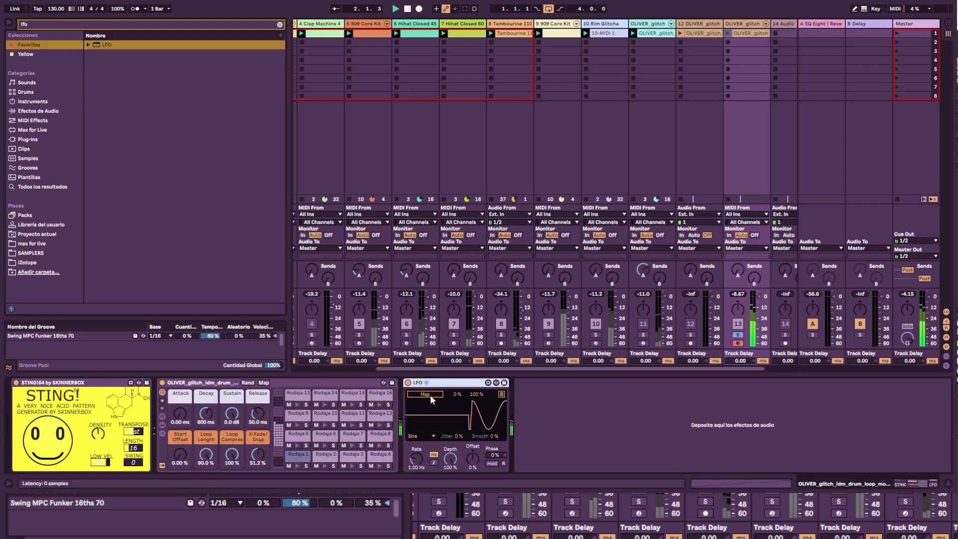
pyautogui.click(172, 463)
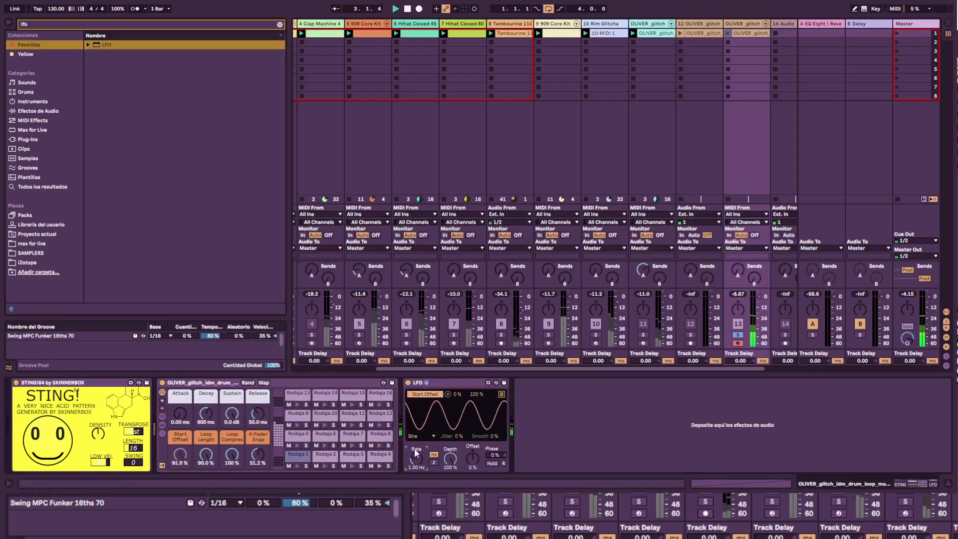
pyautogui.moveTo(418, 458); pyautogui.dragTo(457, 434)
pyautogui.click(421, 483)
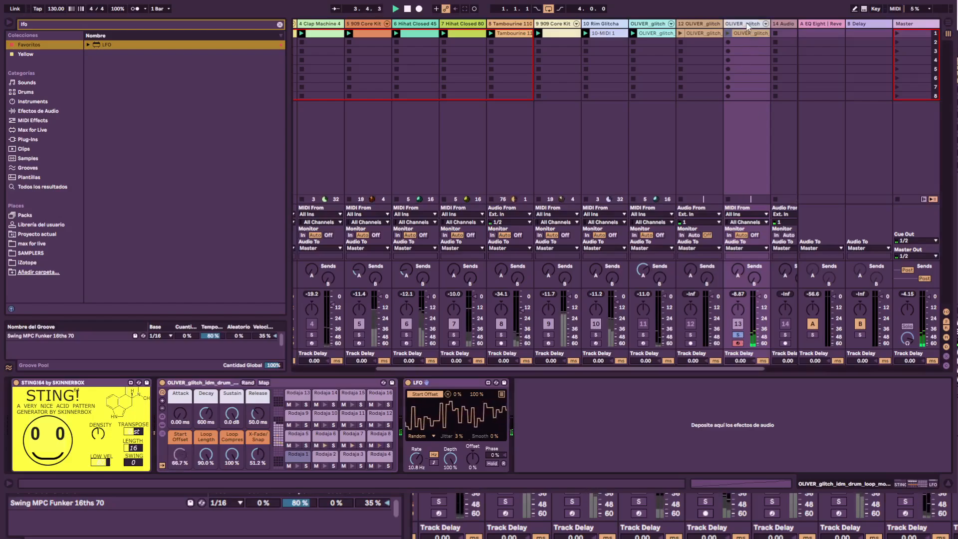
# Step: Insert a MIDI track that receives MIDI from the sliced OLIVER glitch track, arm it and start recording in its first clip slot
pyautogui.hotkey('ctrl', 'shift', 't')
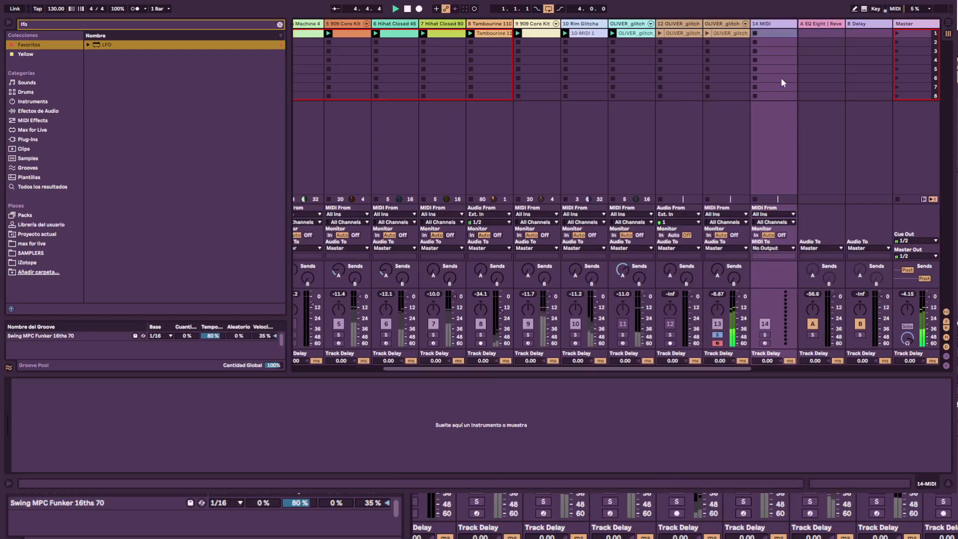
pyautogui.click(763, 214)
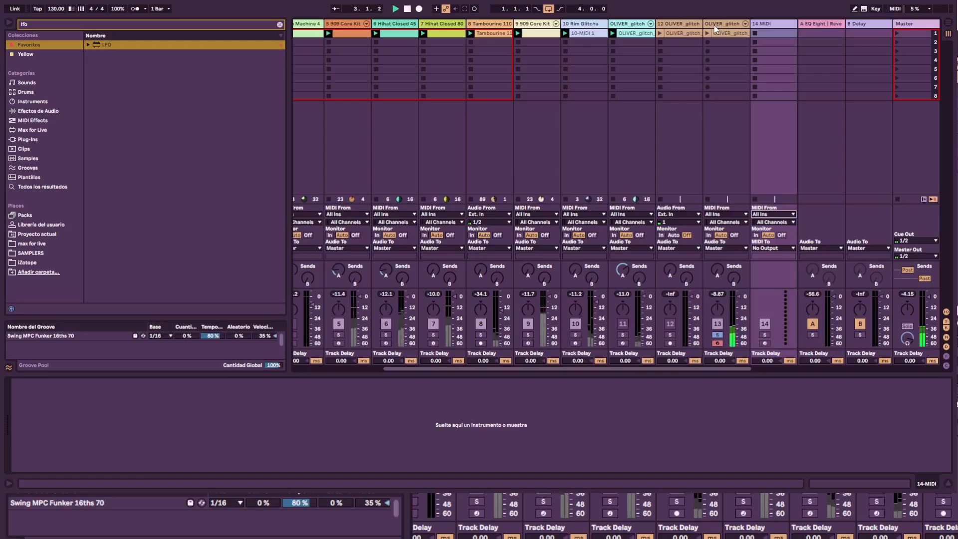
pyautogui.click(792, 350)
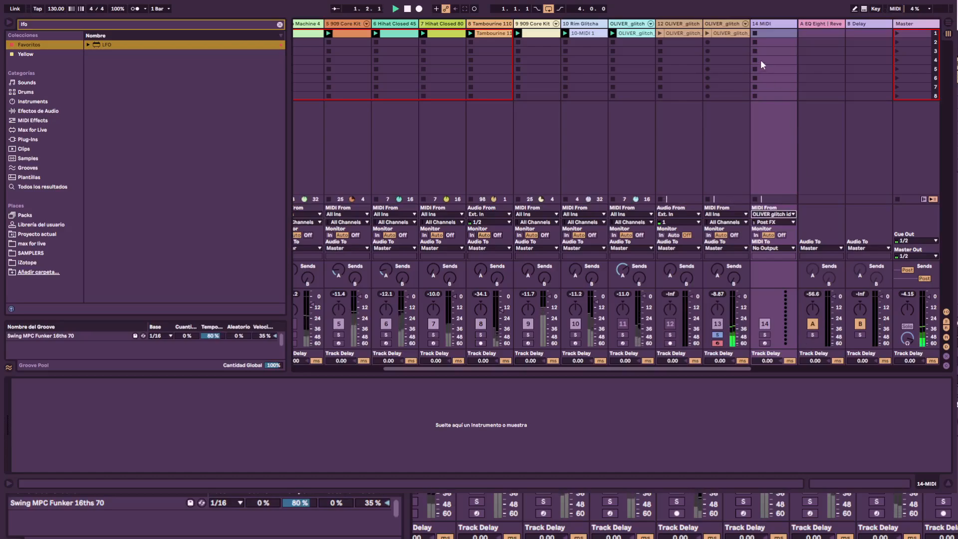
pyautogui.click(764, 343)
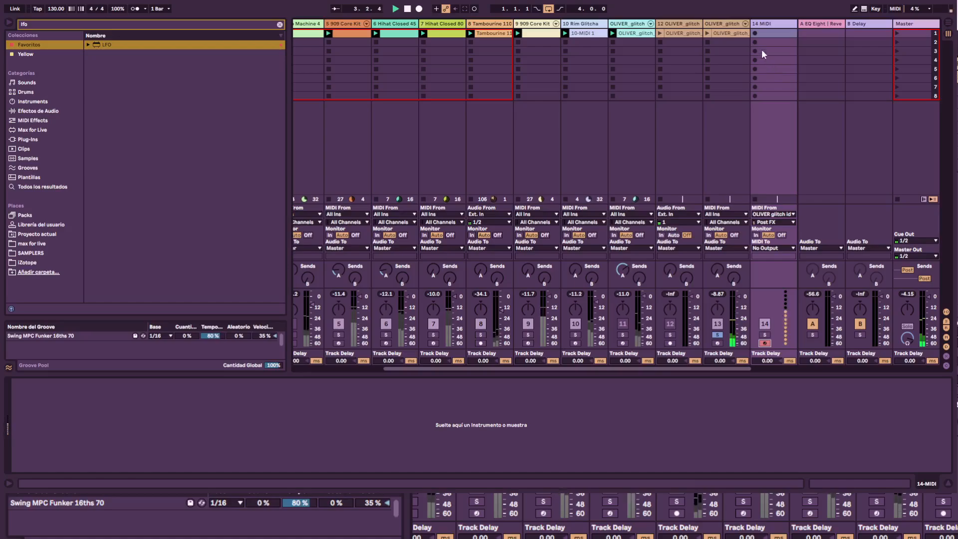
pyautogui.click(755, 34)
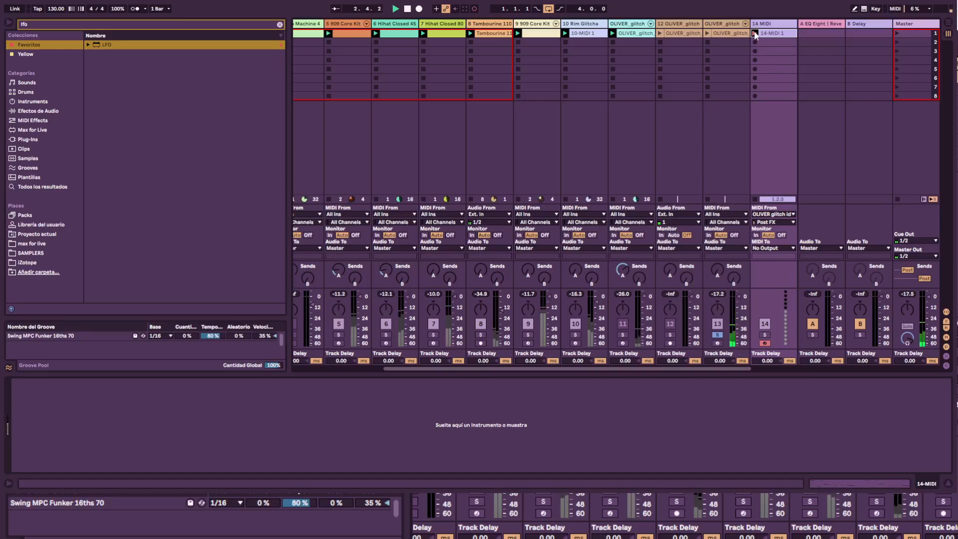
# Step: Vary the STING! generator's pattern length and density on track 13 while its notes are being recorded
pyautogui.click(726, 25)
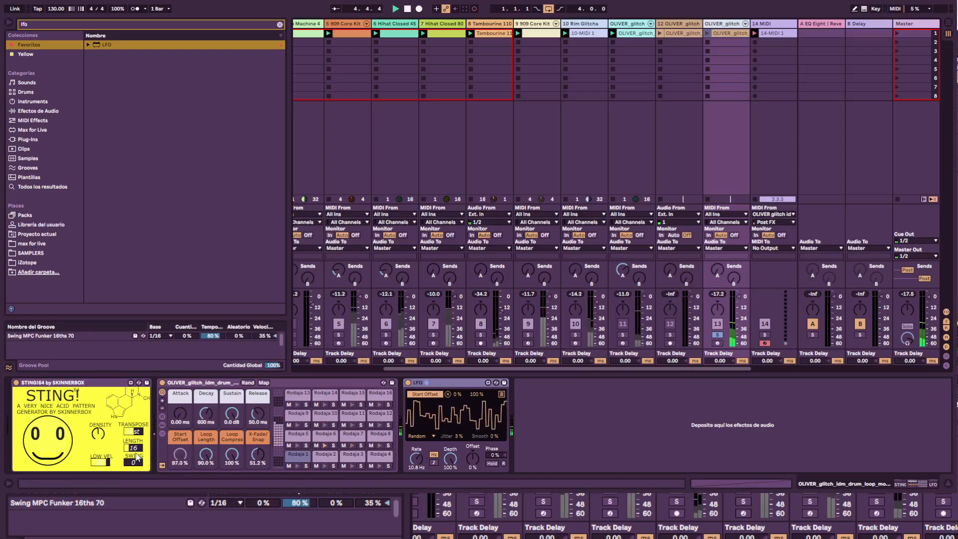
pyautogui.moveTo(133, 448); pyautogui.dragTo(134, 434)
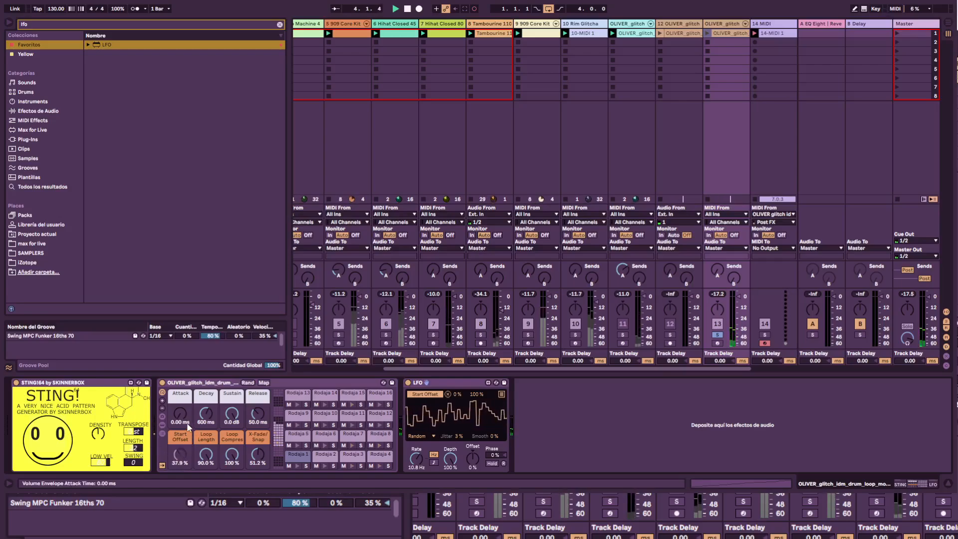
pyautogui.moveTo(100, 438); pyautogui.dragTo(100, 428)
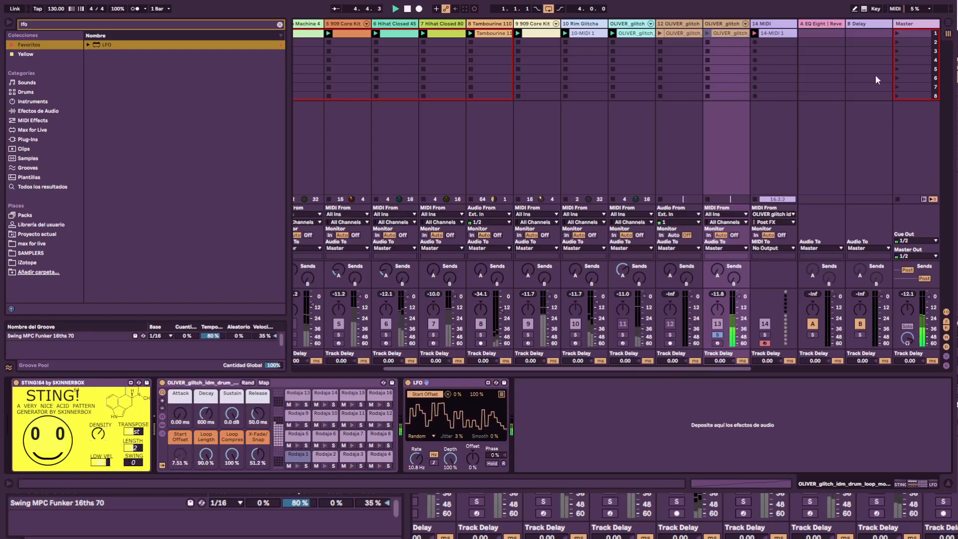
# Step: Stop recording the generated pattern and trim the recorded MIDI clip's loop to 16 bars
pyautogui.click(755, 33)
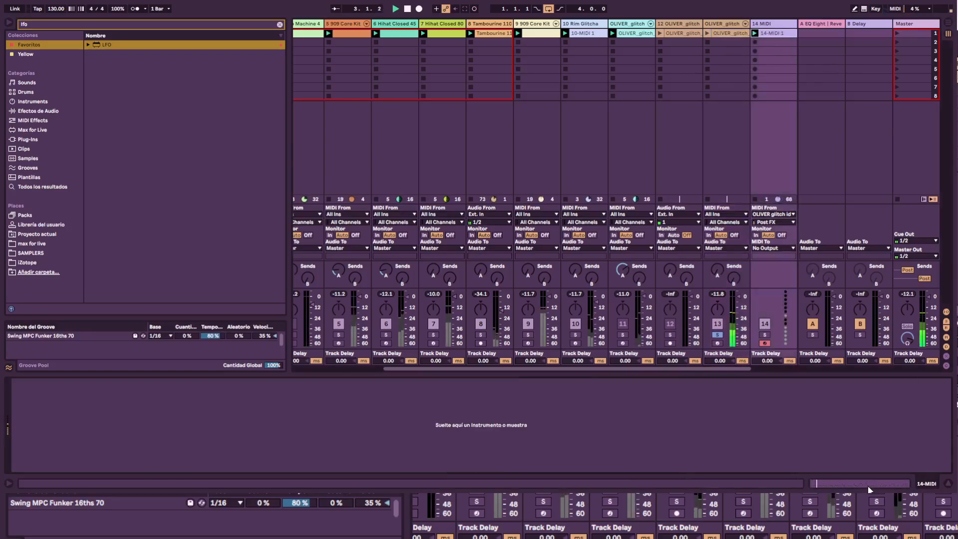
pyautogui.doubleClick(777, 34)
pyautogui.moveTo(952, 257); pyautogui.dragTo(909, 260)
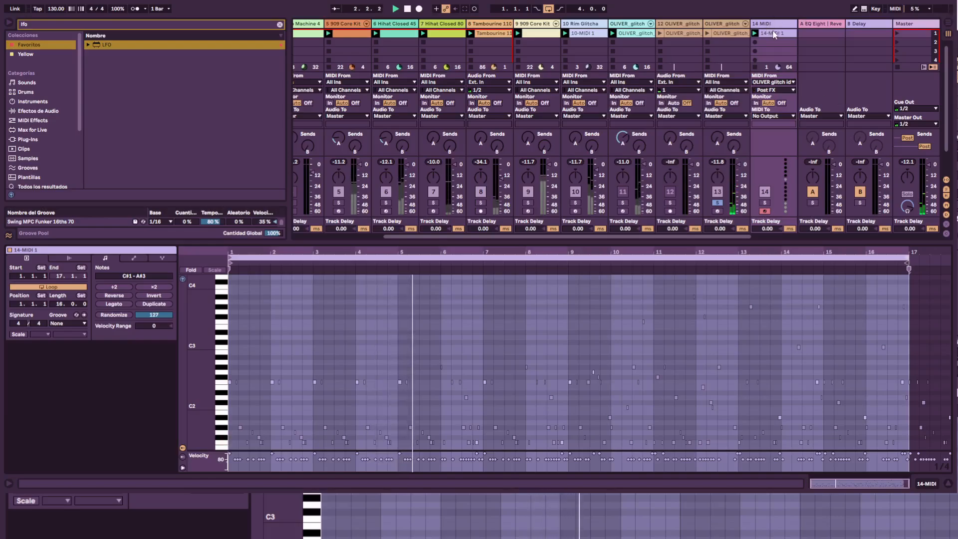
# Step: Turn off STING! and move the recorded MIDI clip into track 13's first slot, replacing the ascending slice clip
pyautogui.click(727, 23)
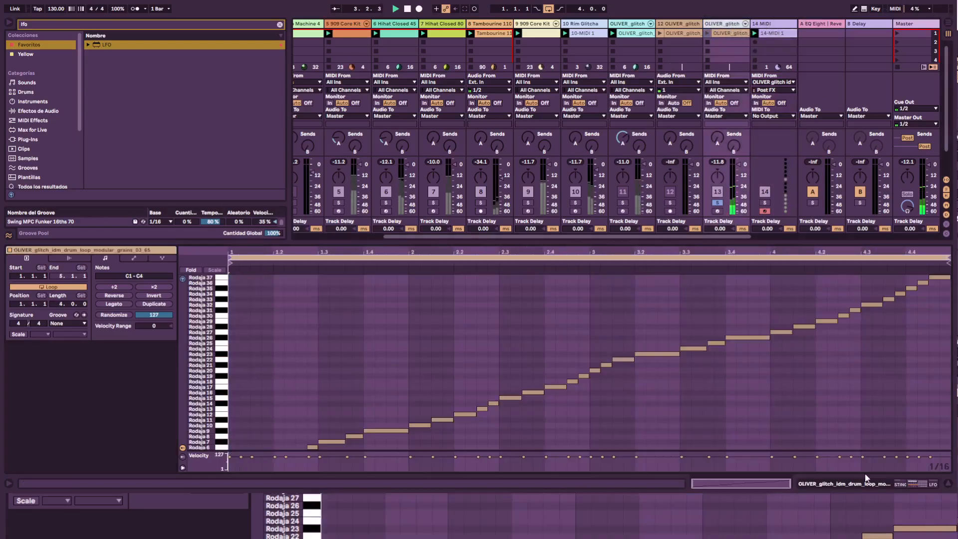
pyautogui.click(913, 486)
pyautogui.click(17, 382)
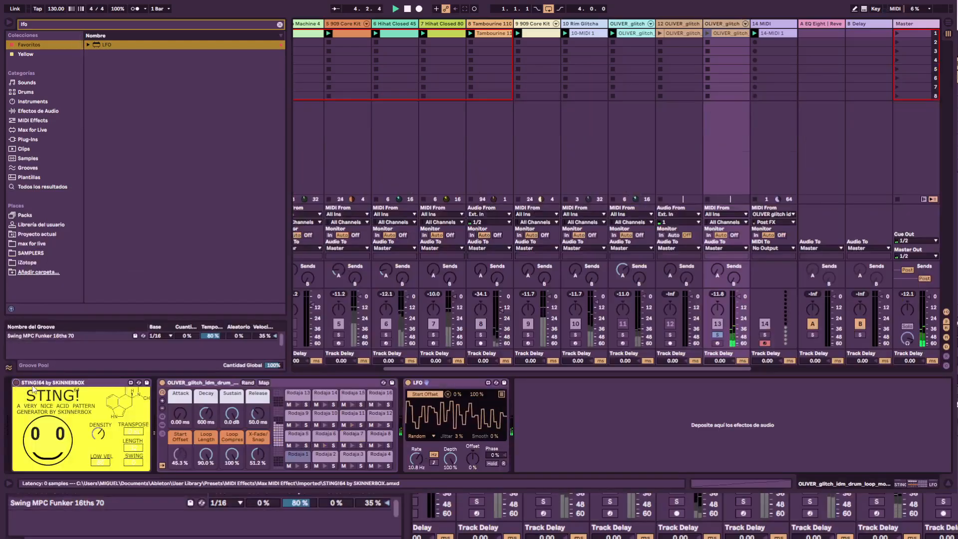
pyautogui.moveTo(777, 35); pyautogui.dragTo(726, 33)
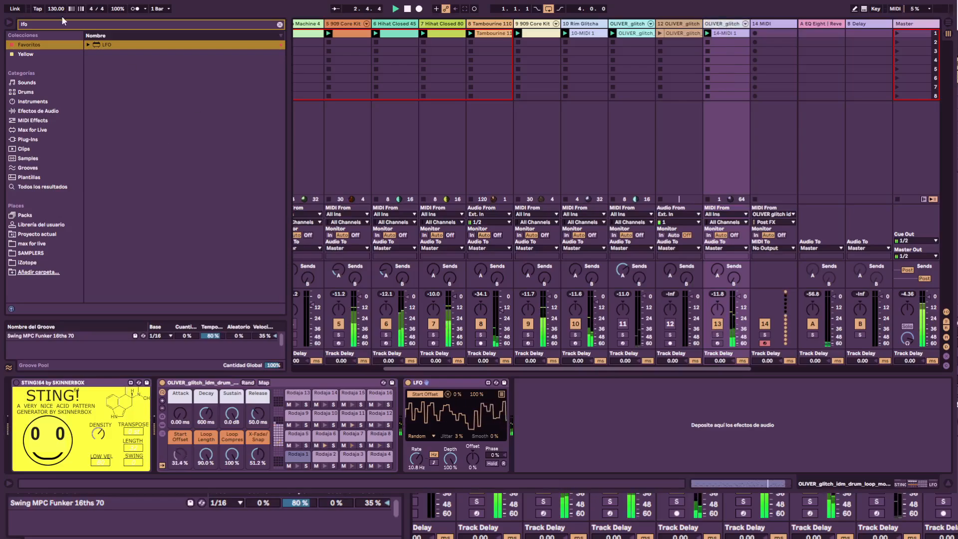
pyautogui.write('pan')
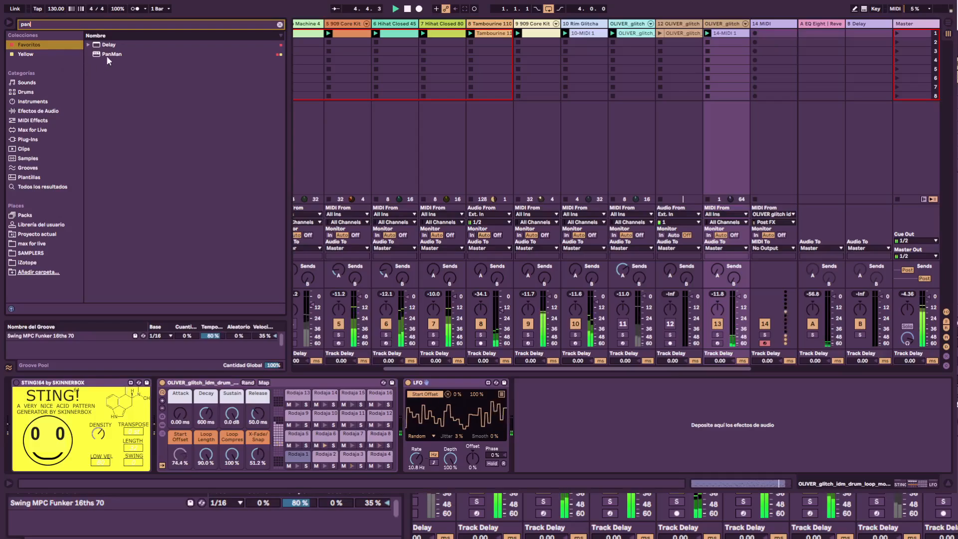
pyautogui.moveTo(107, 56); pyautogui.dragTo(565, 412)
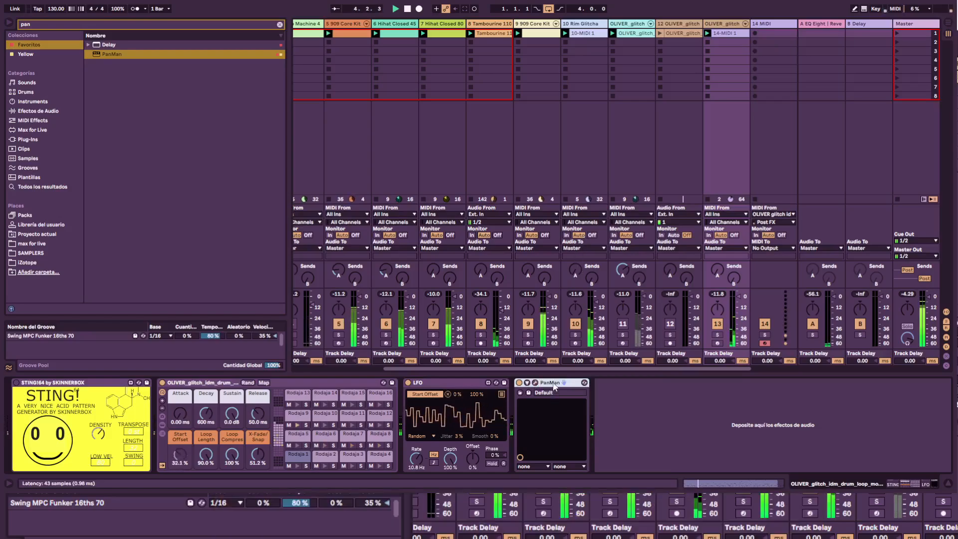
pyautogui.press('Delete')
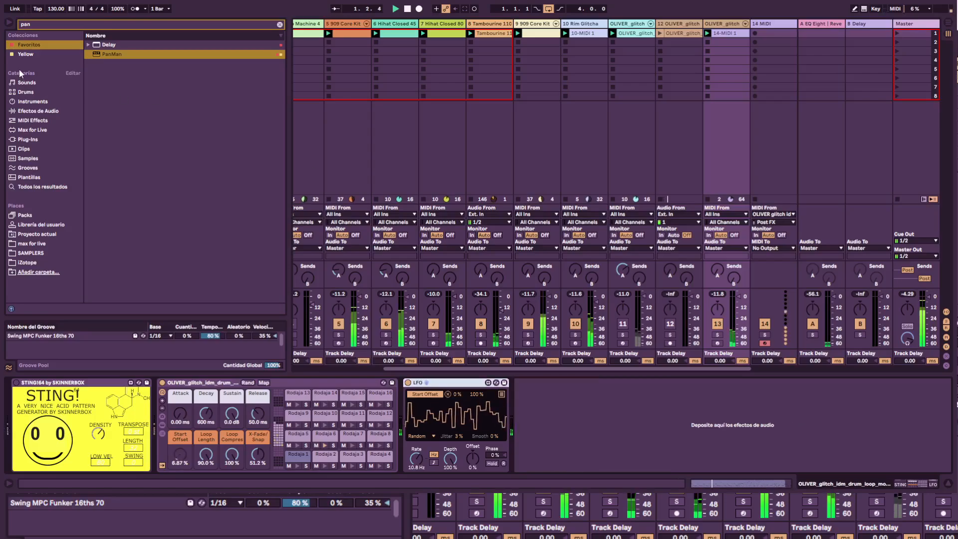
# Step: Add Auto Pan after the LFO on track 13, set its Amount to 76.2% and Offset to 62.9°, and adjust its rate
pyautogui.click(43, 113)
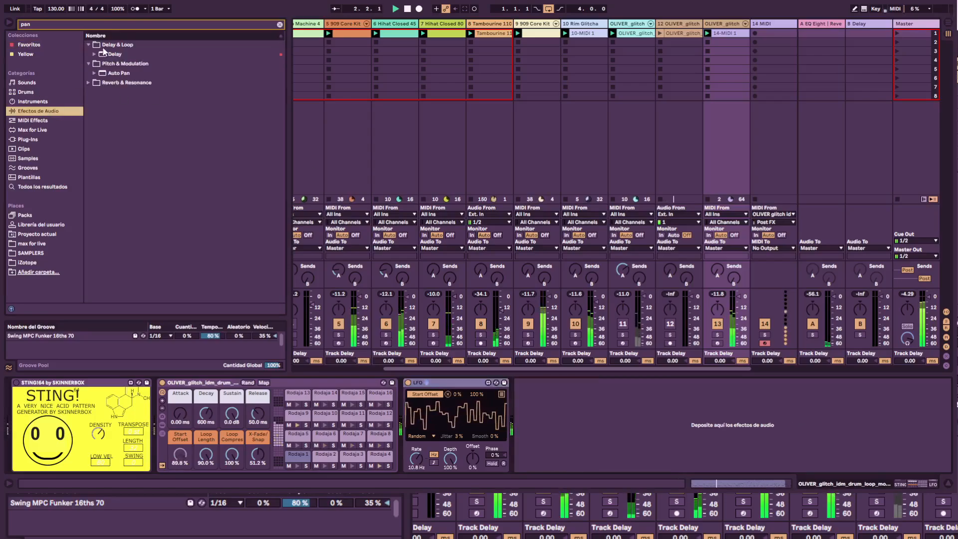
pyautogui.click(122, 75)
pyautogui.moveTo(601, 415); pyautogui.dragTo(551, 396)
pyautogui.click(552, 453)
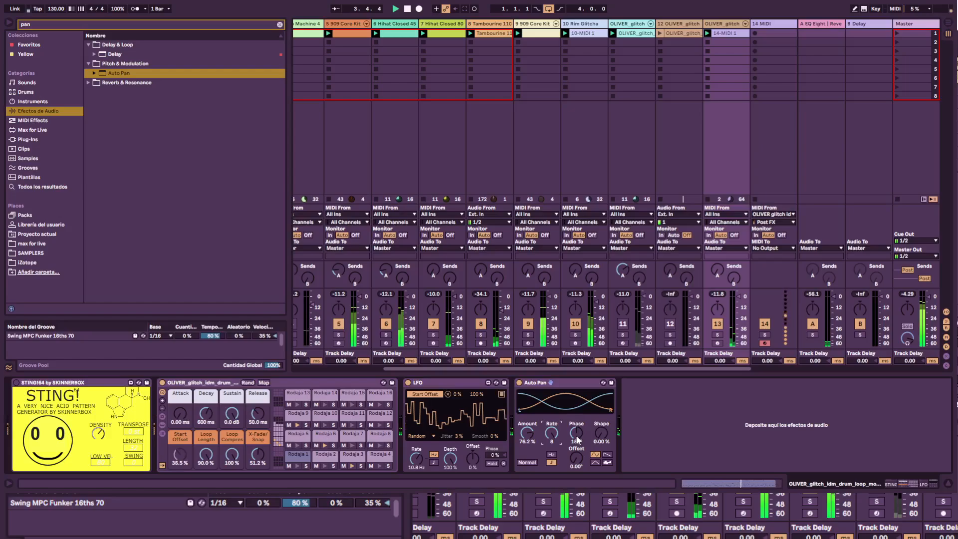
pyautogui.moveTo(587, 463); pyautogui.dragTo(587, 441)
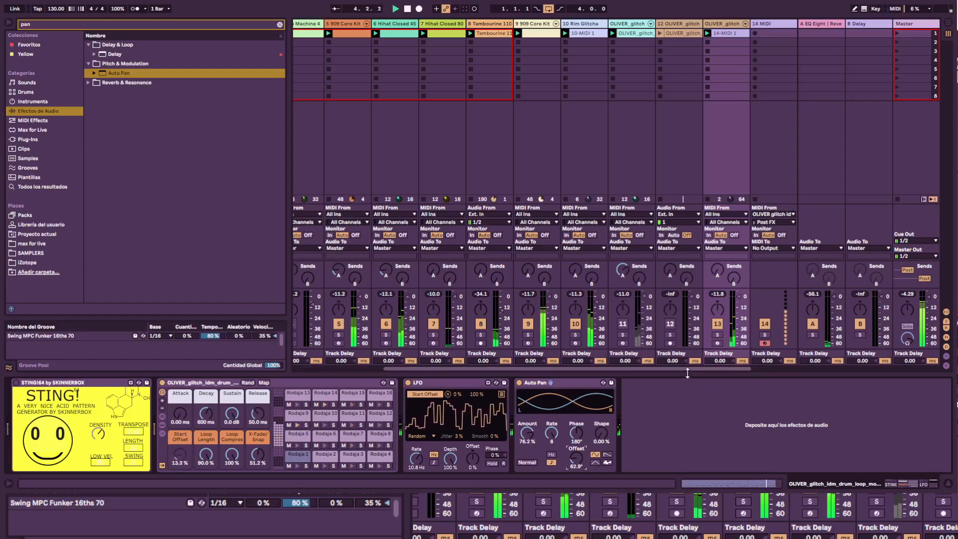
pyautogui.moveTo(687, 369); pyautogui.dragTo(490, 372)
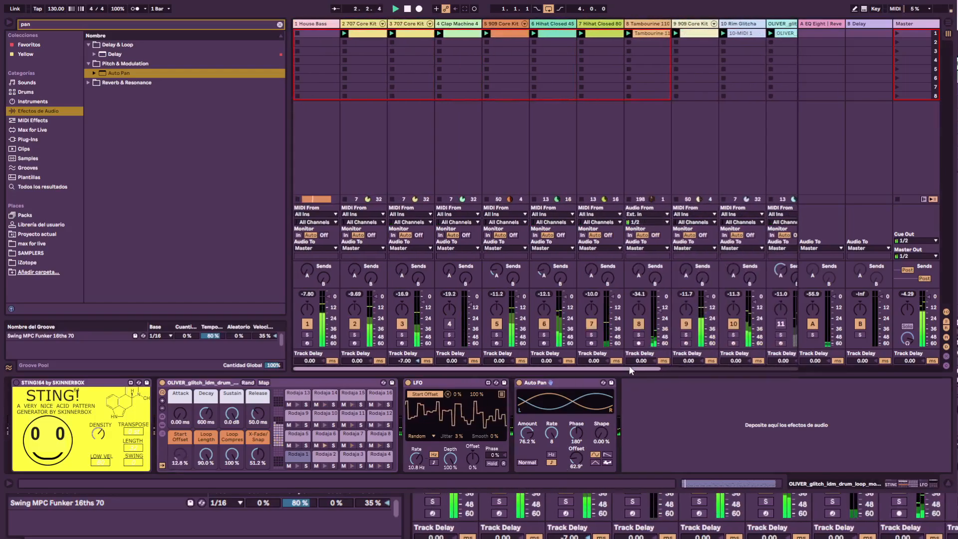
pyautogui.moveTo(627, 368); pyautogui.dragTo(829, 392)
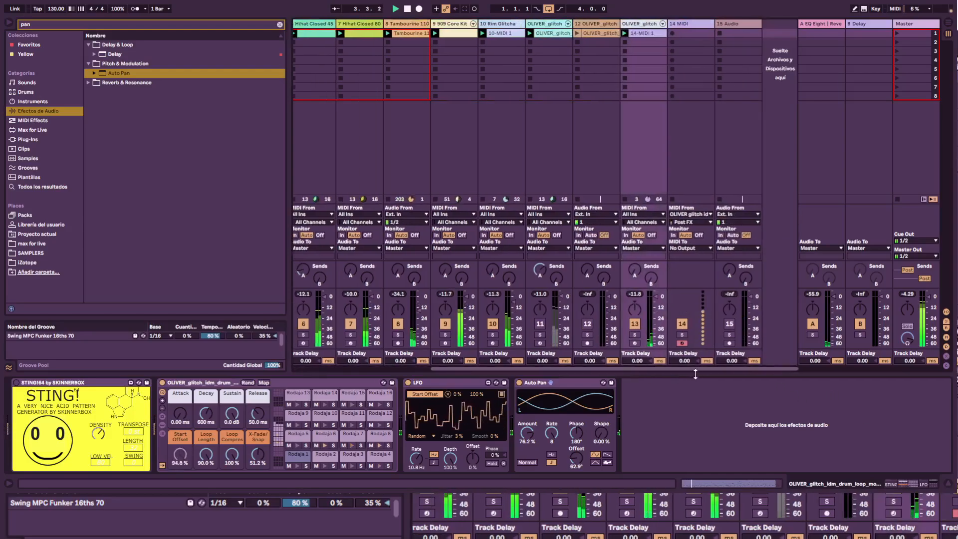
pyautogui.moveTo(694, 369); pyautogui.dragTo(474, 343)
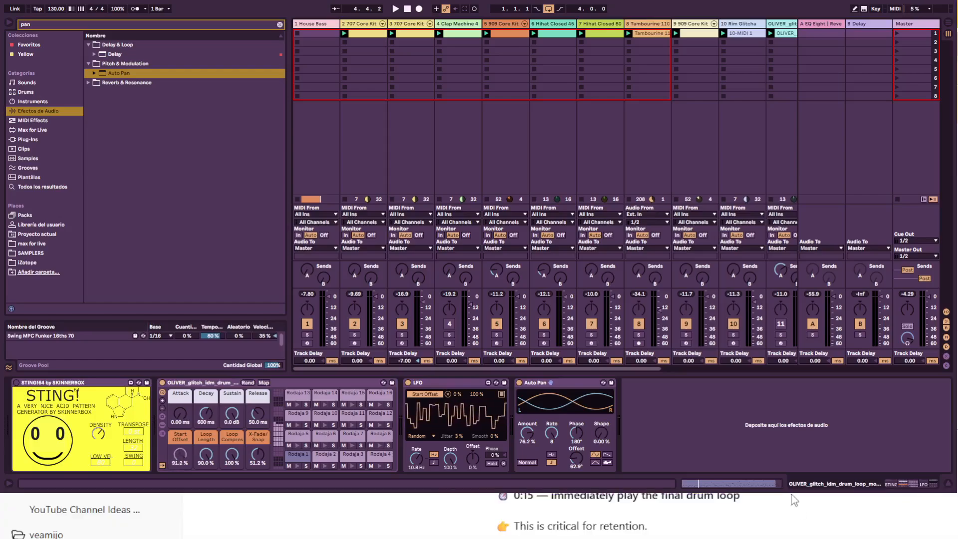
pyautogui.scroll(-10, 798, 509)
pyautogui.scroll(-15, 794, 499)
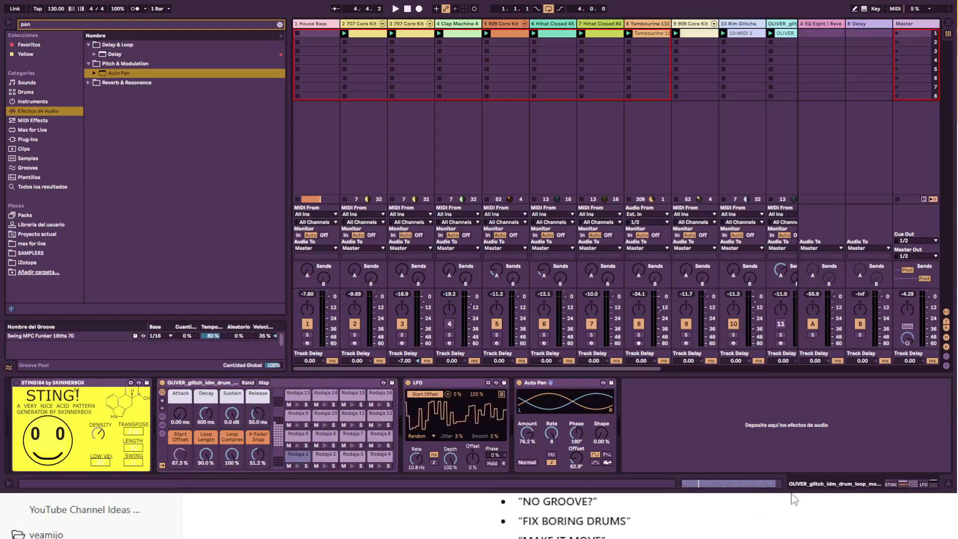
pyautogui.scroll(-5, 794, 499)
pyautogui.scroll(-20, 794, 498)
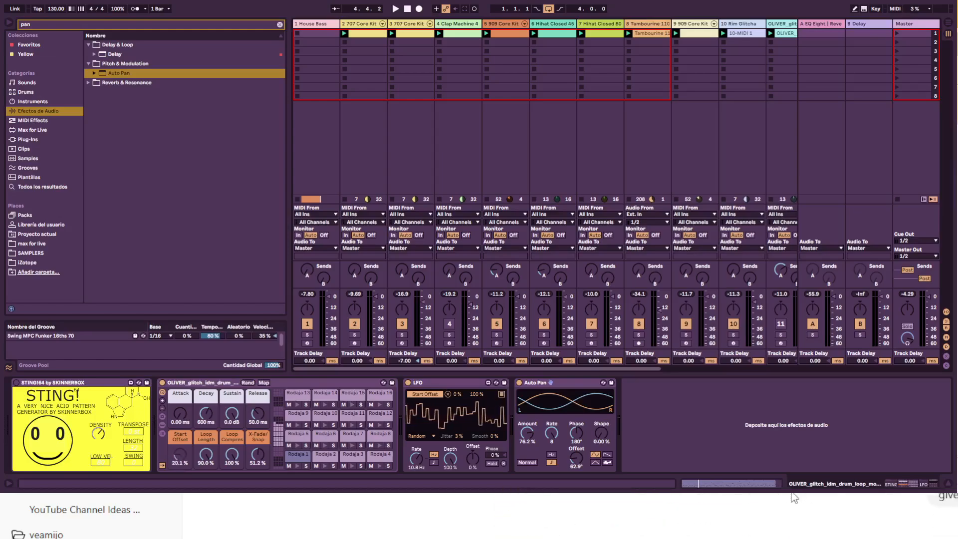
pyautogui.scroll(-5, 794, 498)
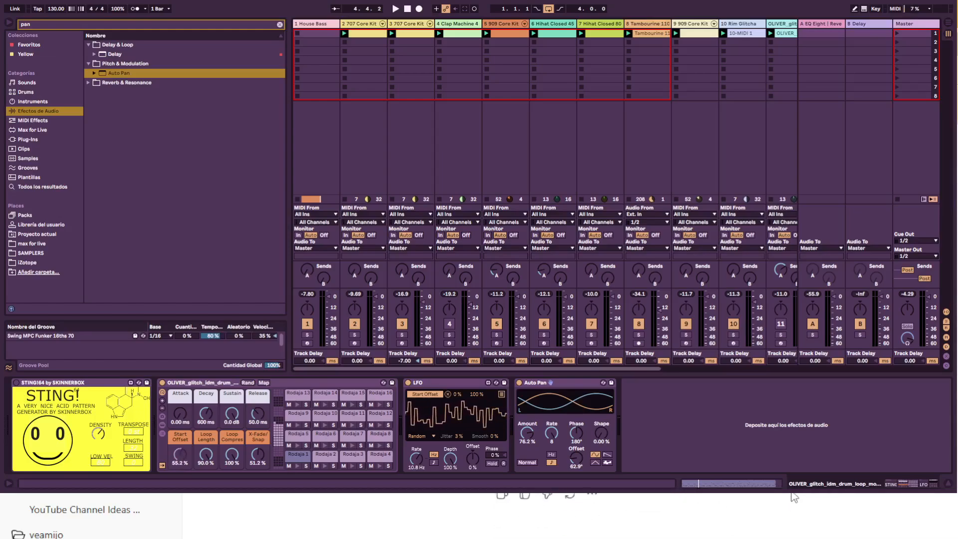
pyautogui.scroll(-15, 793, 497)
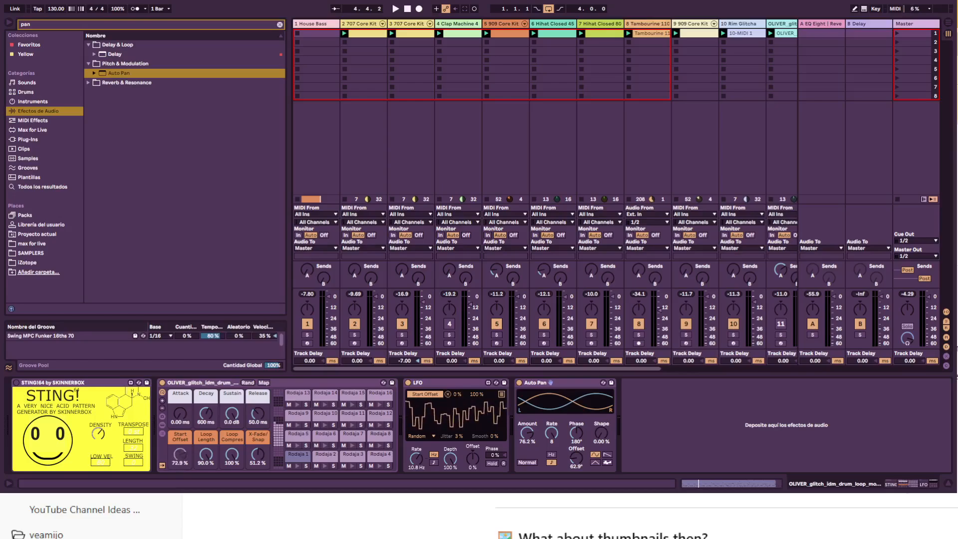
pyautogui.hotkey('alt', 'Tab')
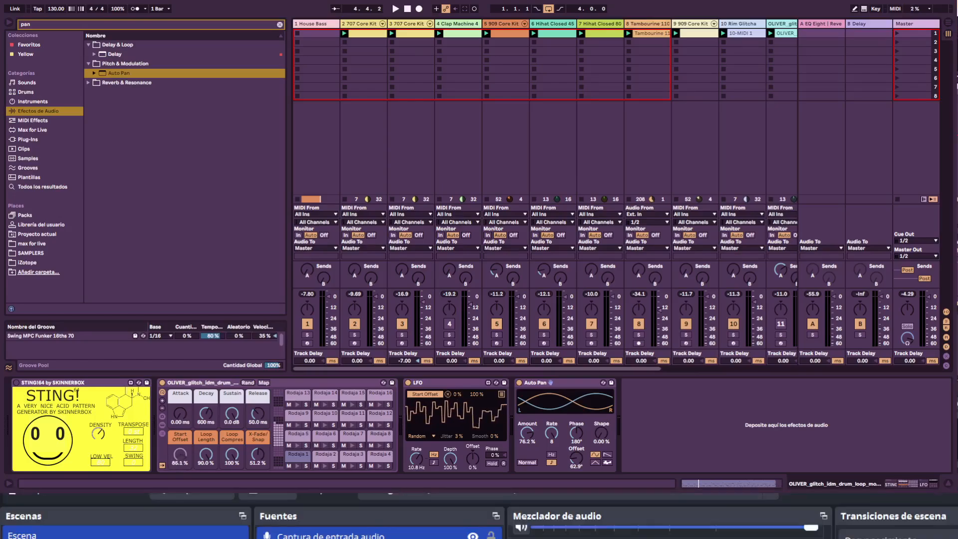